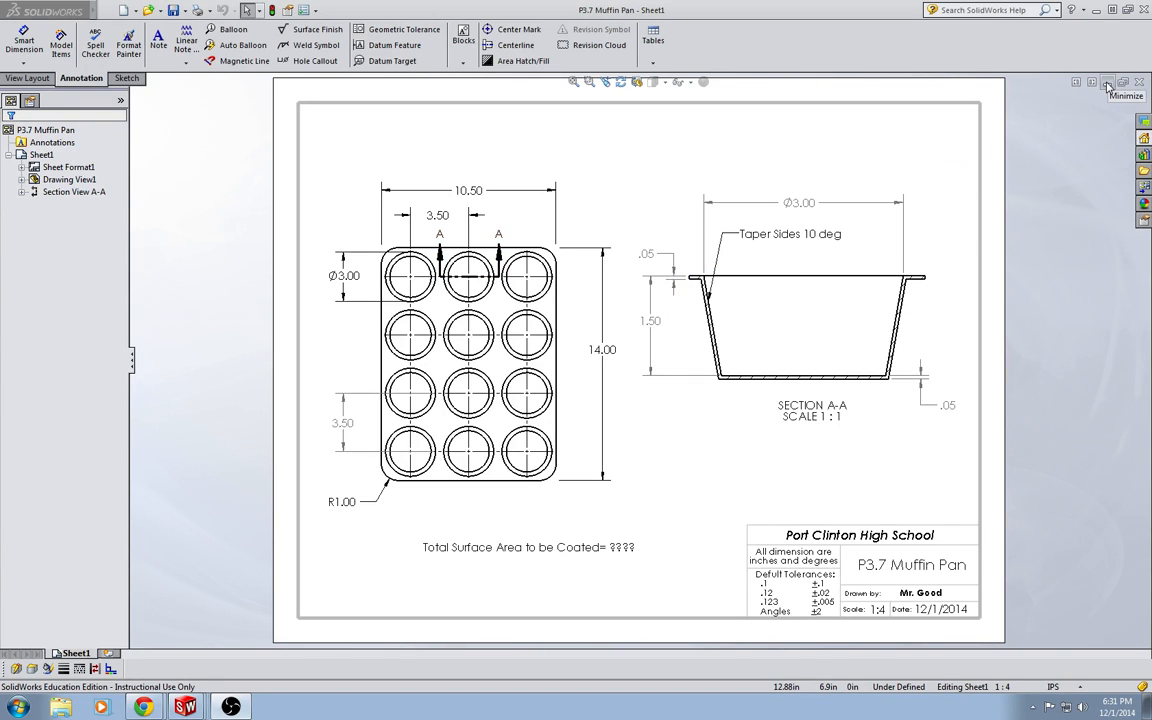
Step: Create a new part and start an extruded boss sketch on the Front Plane
left_click(121, 11)
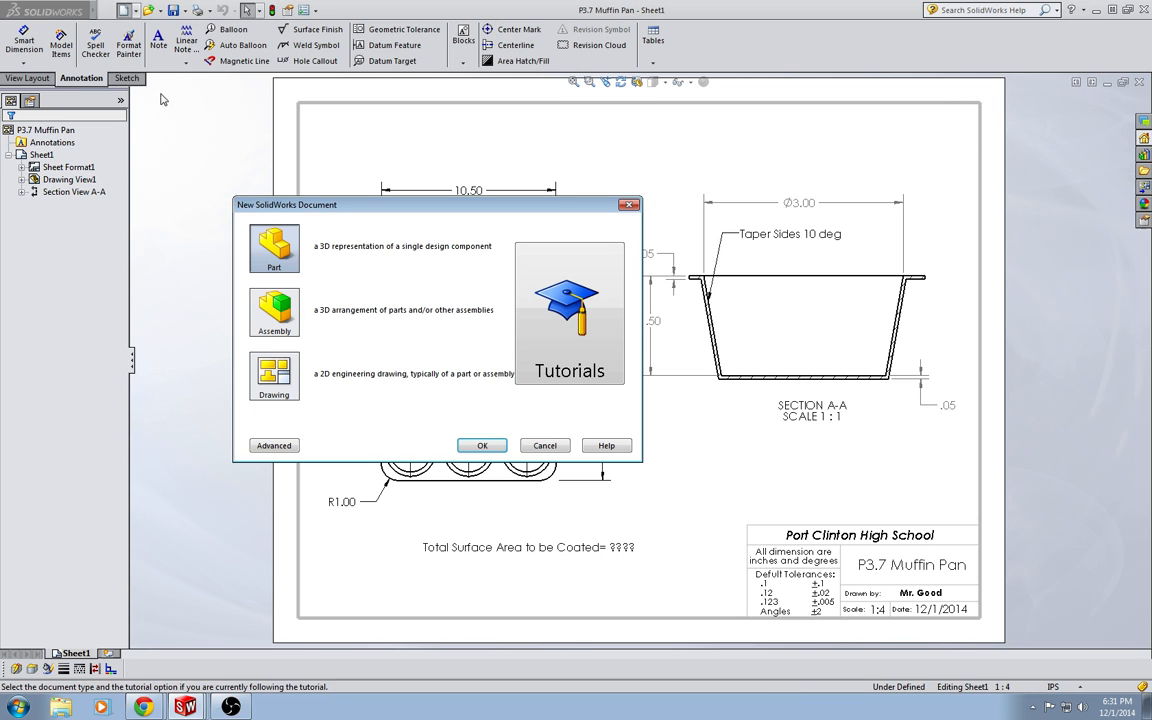
double_click(278, 253)
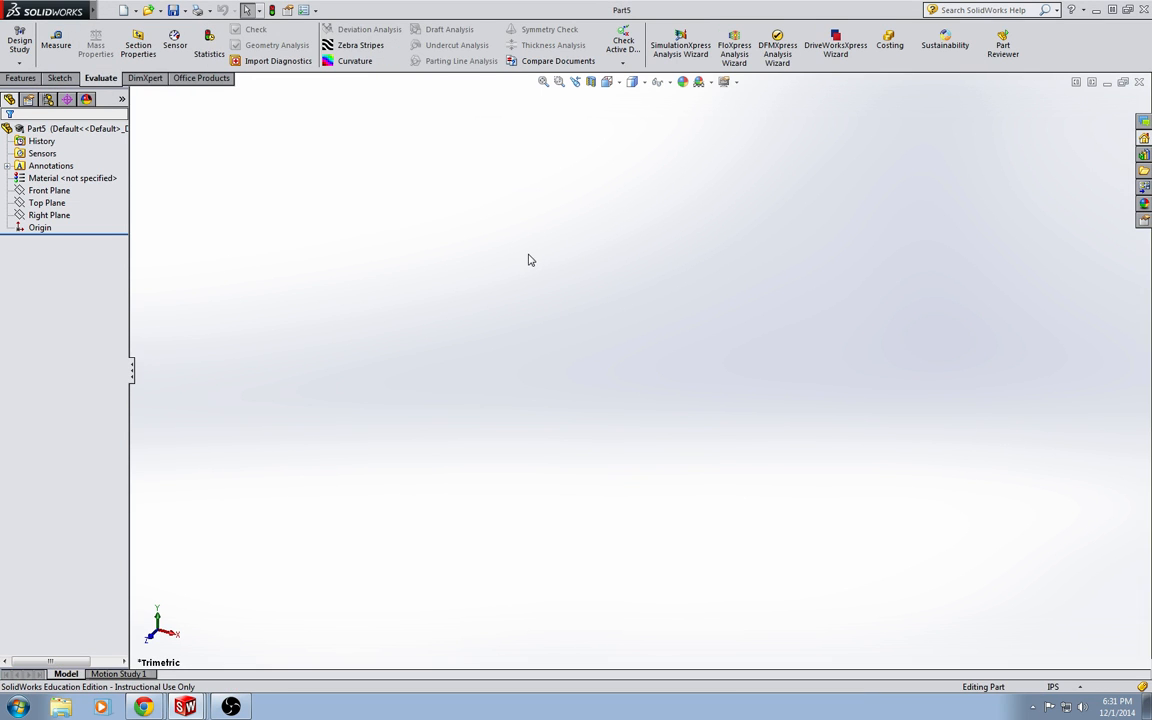
left_click(20, 78)
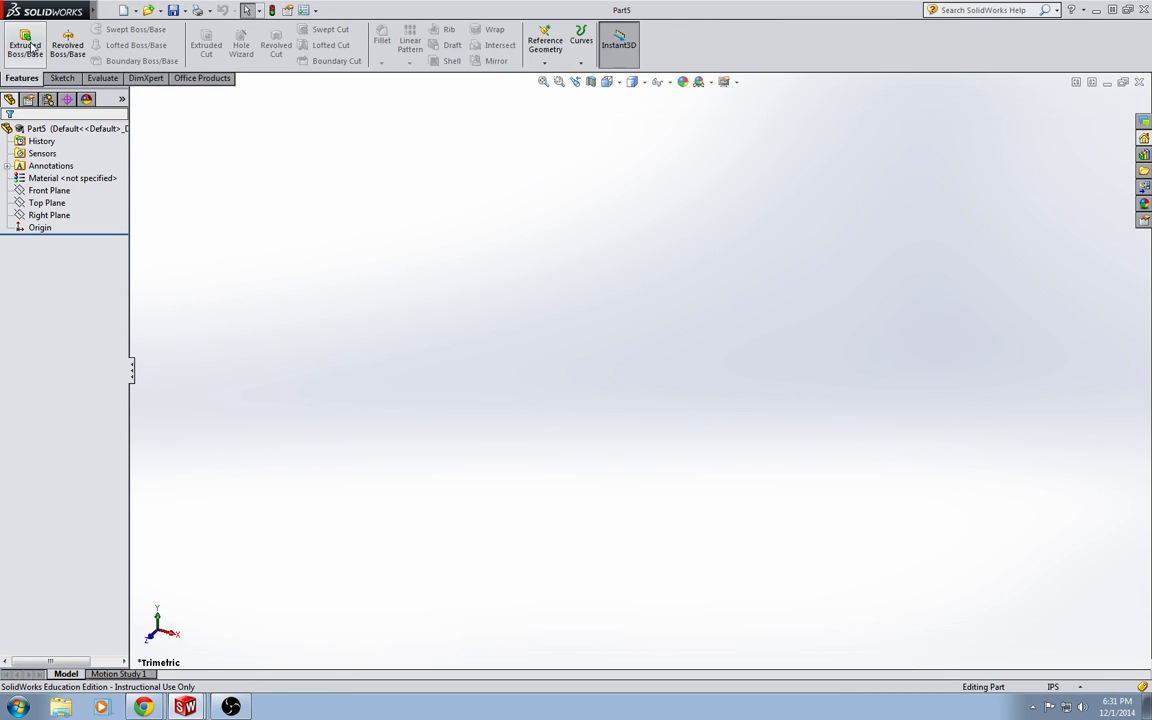
left_click(30, 45)
left_click(425, 190)
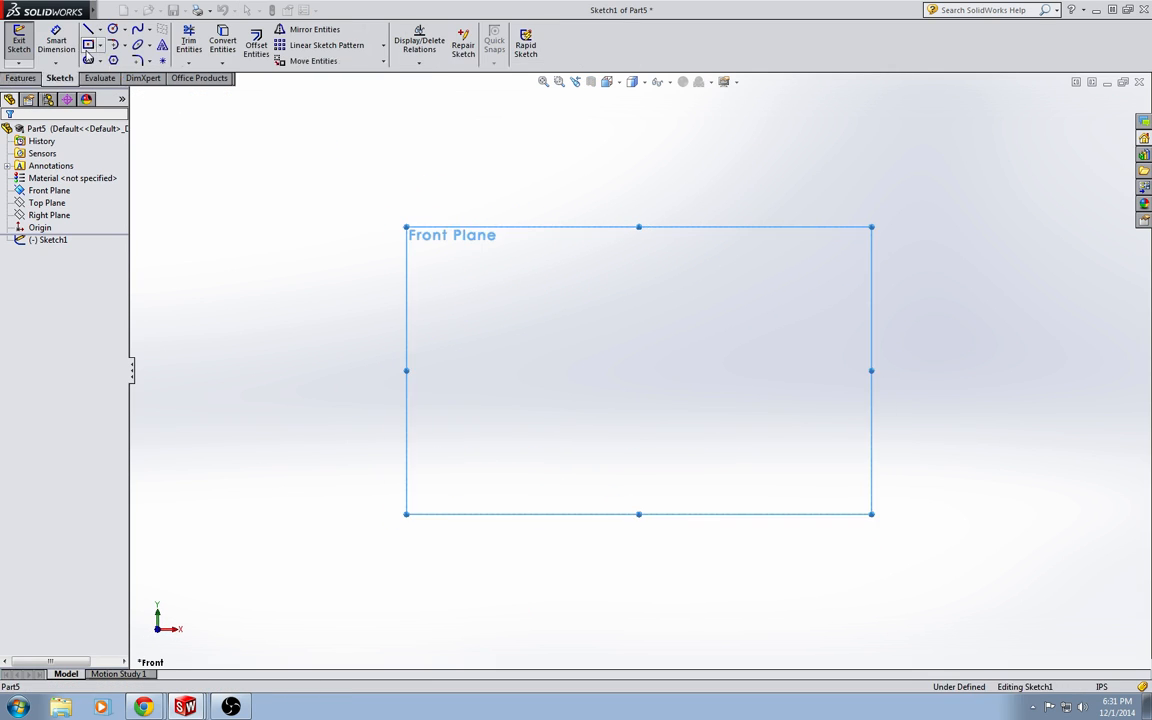
Step: Sketch a center rectangle about 6.26 in wide, centered on the origin
left_click(64, 45)
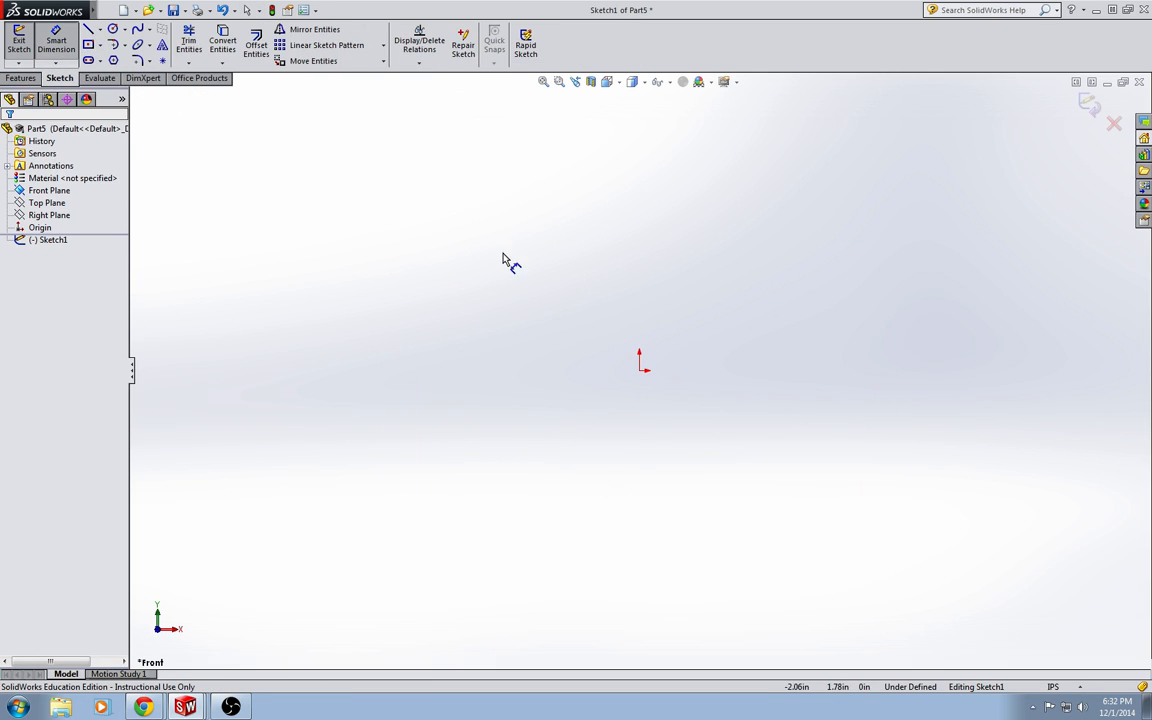
left_click(101, 47)
left_click(104, 72)
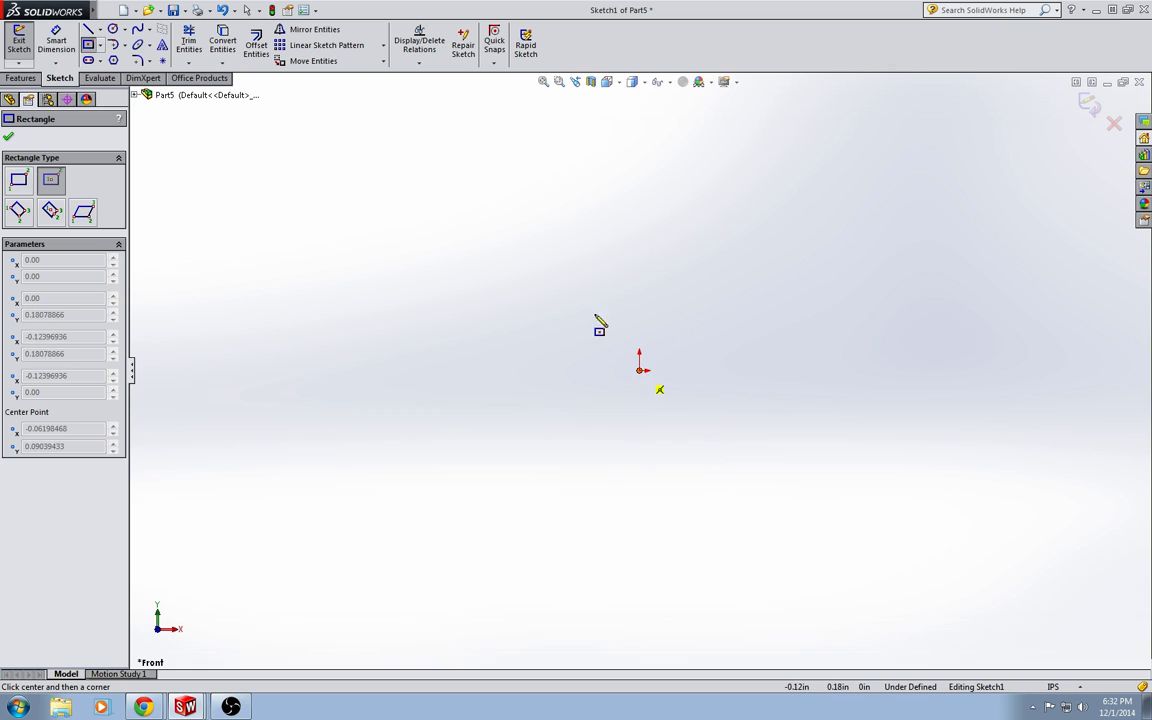
left_click(640, 369)
left_click(431, 195)
key("Escape")
Step: Dimension the rectangle to 10.5 in wide and 14 in high
left_click(512, 195)
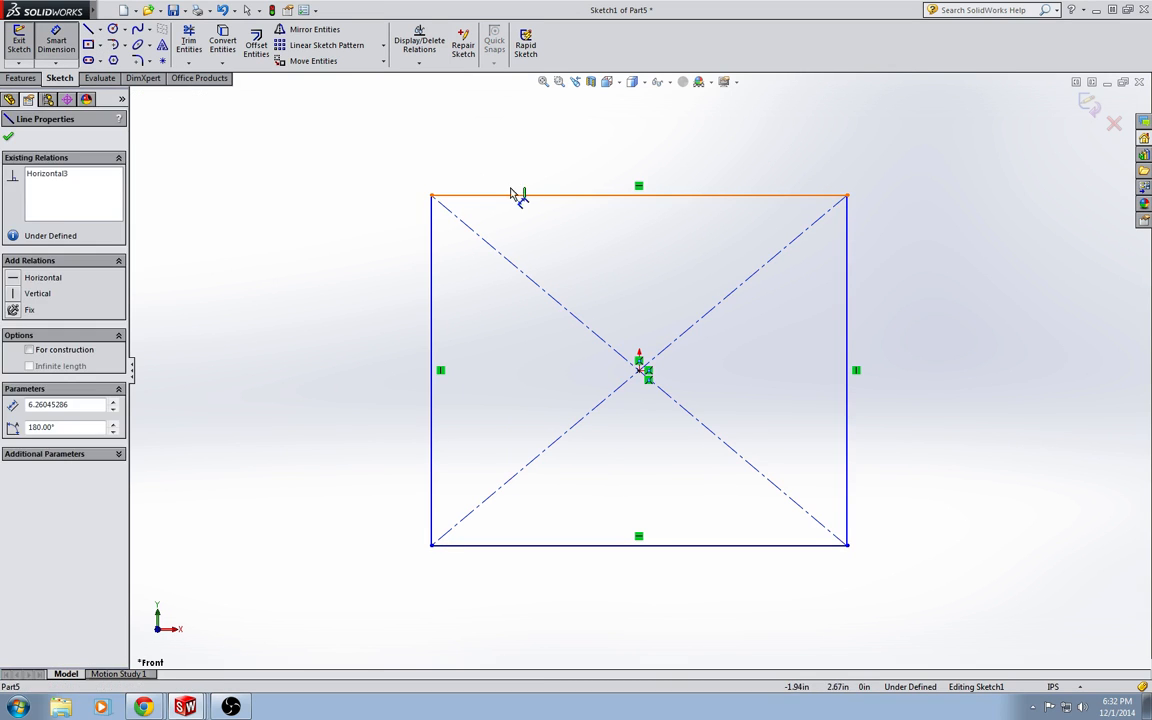
left_click(514, 141)
type("10.5")
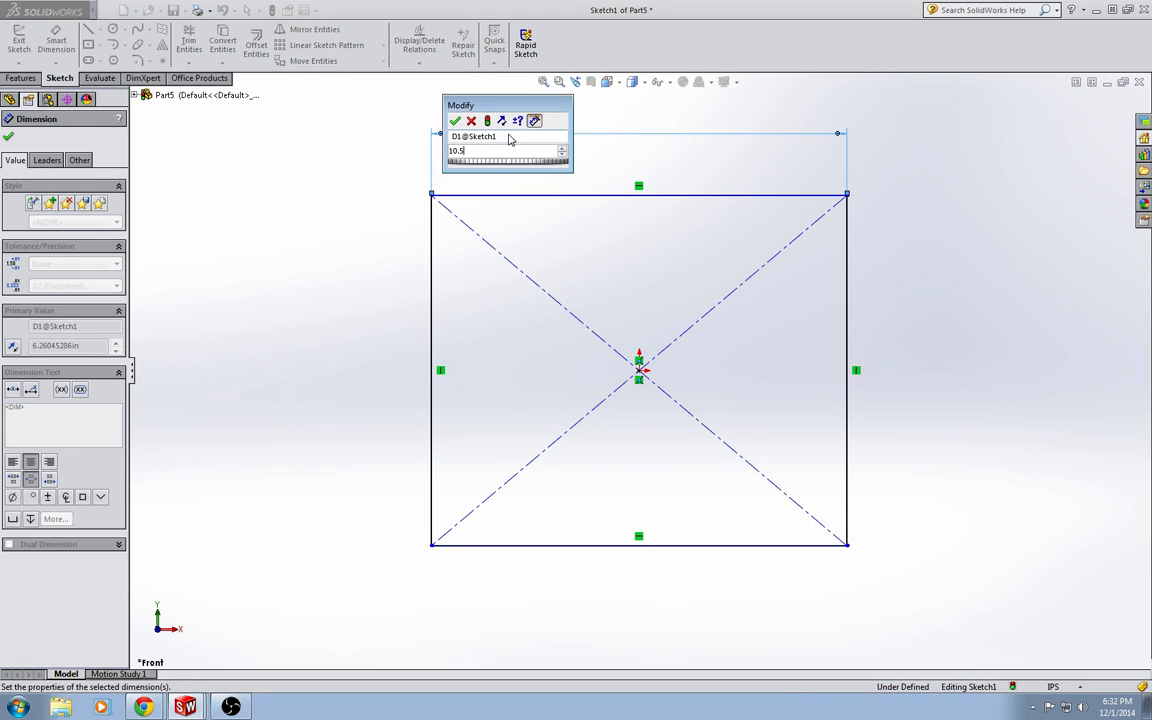
key("Return")
left_click(848, 338)
left_click(937, 347)
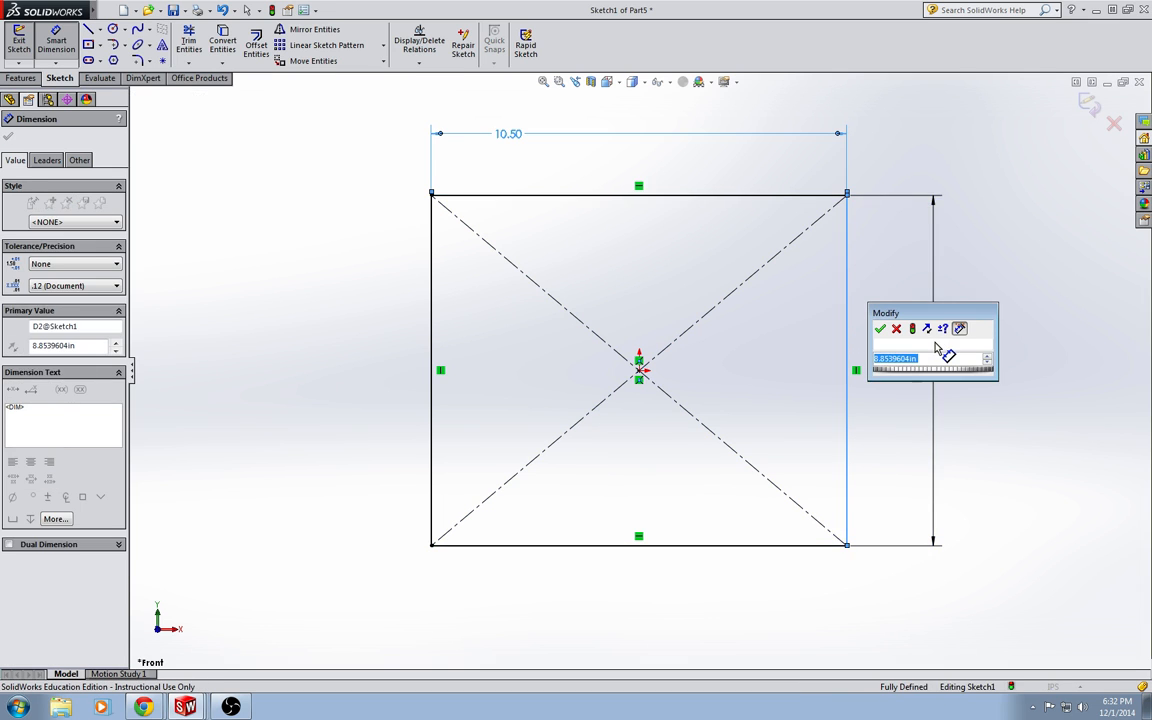
type("14")
key("Return")
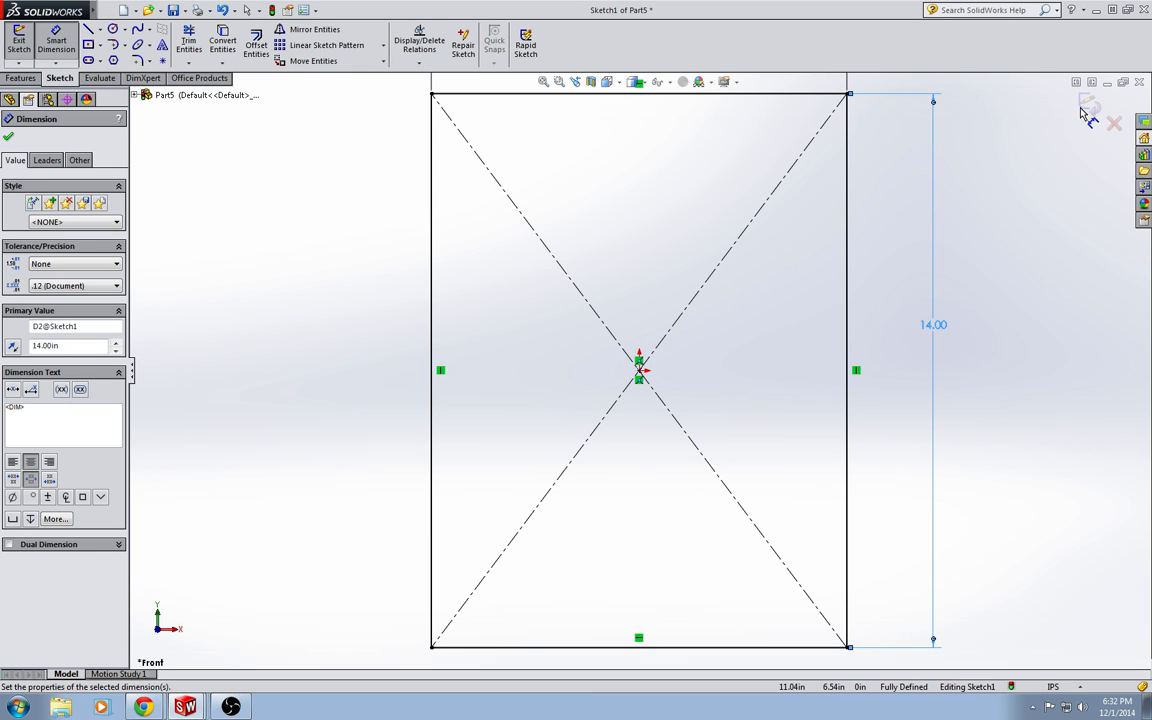
Step: Finish the rectangle sketch and extrude it blind to a thickness of 0.05 in
left_click(1087, 105)
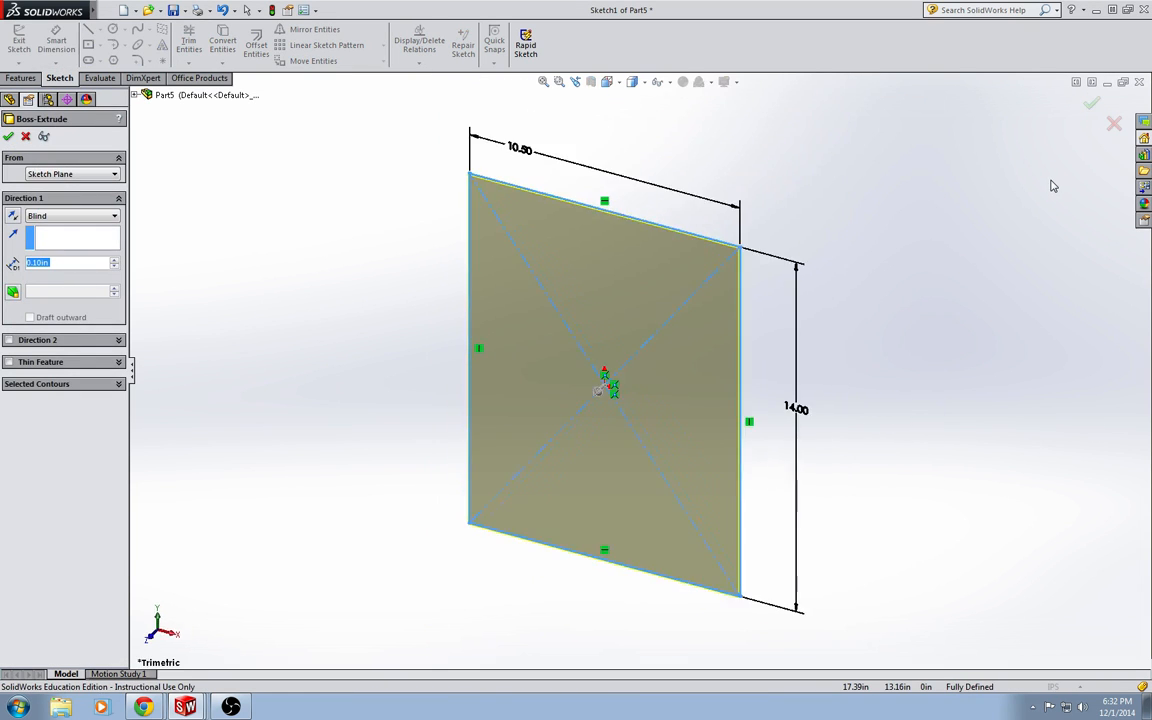
type(".05")
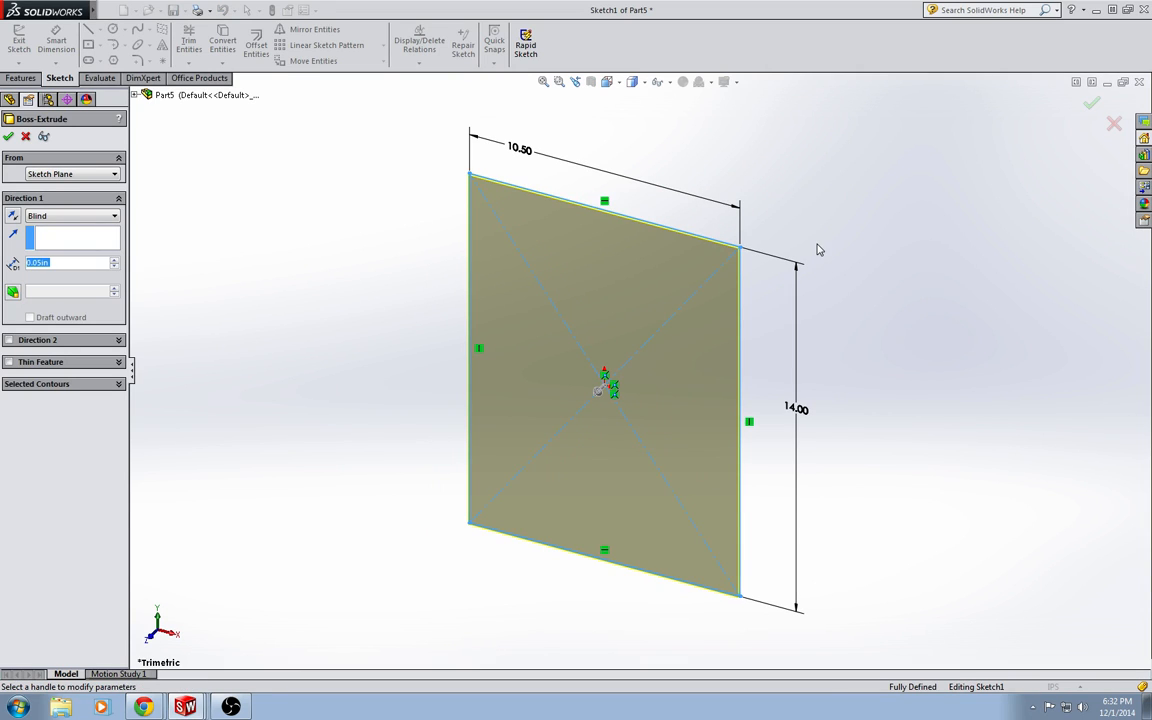
key("Return")
left_click(690, 146)
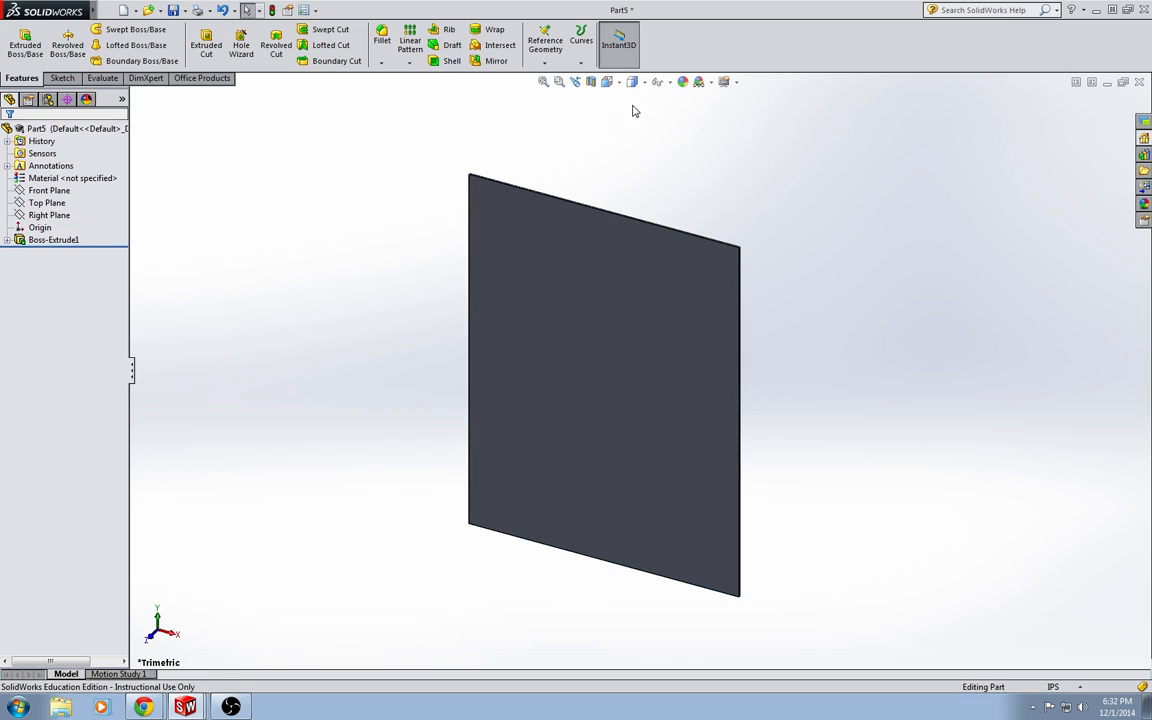
Step: Start a second extruded boss on the plate's front face and sketch a circle of about 1.81 in radius near the upper-left corner
left_click(616, 84)
left_click(626, 134)
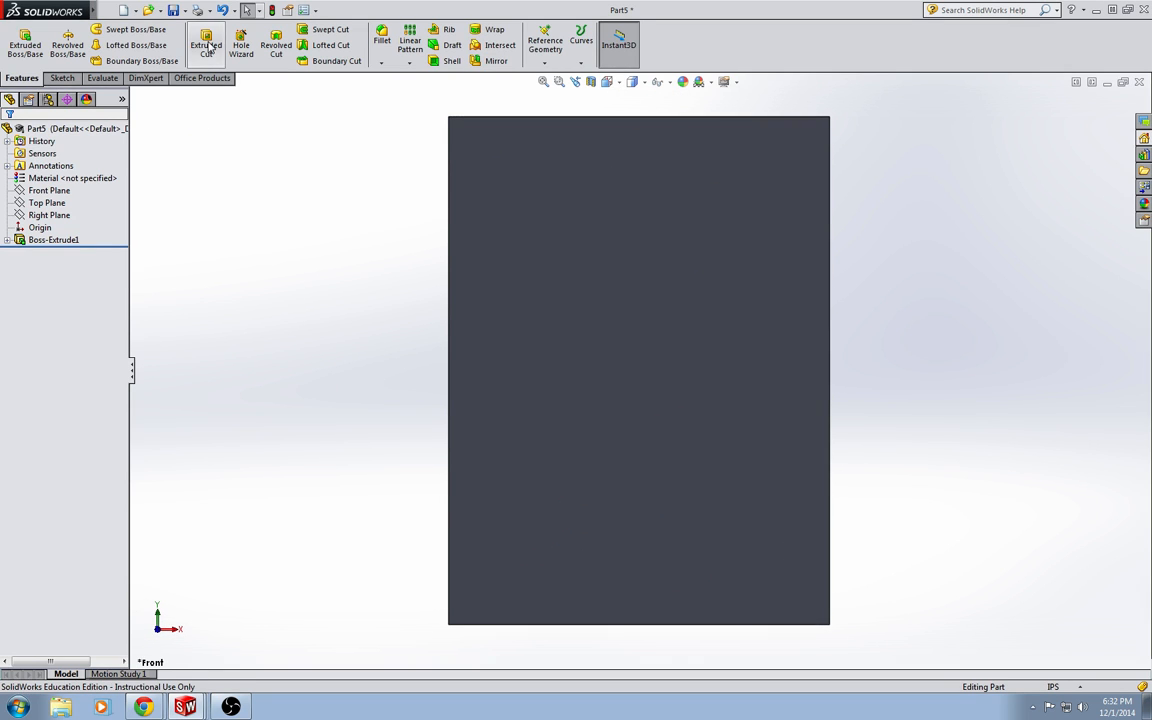
left_click(25, 45)
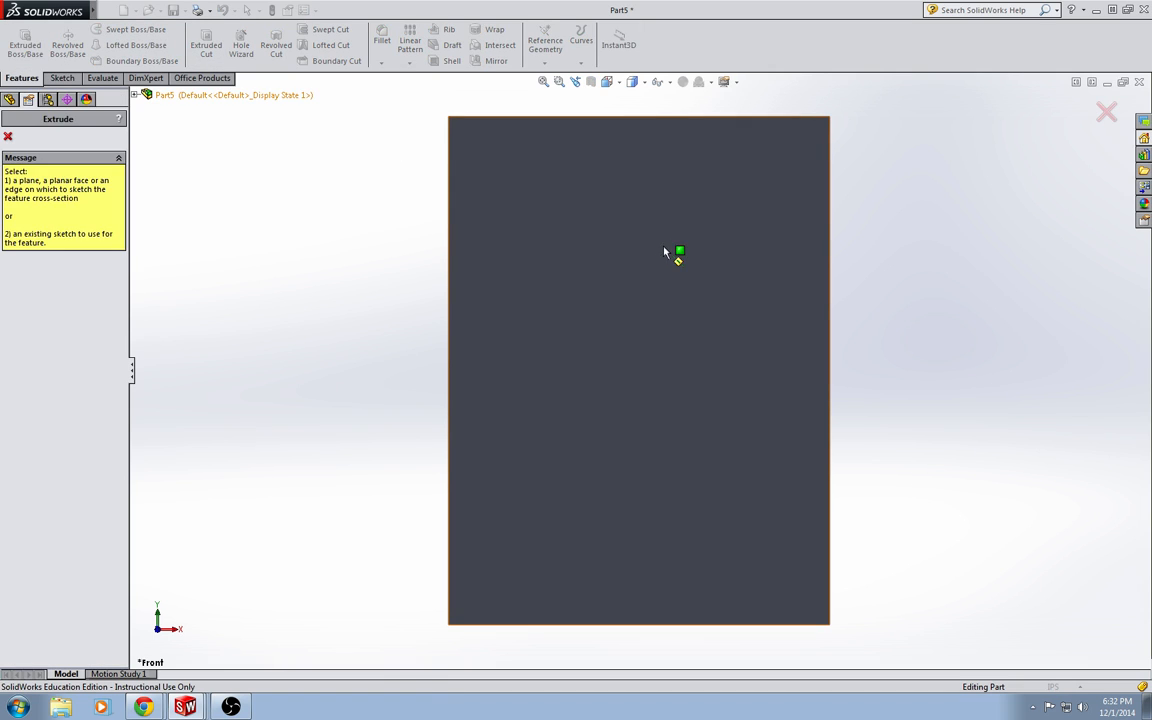
left_click(606, 267)
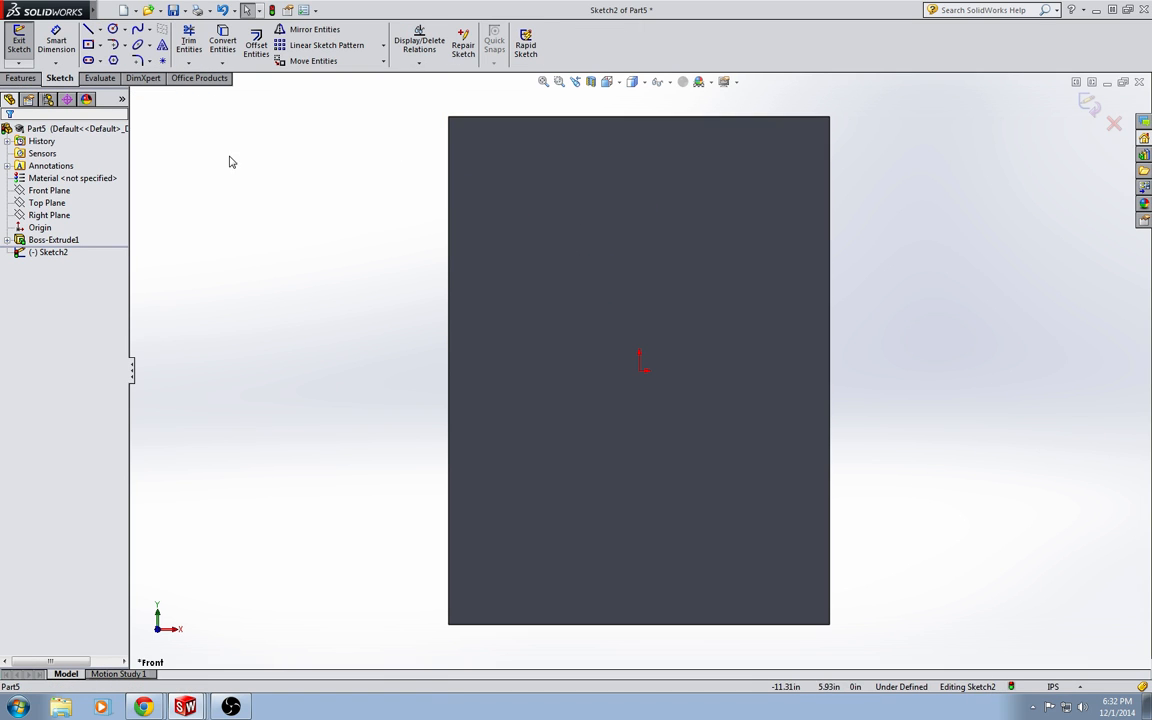
left_click(113, 29)
left_click_drag(522, 185, 588, 185)
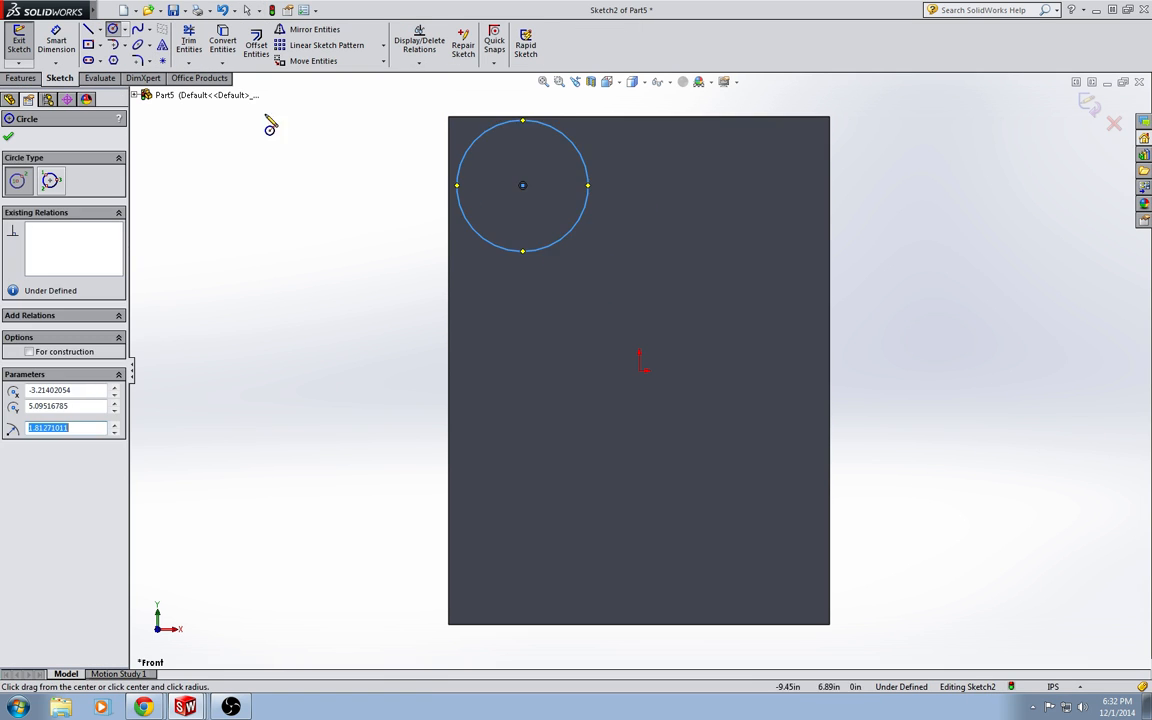
Step: Set the circle's diameter to 3.1 in
left_click(56, 45)
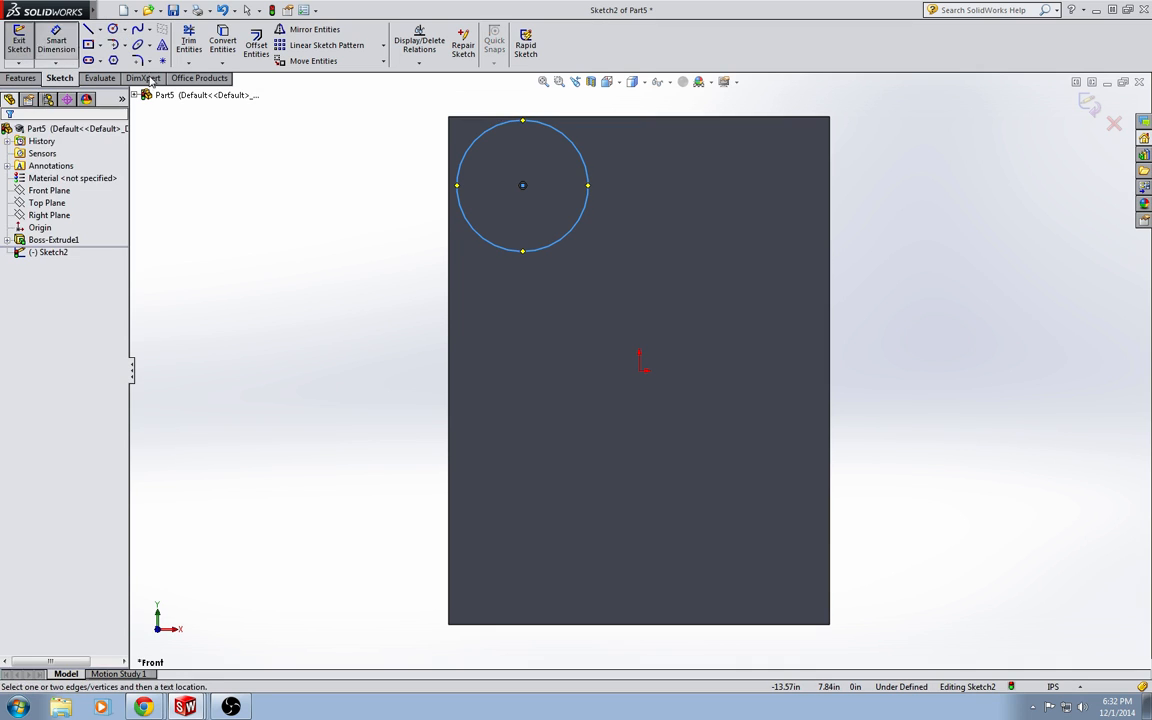
left_click(597, 184)
left_click(685, 108)
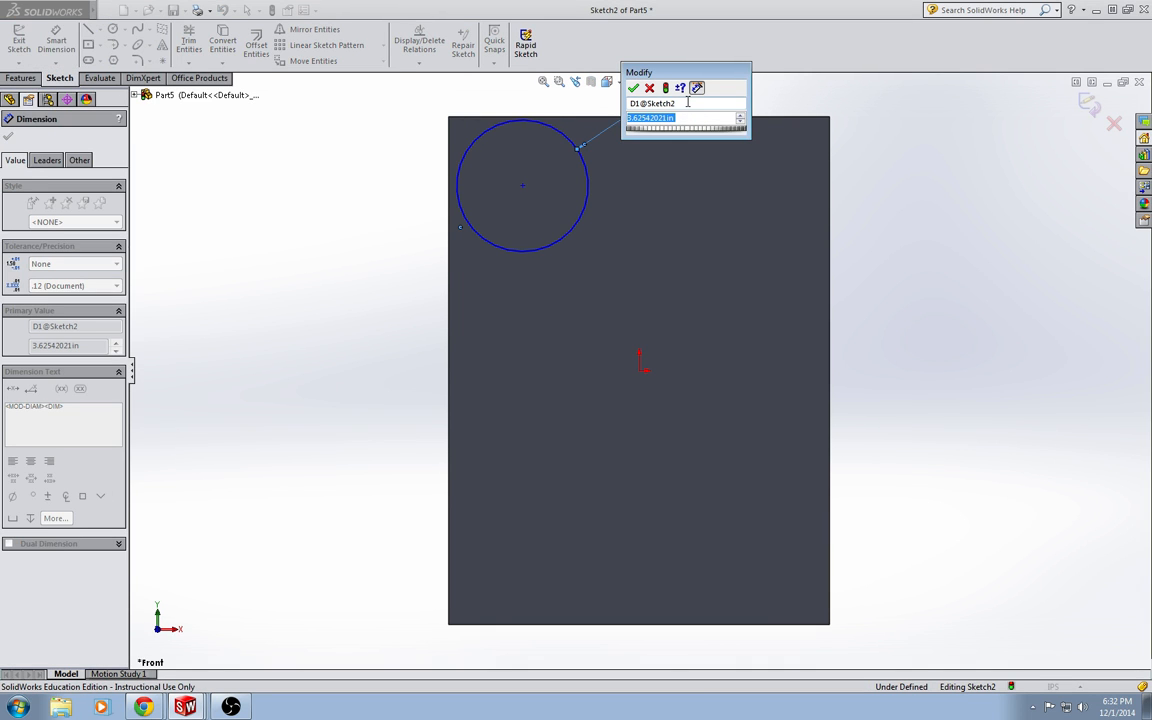
type("3.1")
key("Return")
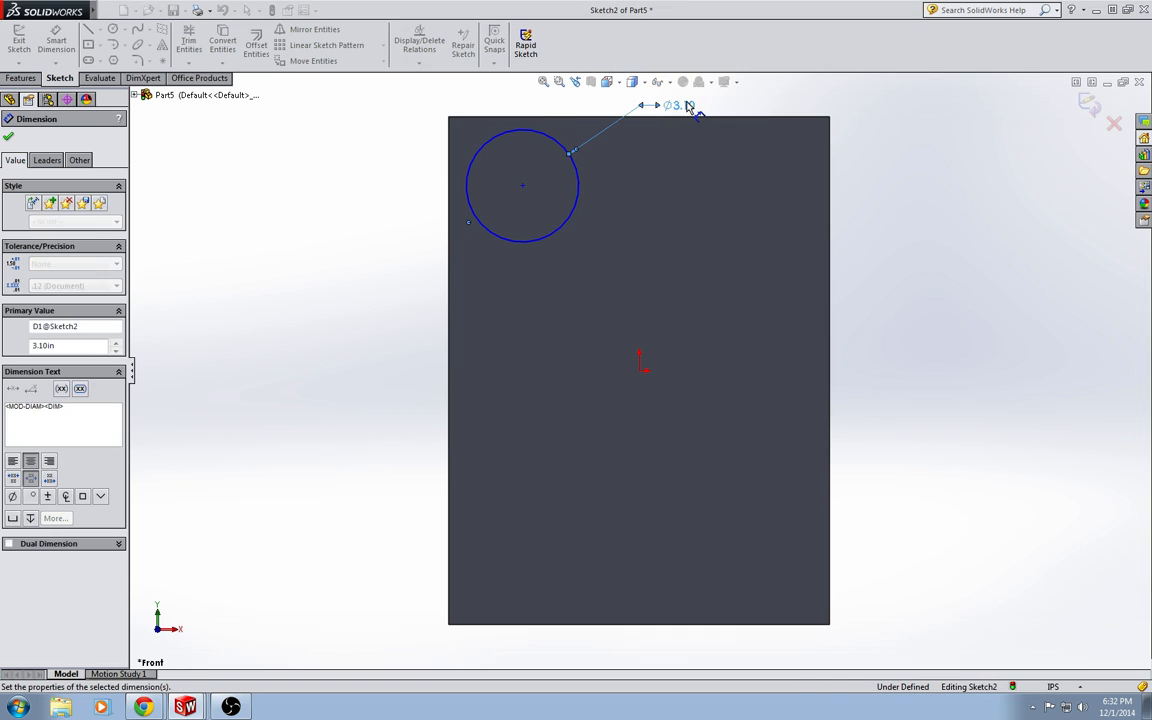
Step: Locate the circle's center 1.75 in from the plate's top edge and 1.75 in from its left edge
left_click(527, 133)
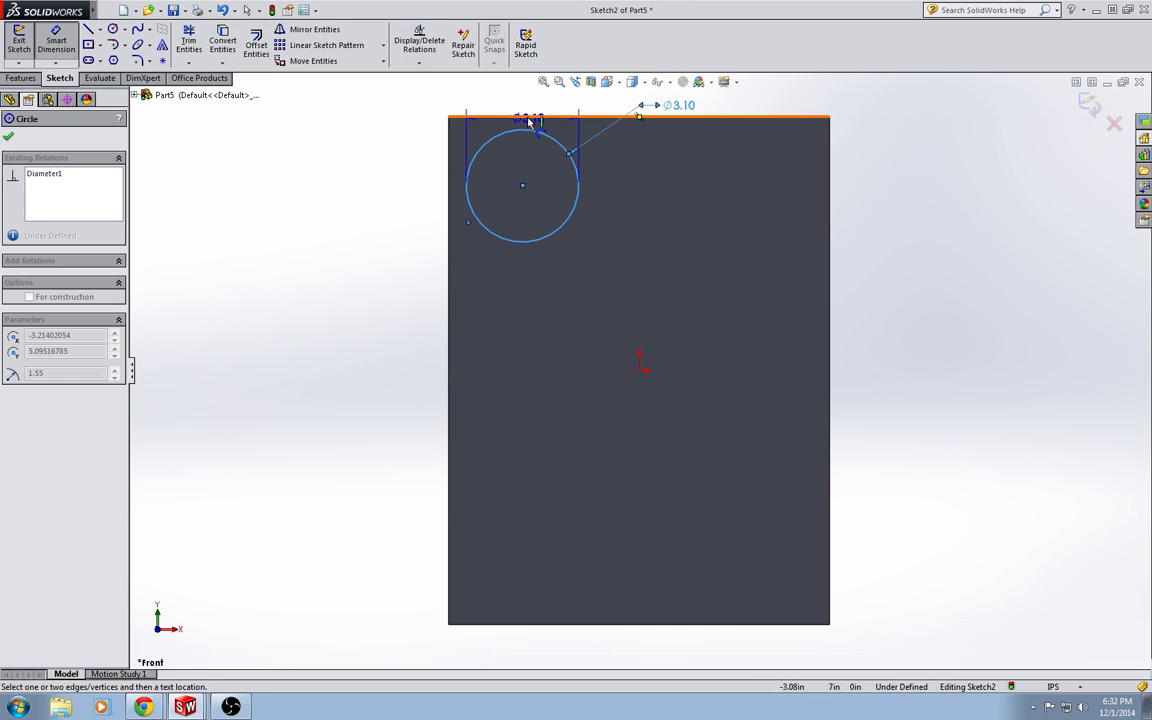
left_click(529, 117)
left_click(396, 180)
type("1.75")
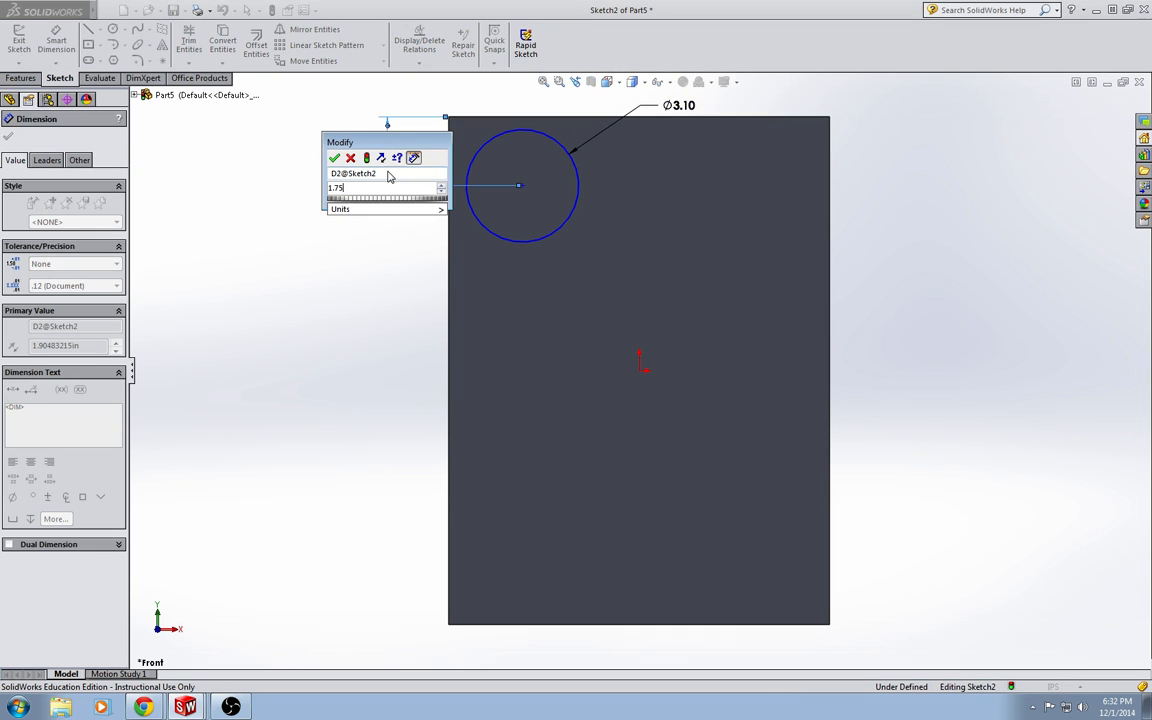
key("Return")
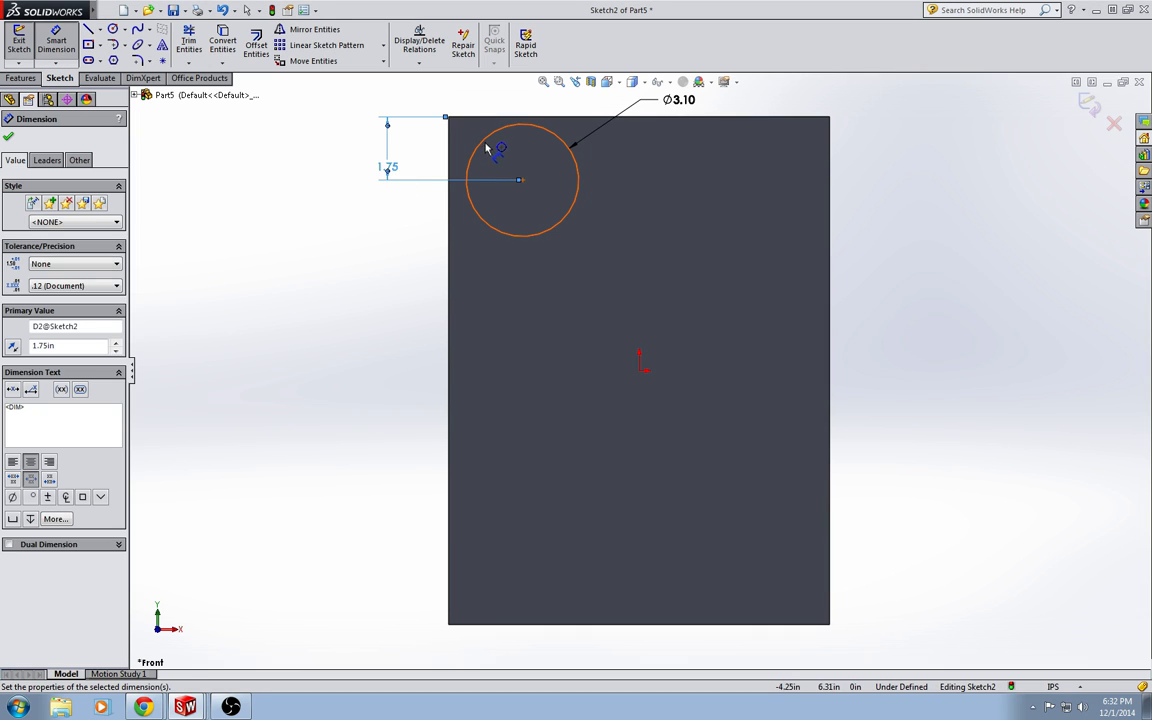
left_click(483, 140)
left_click(450, 140)
left_click(478, 105)
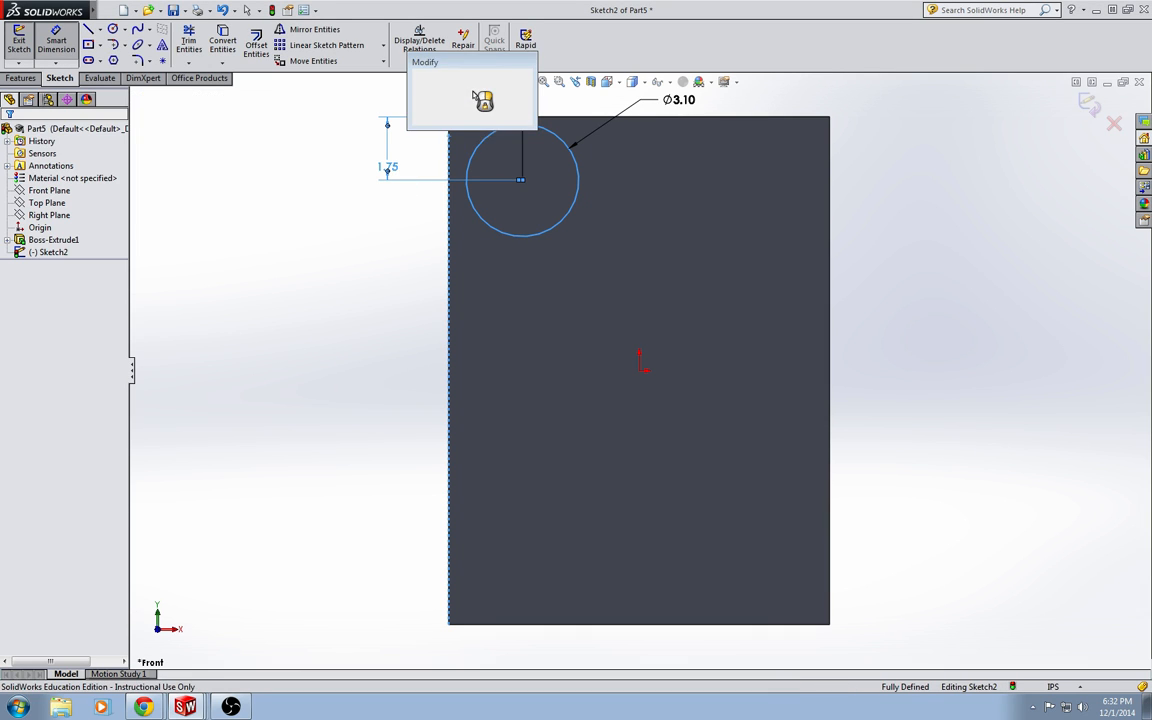
type("1.75")
key("Return")
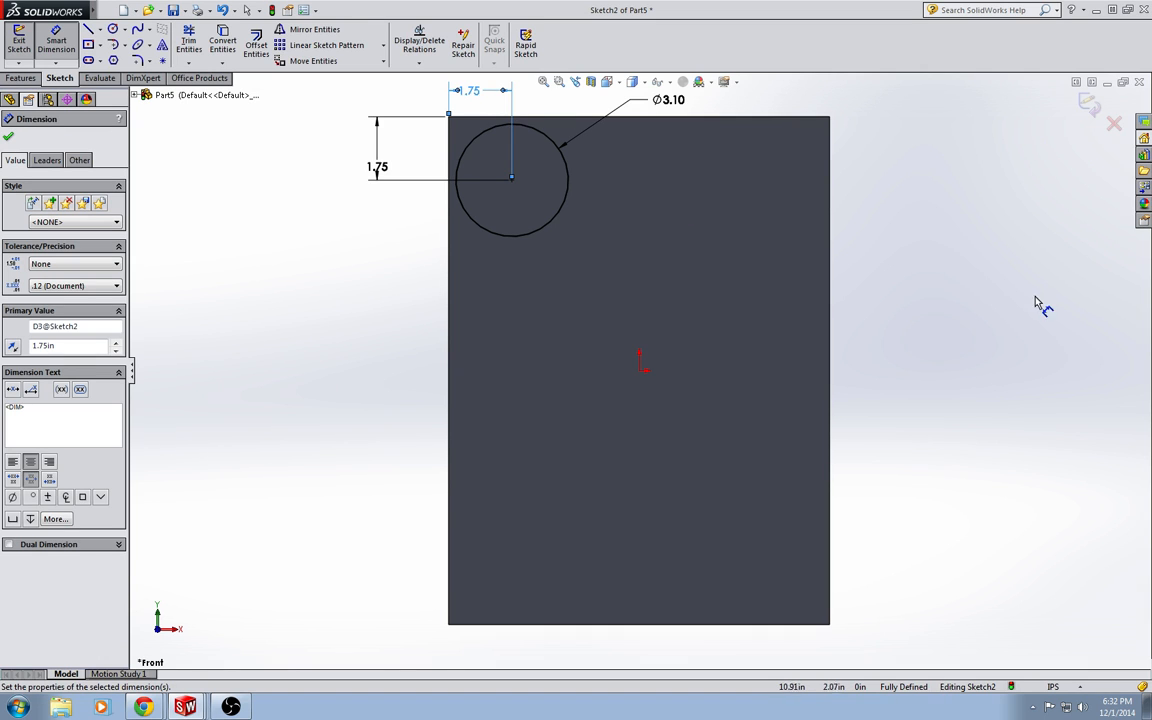
Step: Finish the circle sketch and extrude it blind 1.55 in, merged with the plate
left_click(1086, 106)
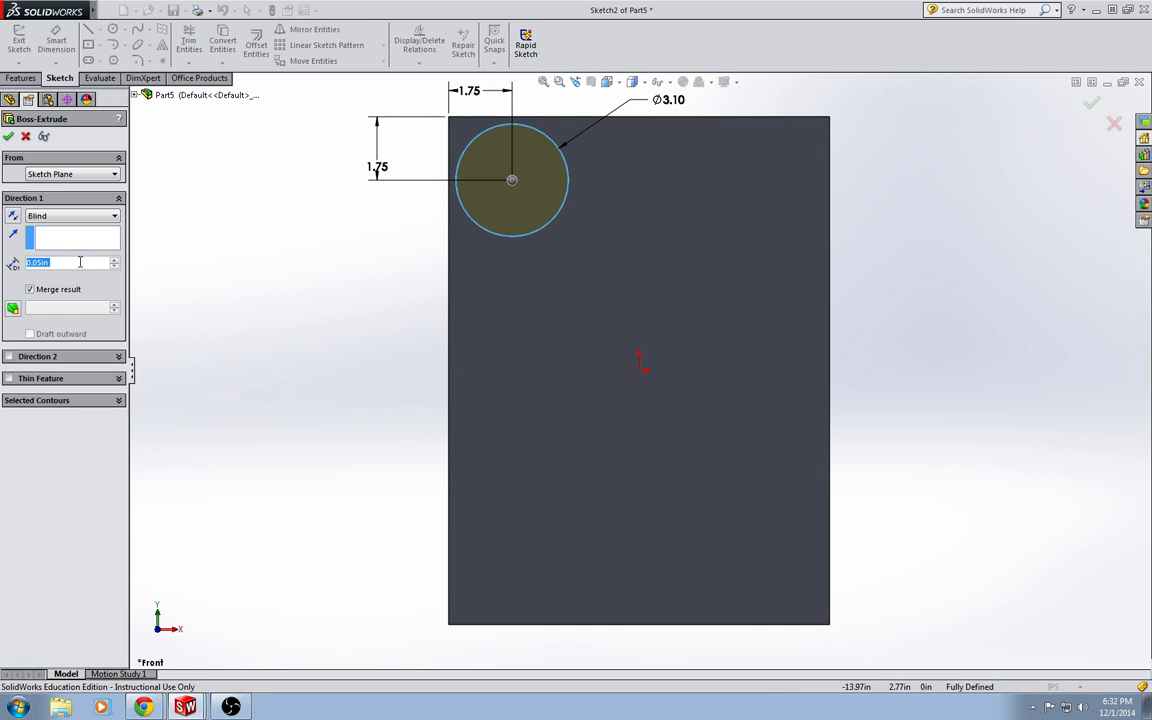
type("1.55")
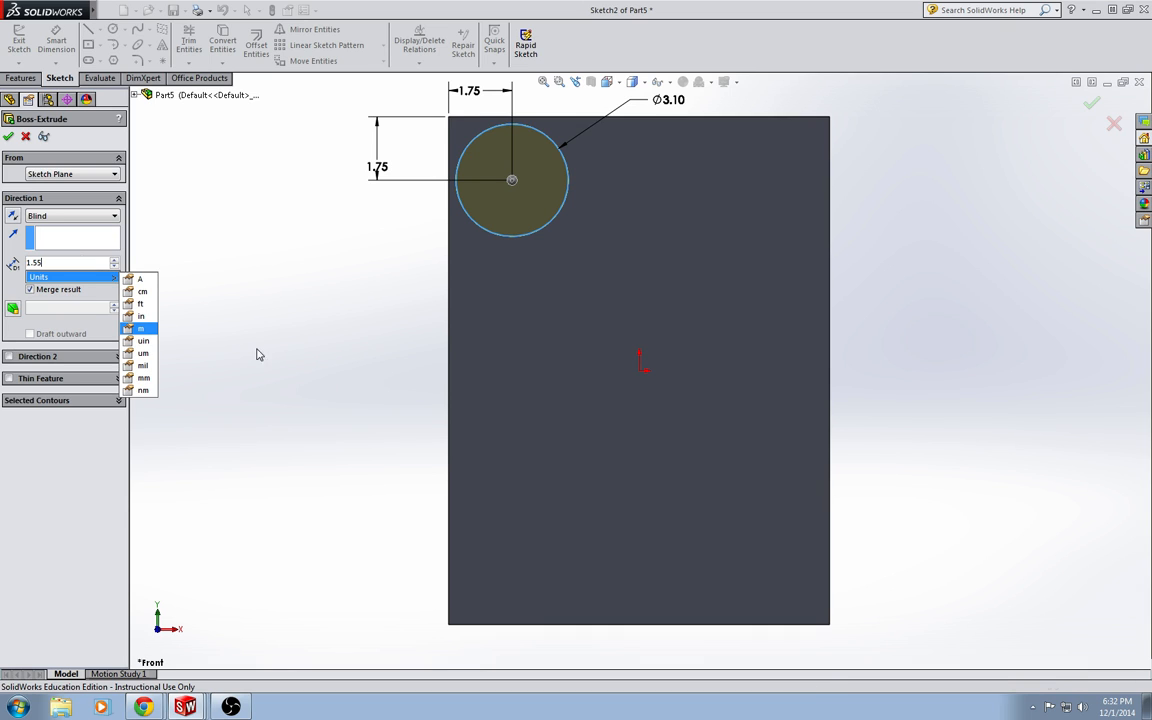
left_click(419, 248)
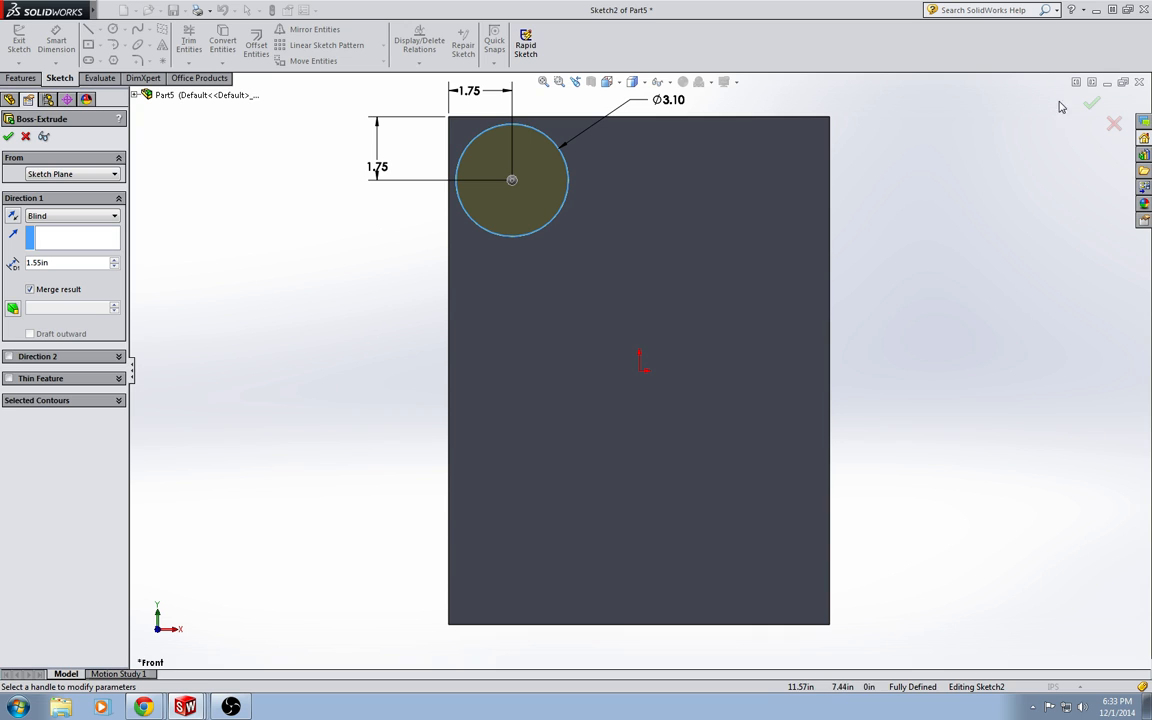
left_click(1091, 103)
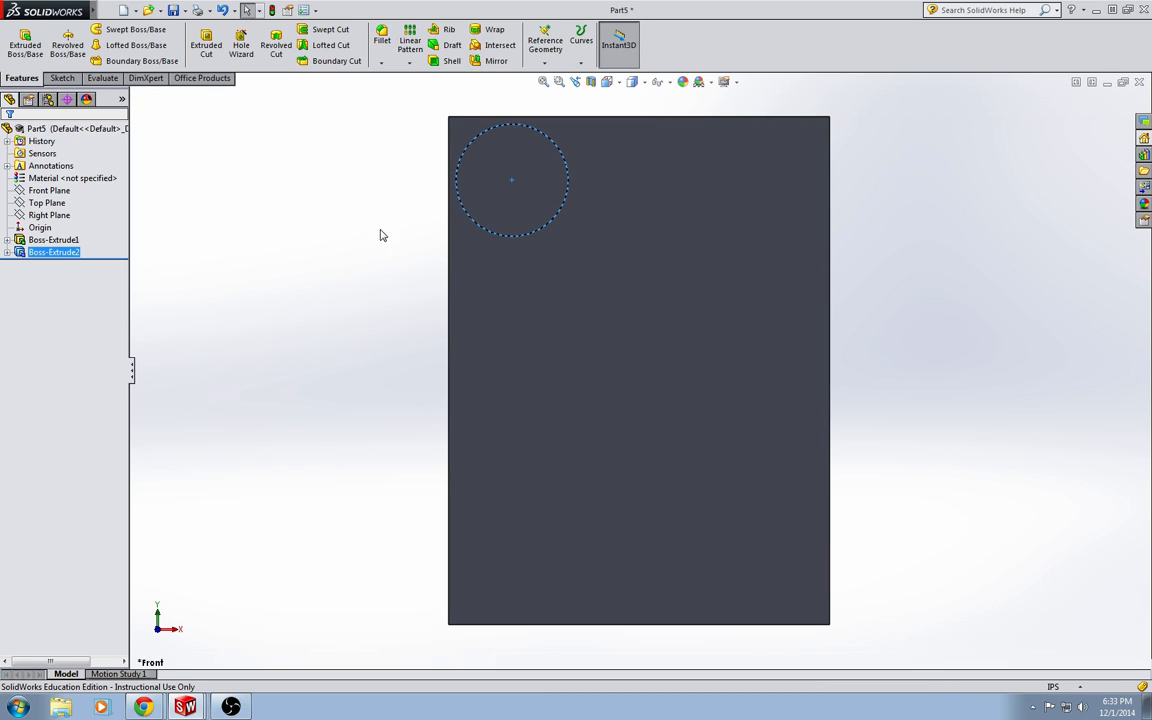
Step: Edit the circular boss to reverse its extrusion direction and add a 10-degree draft
right_click(40, 252)
left_click(100, 216)
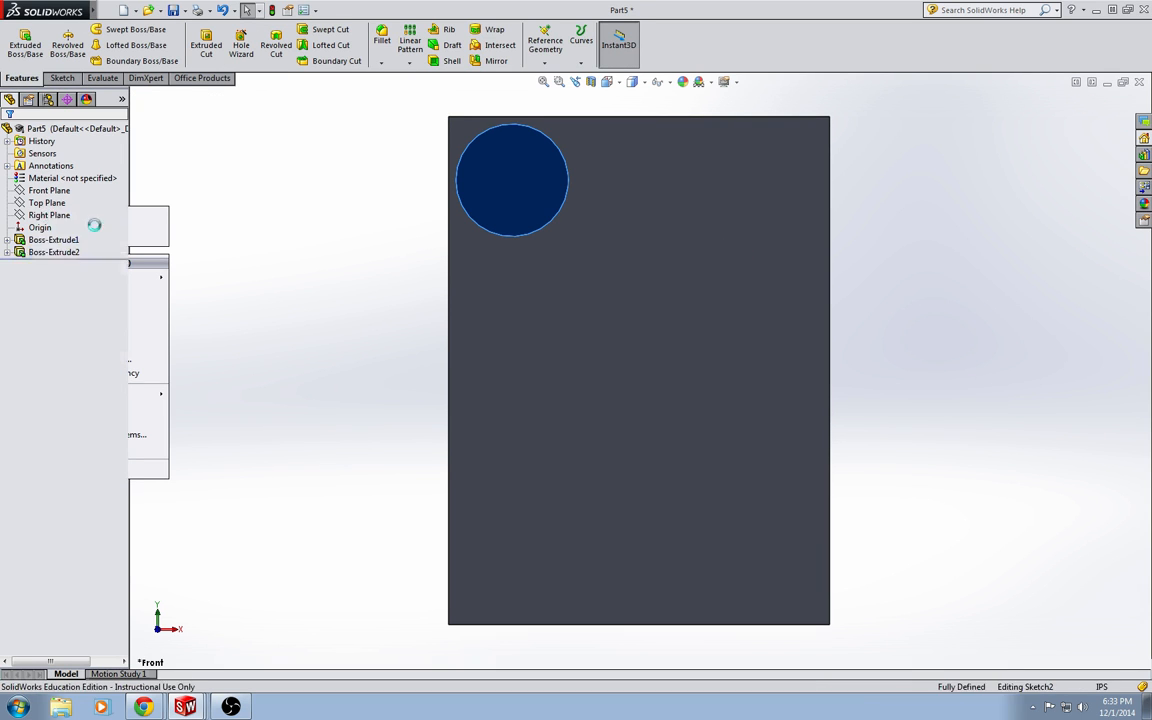
middle_click_drag(350, 198, 481, 226)
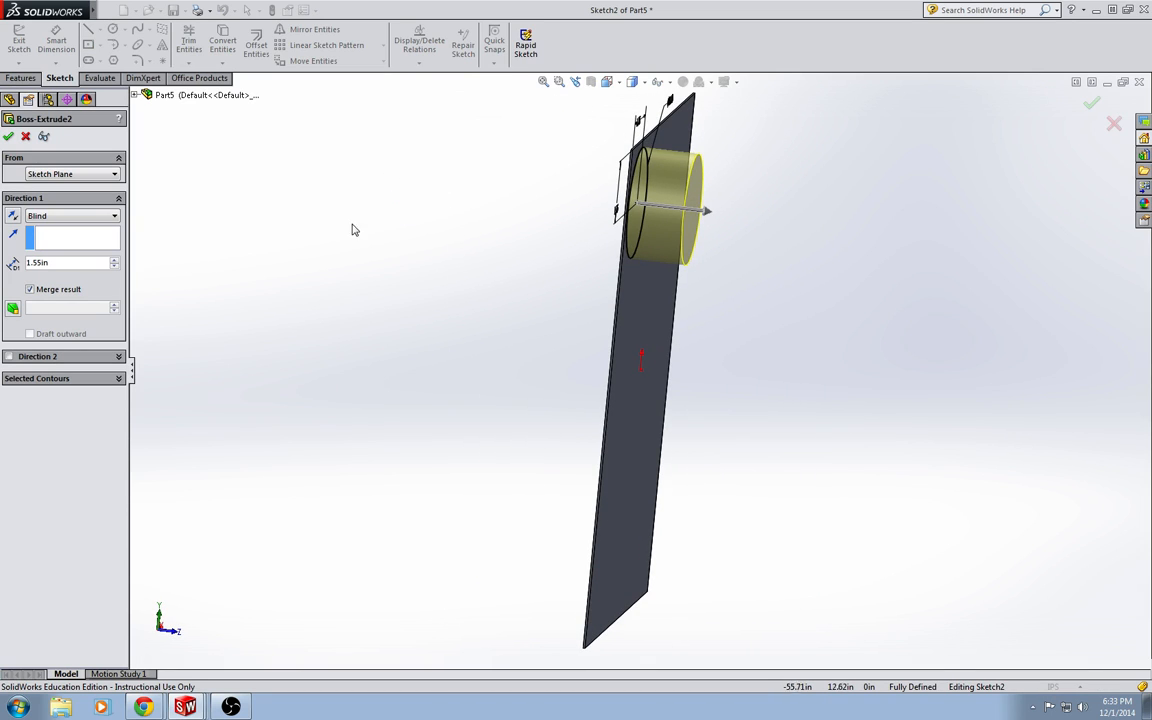
left_click(13, 217)
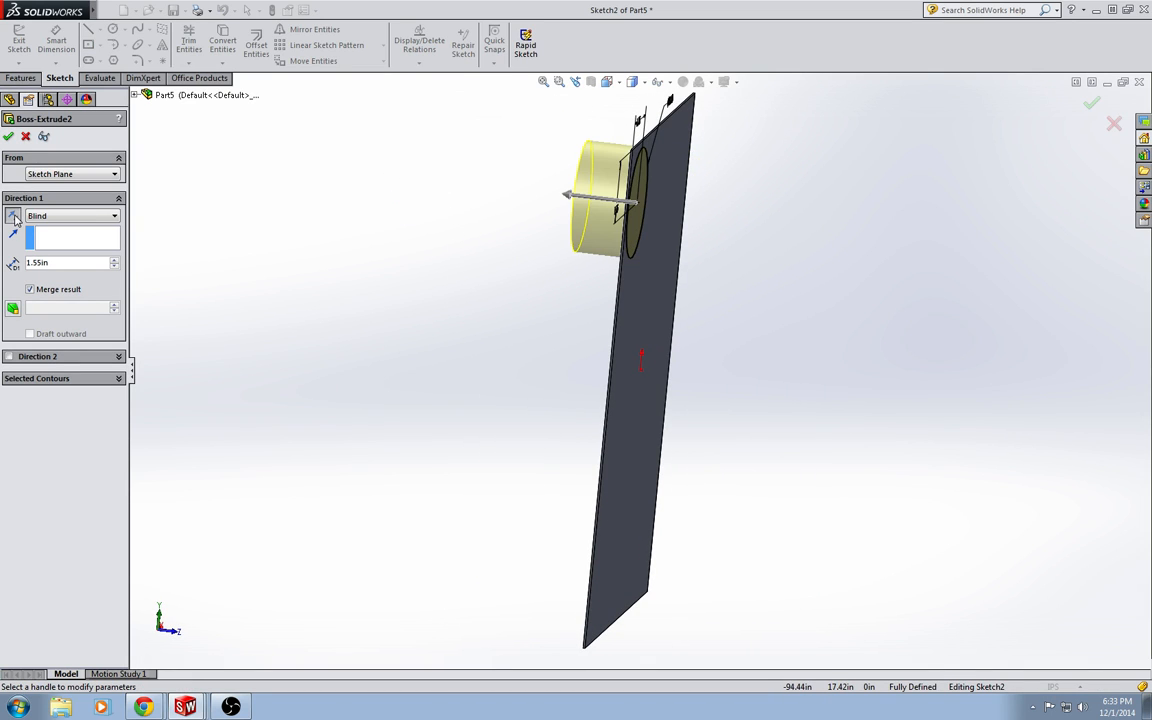
left_click(14, 309)
type("10")
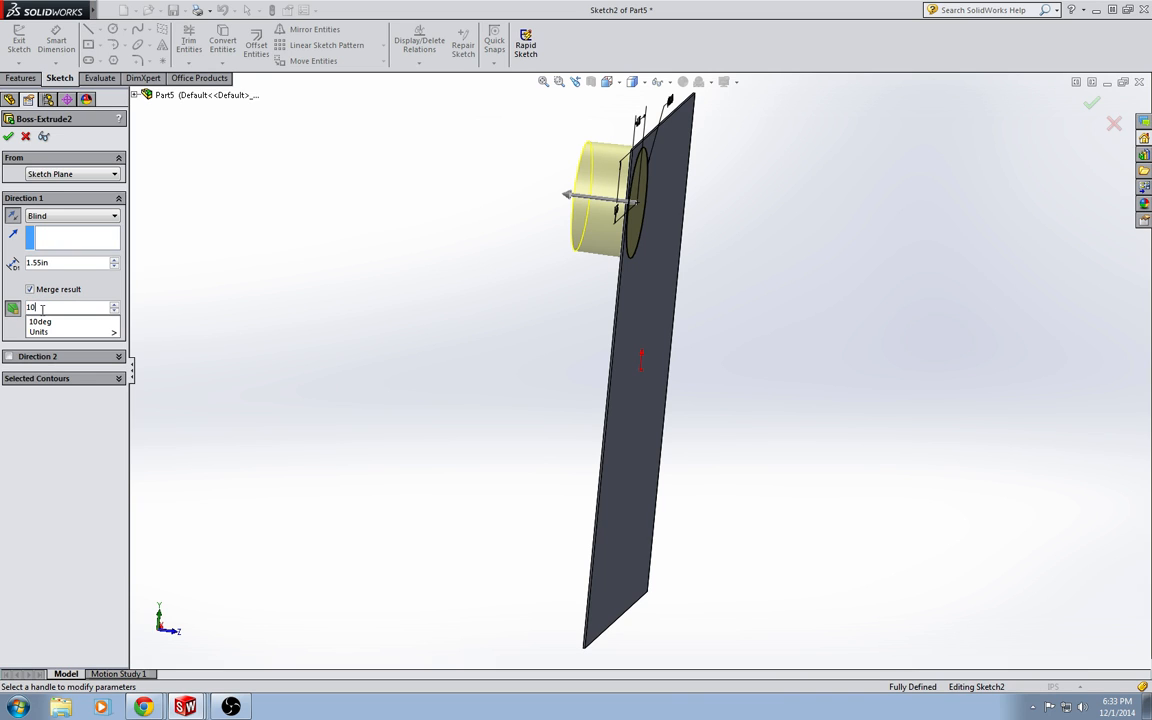
key("Return")
key("Return")
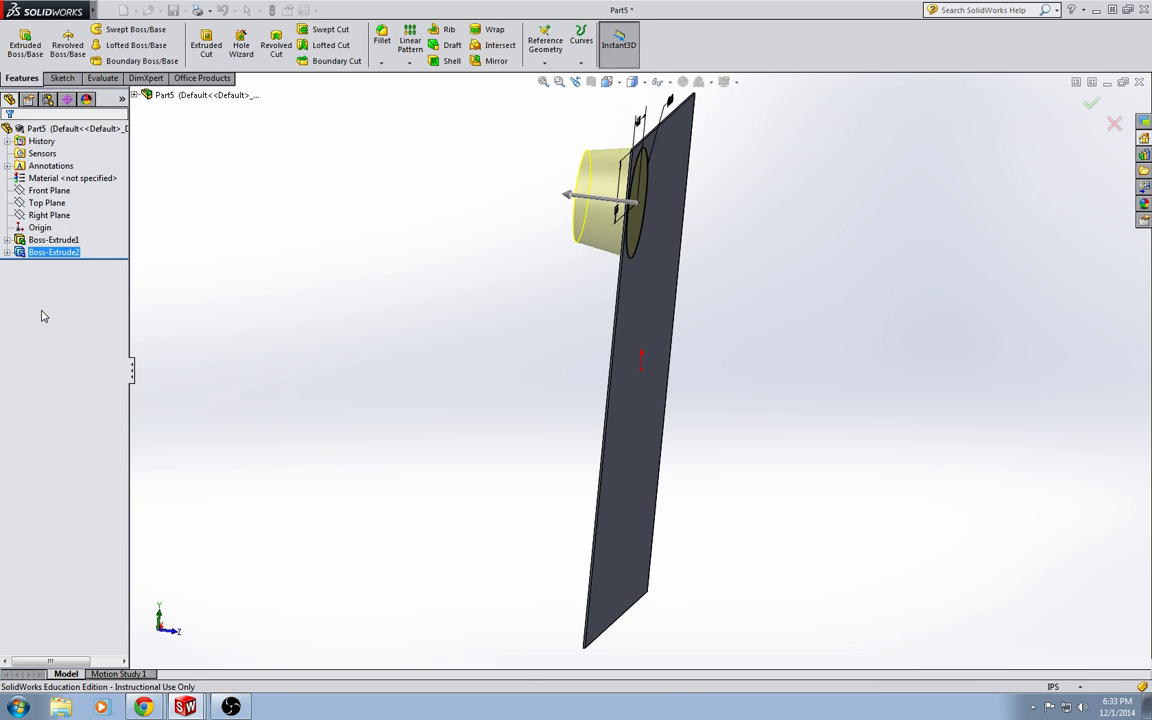
Step: Start an extruded cut on the plate's front face and sketch a circle about 3.6 in across near its upper-left corner
left_click(607, 82)
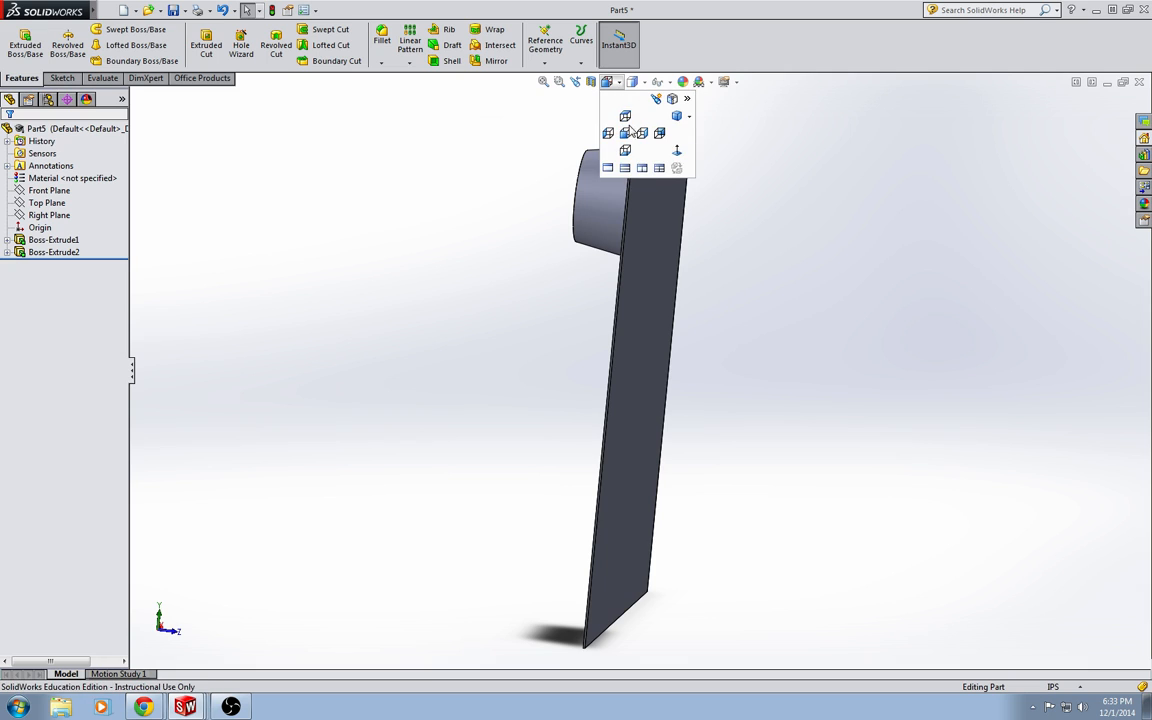
left_click(625, 137)
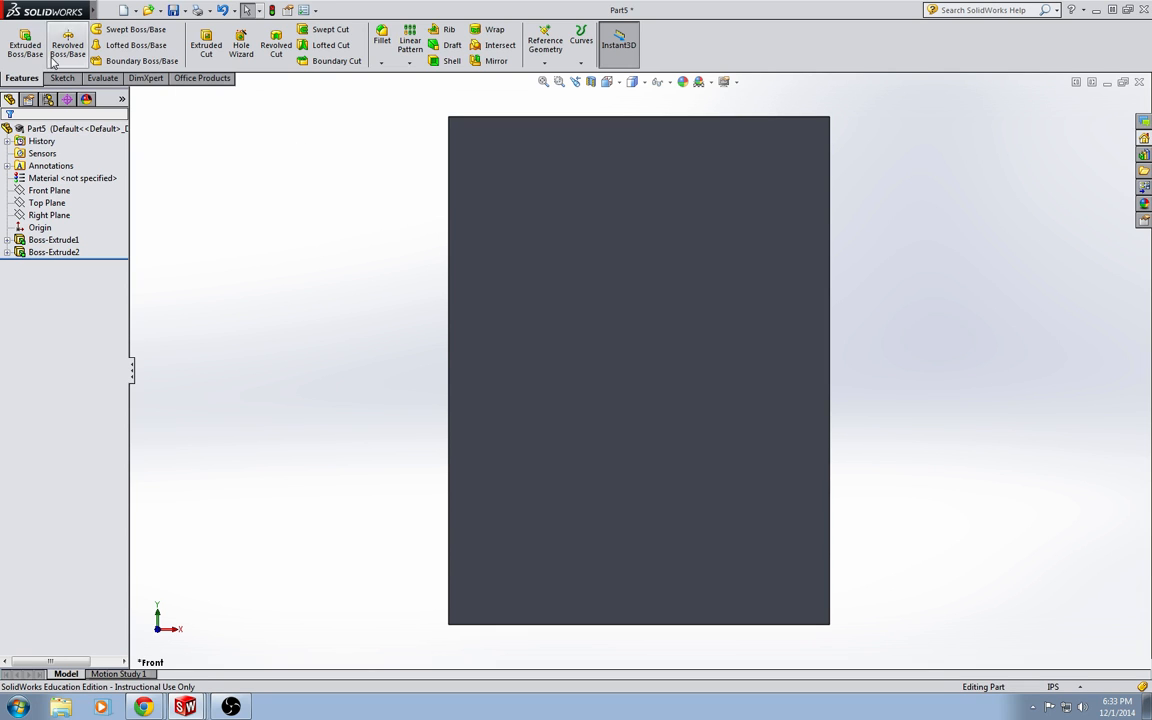
left_click(207, 50)
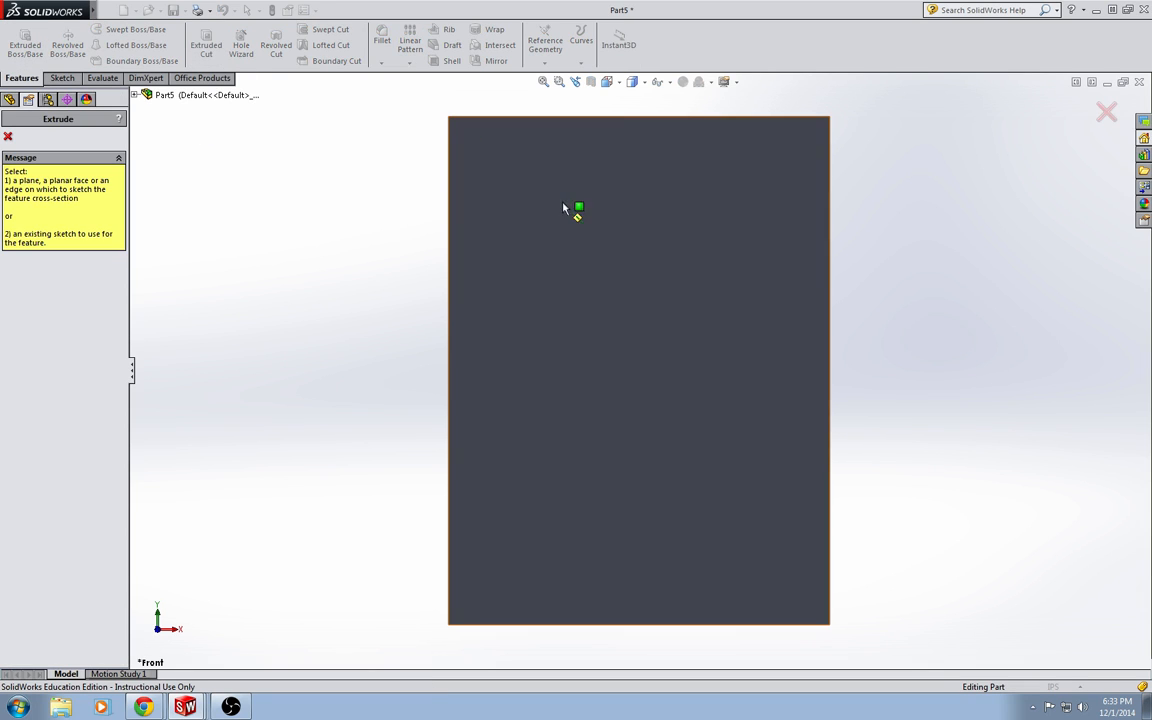
left_click(570, 228)
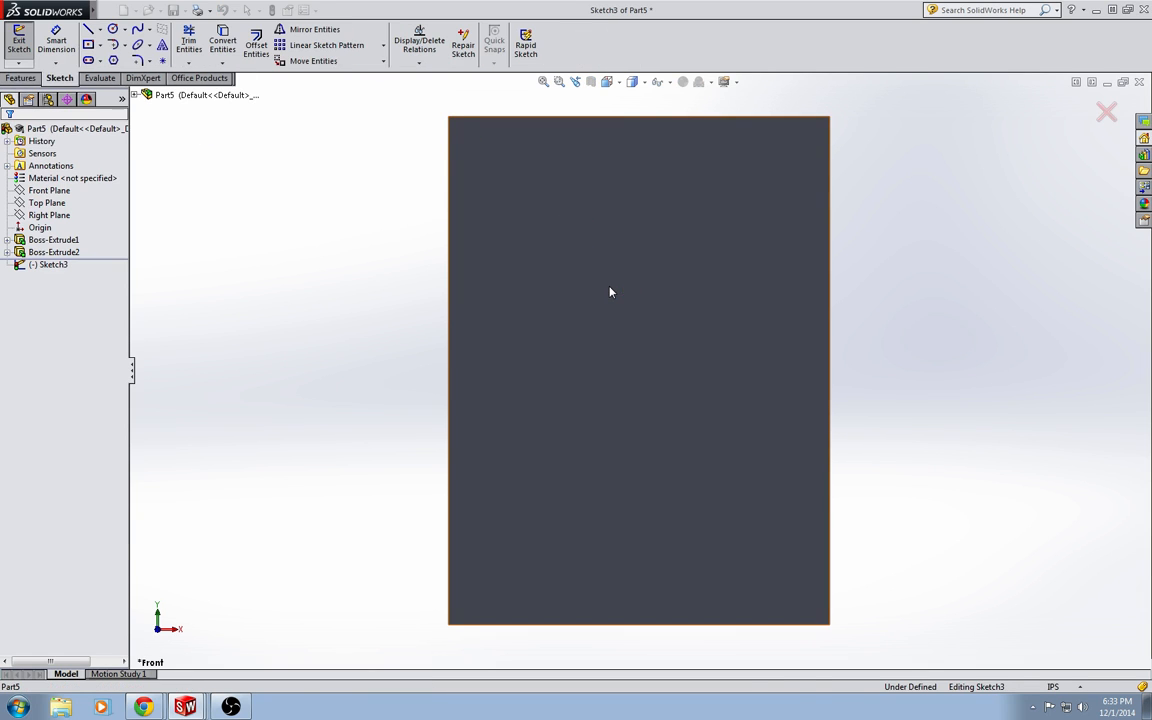
left_click(115, 31)
left_click(522, 180)
left_click(587, 180)
Step: Set the cut circle's diameter to 3 in
left_click(56, 42)
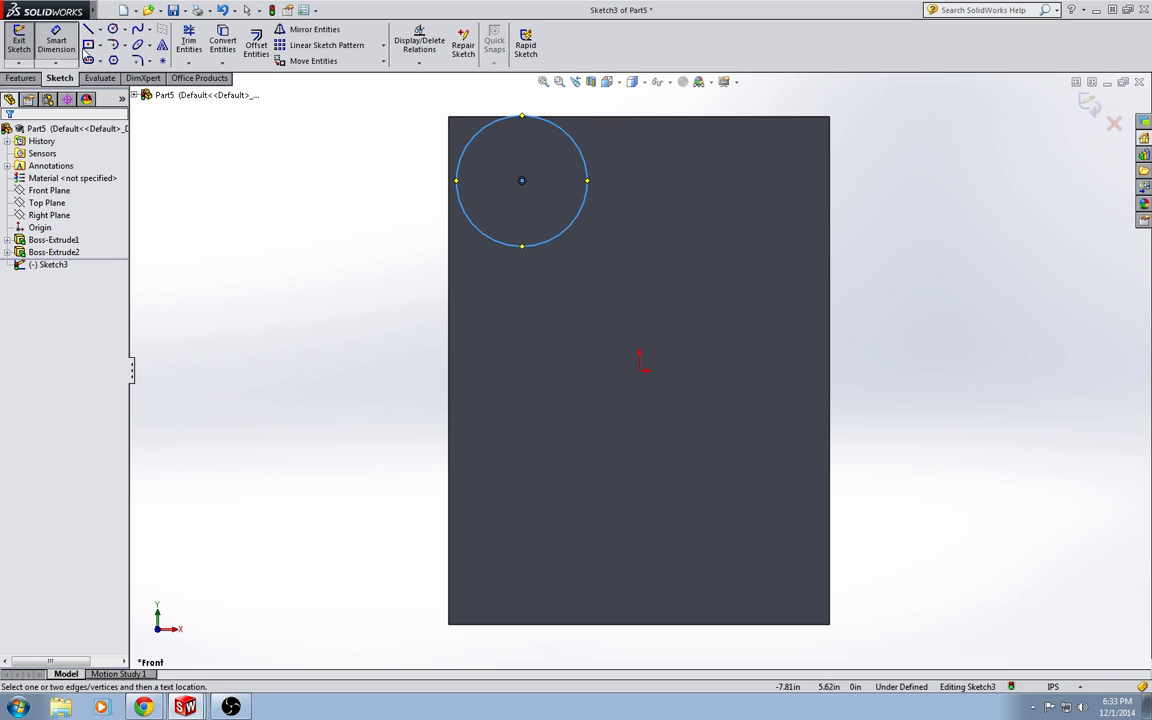
left_click(586, 170)
left_click(665, 105)
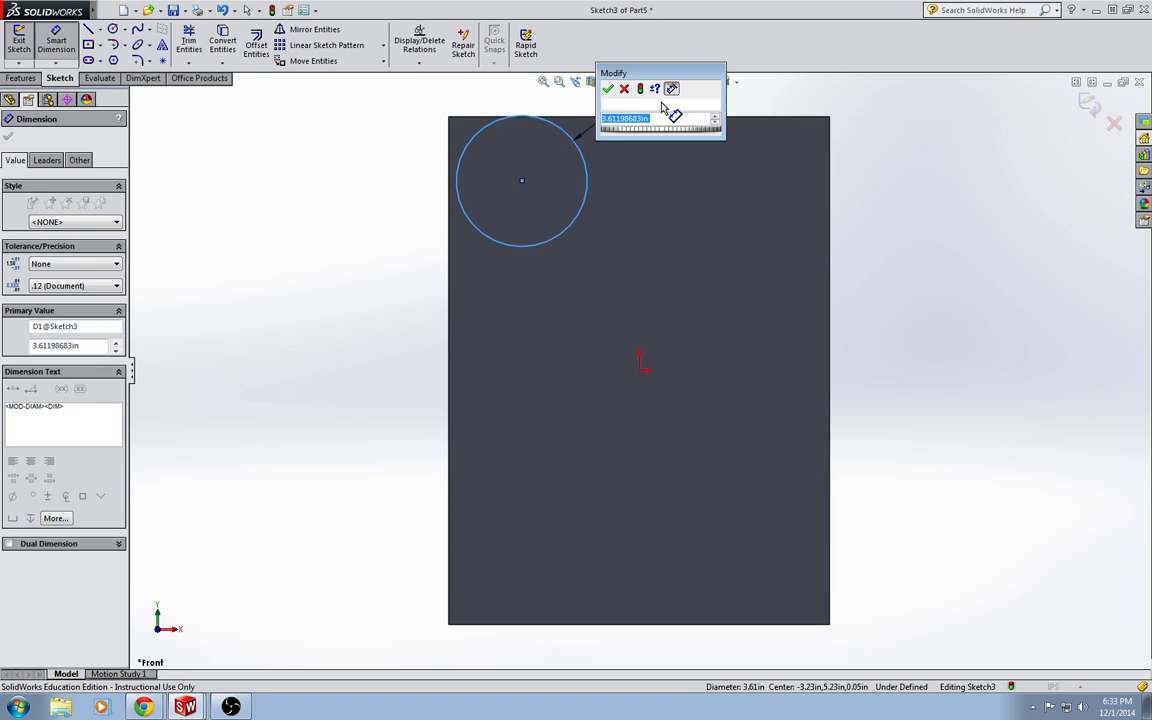
type("3")
key("Return")
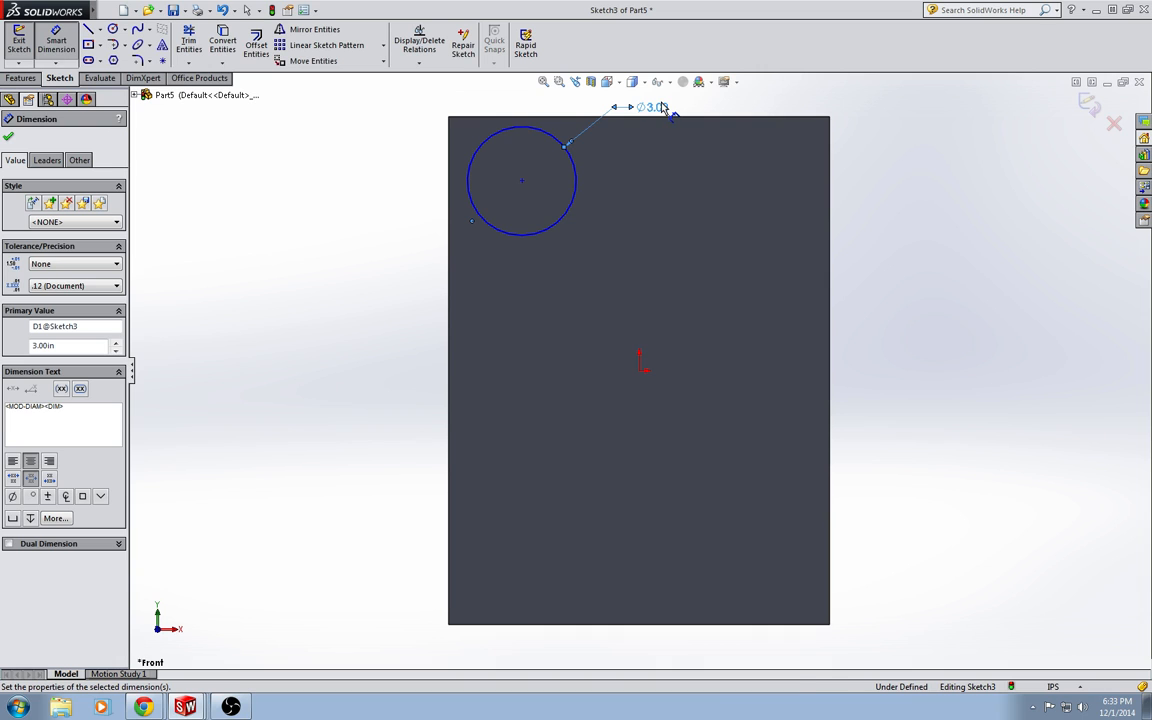
Step: Locate the cut circle's center 1.75 in below the plate's top edge
left_click(526, 127)
left_click(482, 117)
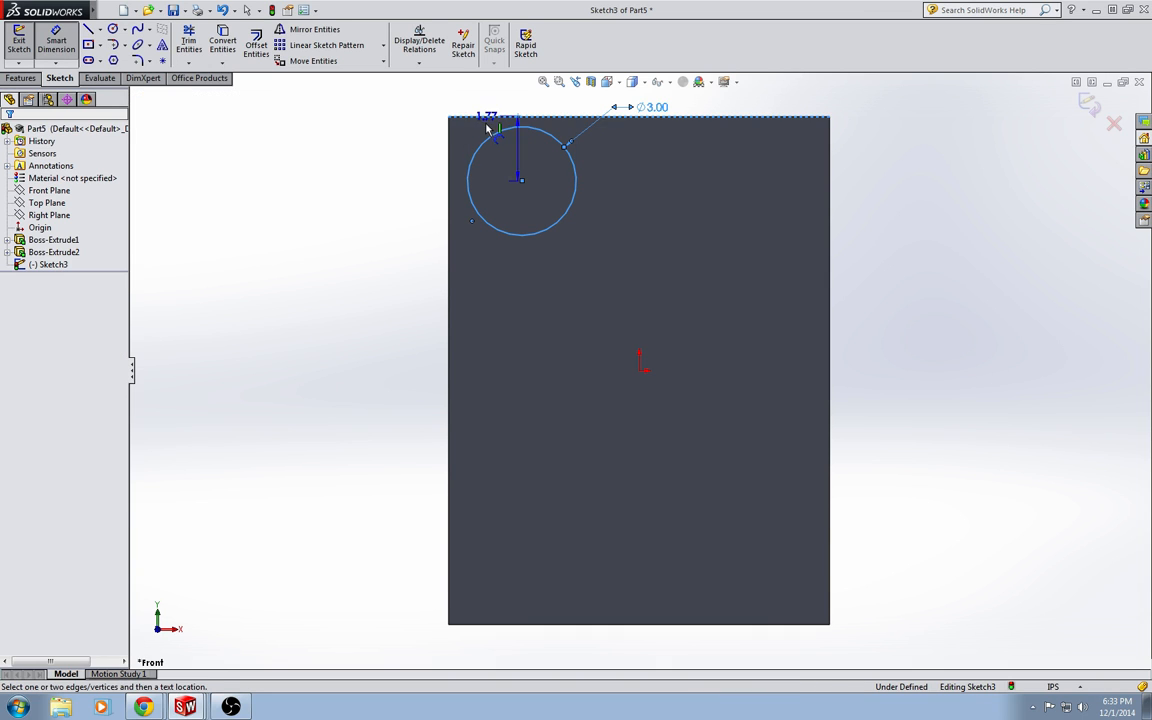
left_click(383, 157)
type("1")
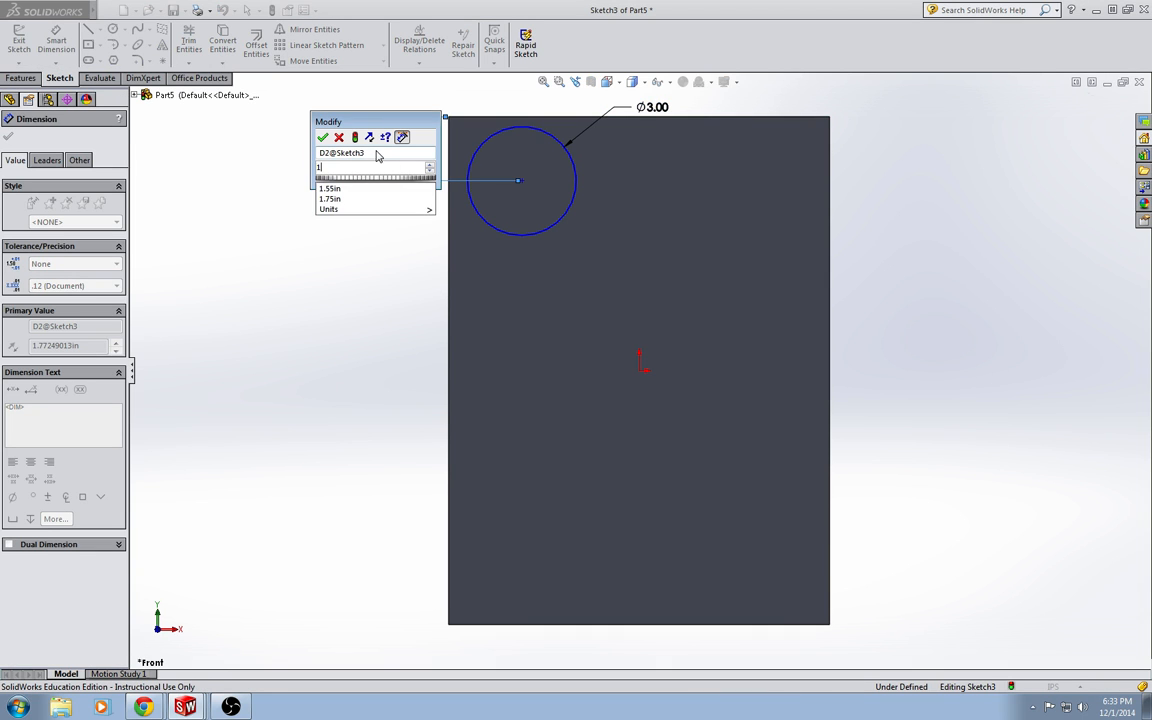
type(".75")
key("Return")
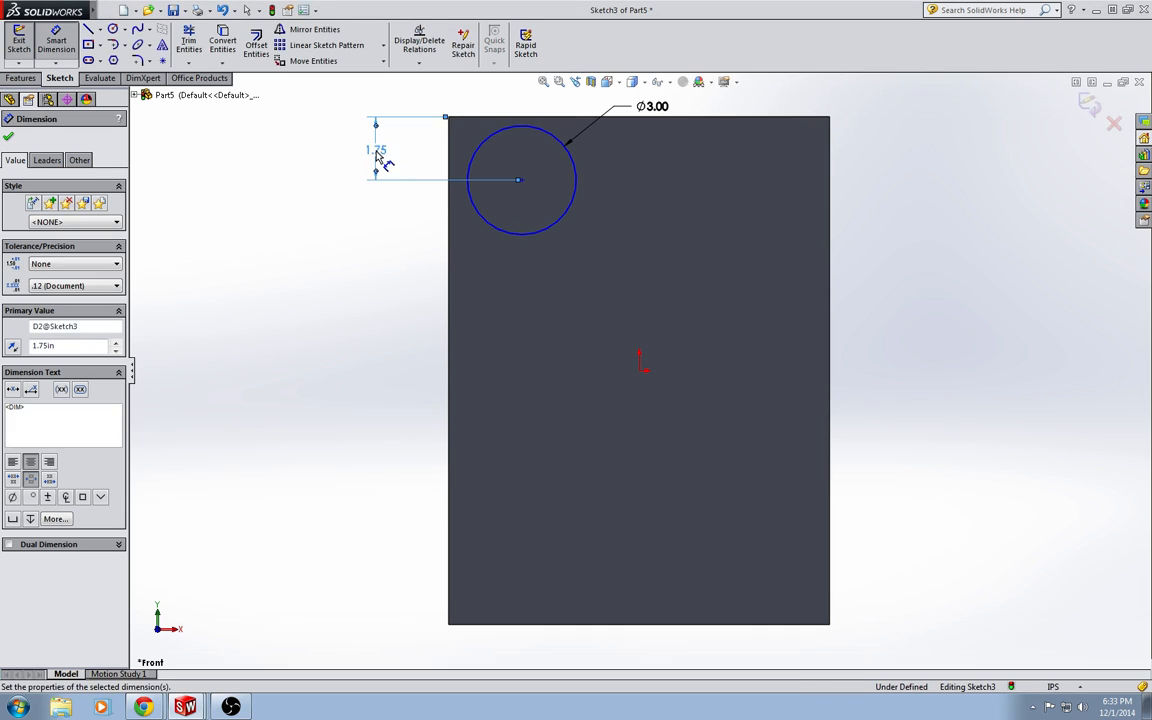
Step: Locate the cut circle's center 1.75 in from the plate's left edge
left_click(491, 146)
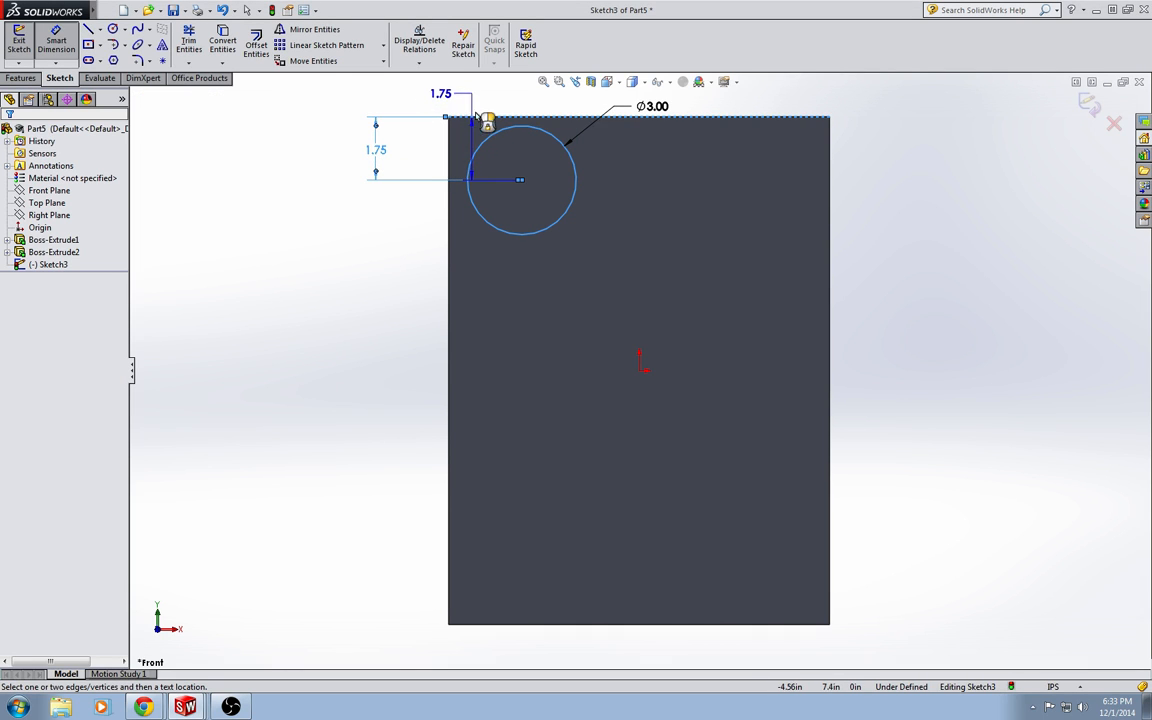
key("Escape")
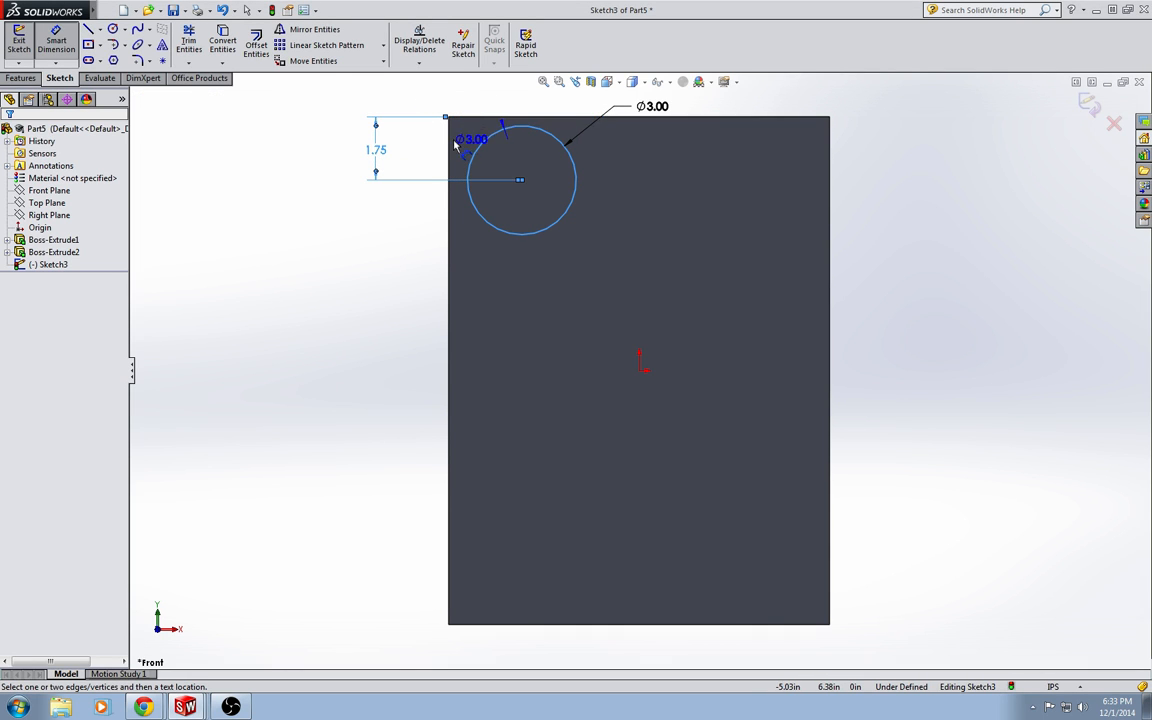
left_click(449, 140)
left_click(478, 98)
type("1.75")
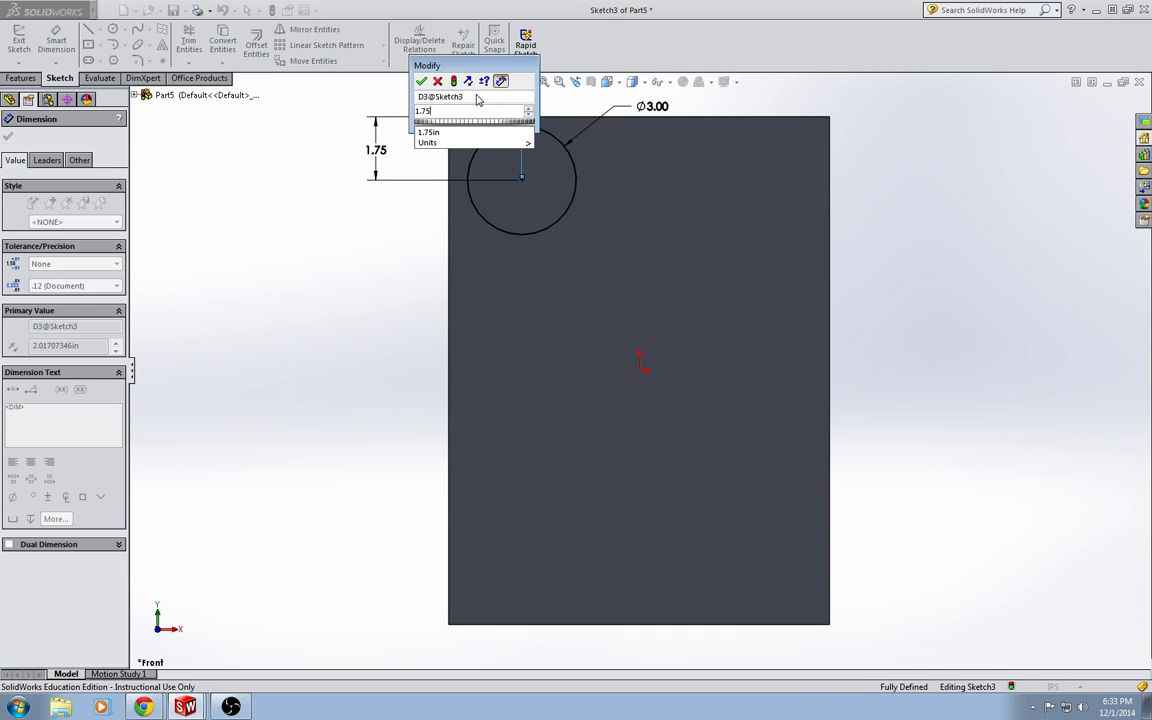
key("Return")
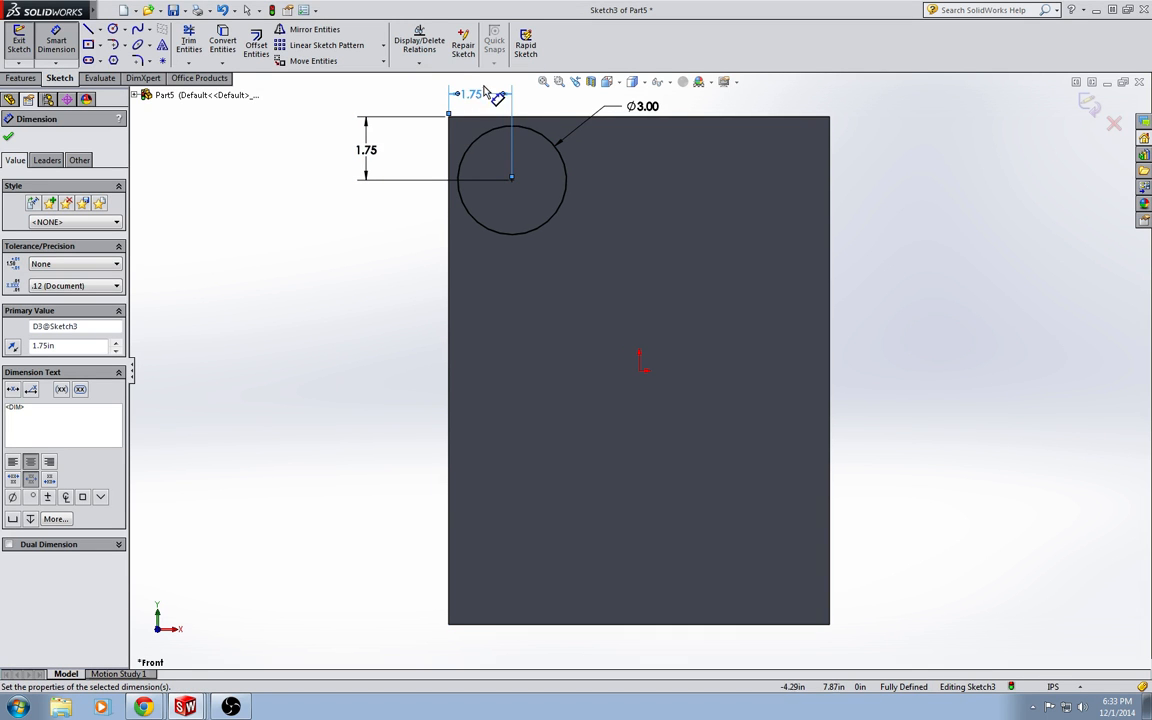
Step: Finish the circle sketch and cut it blind 1.5 in deep with a 10-degree draft
left_click(1092, 104)
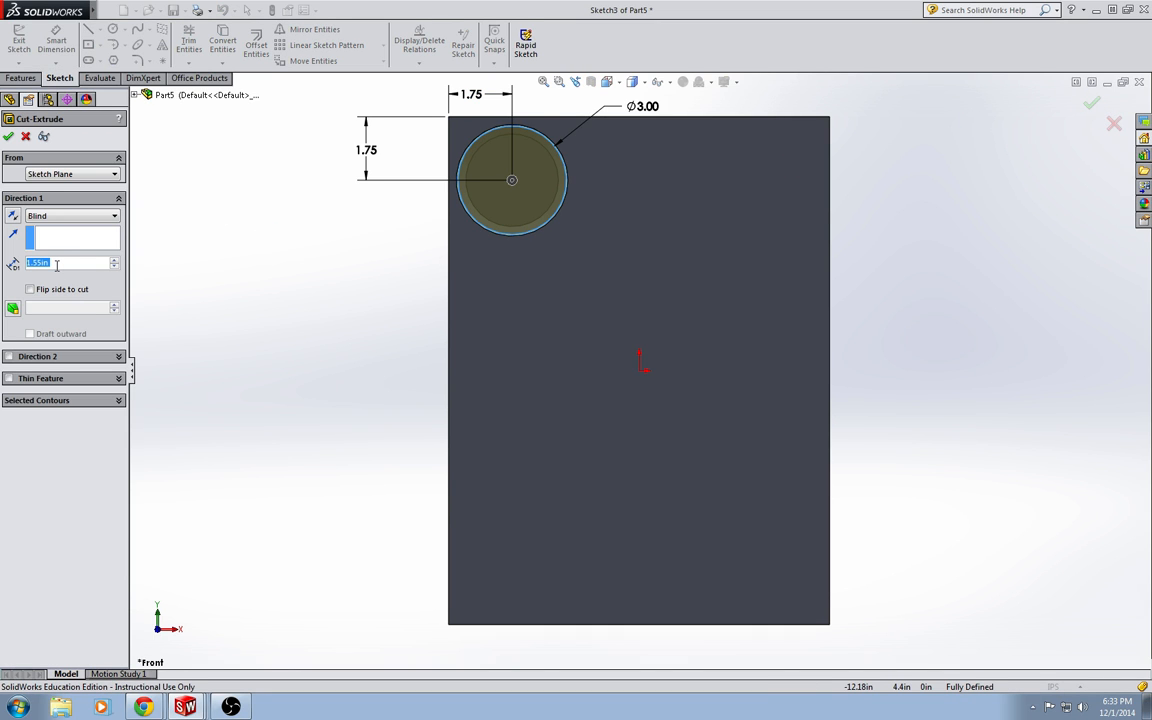
type("1.5")
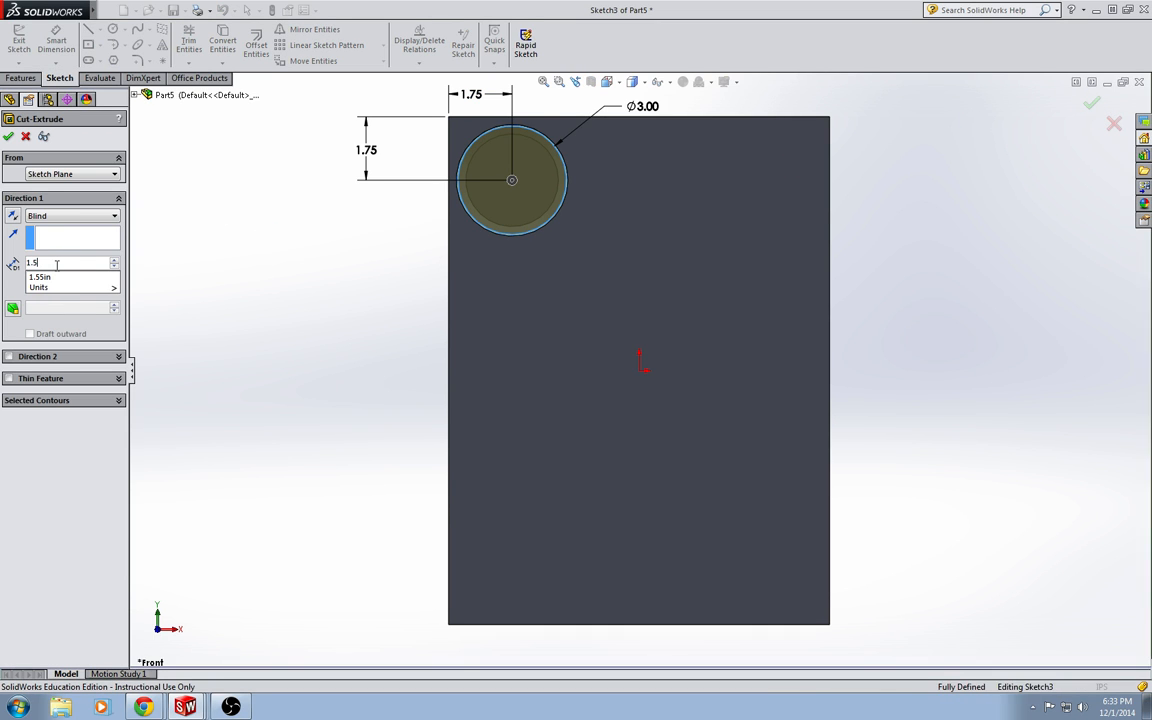
left_click(18, 311)
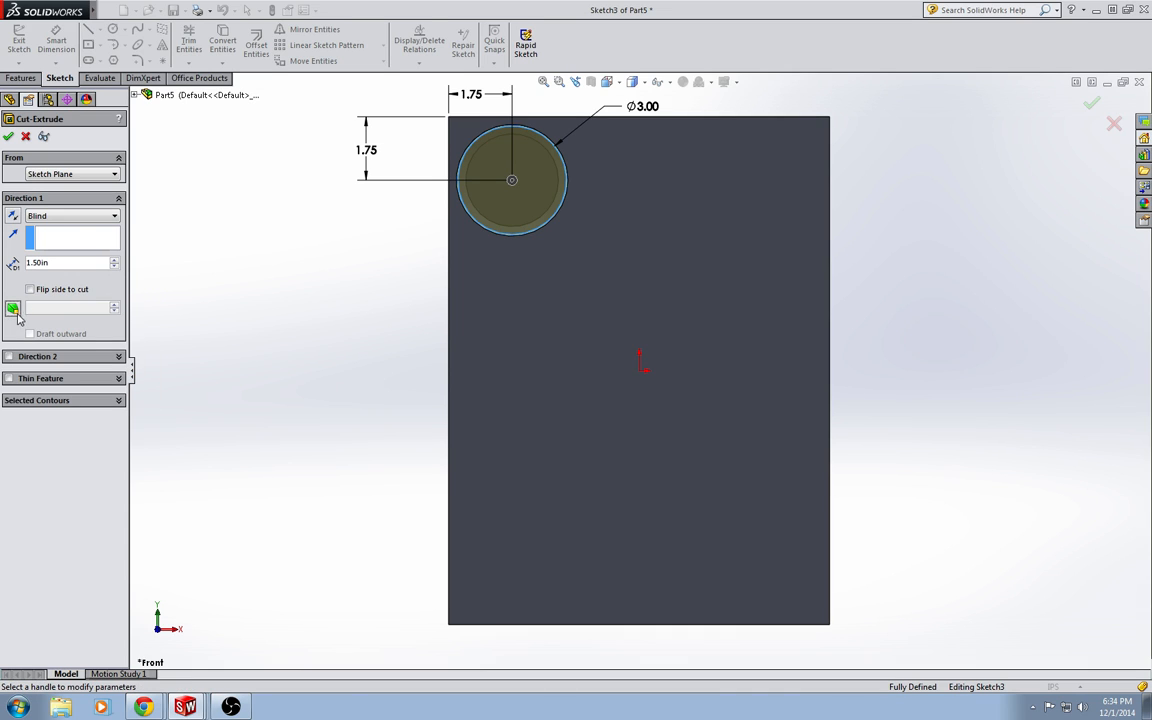
left_click(17, 312)
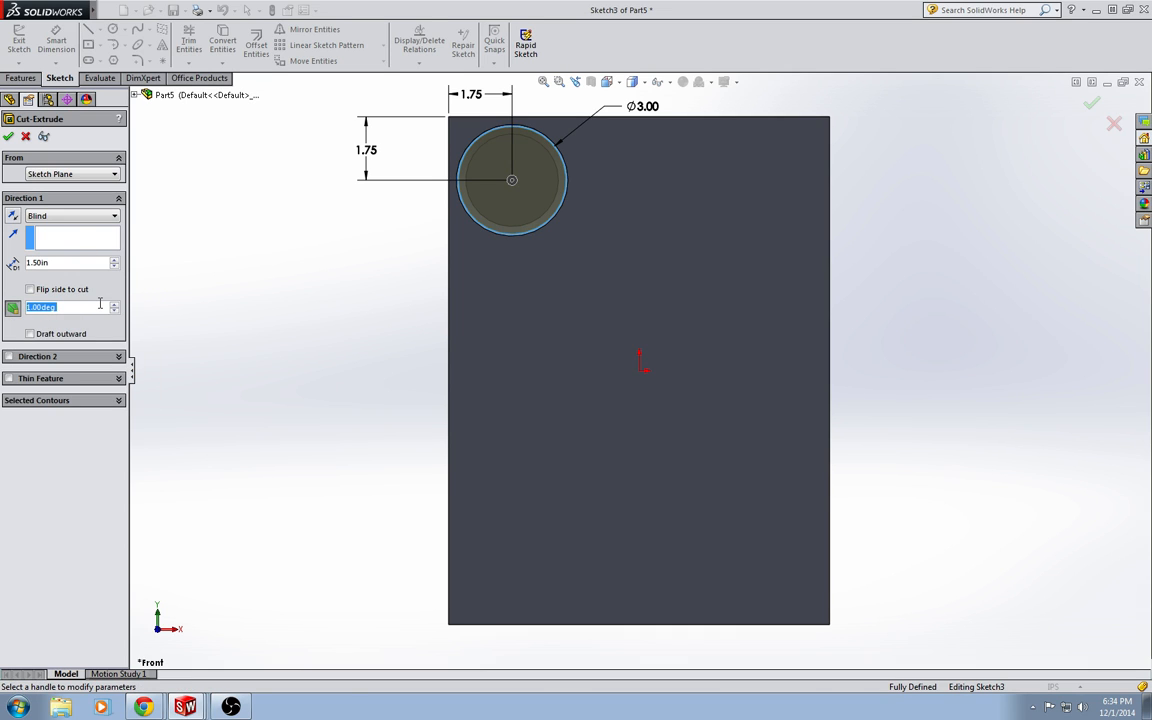
type("10")
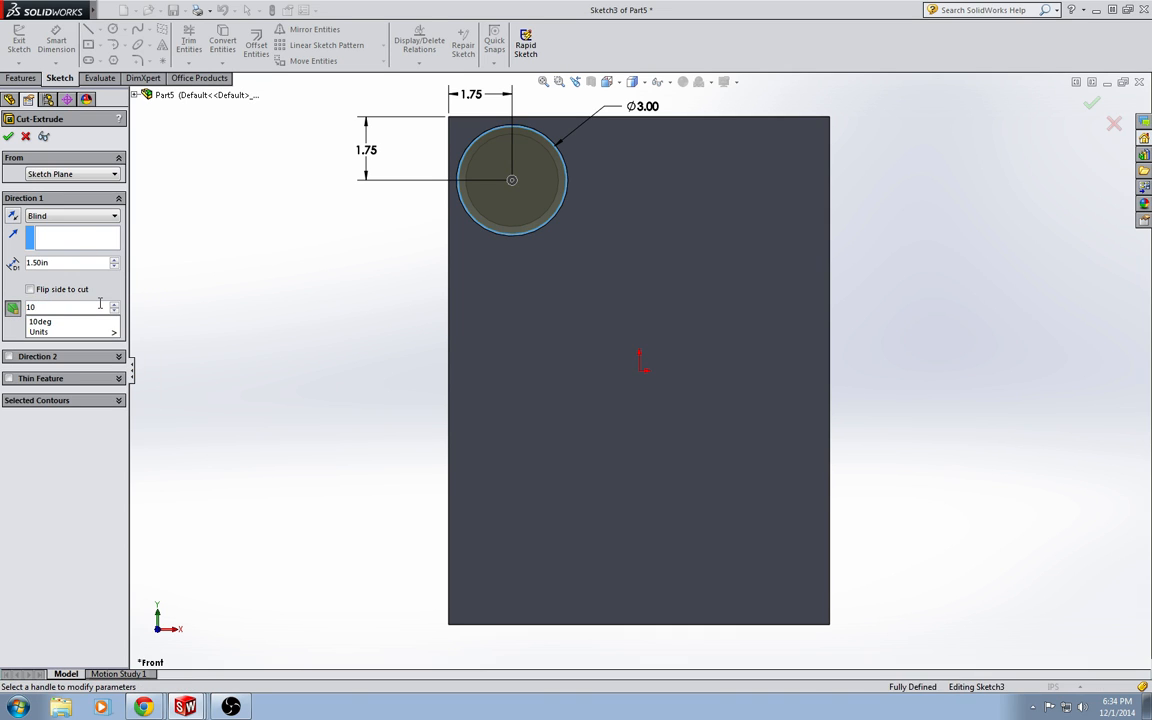
key("Return")
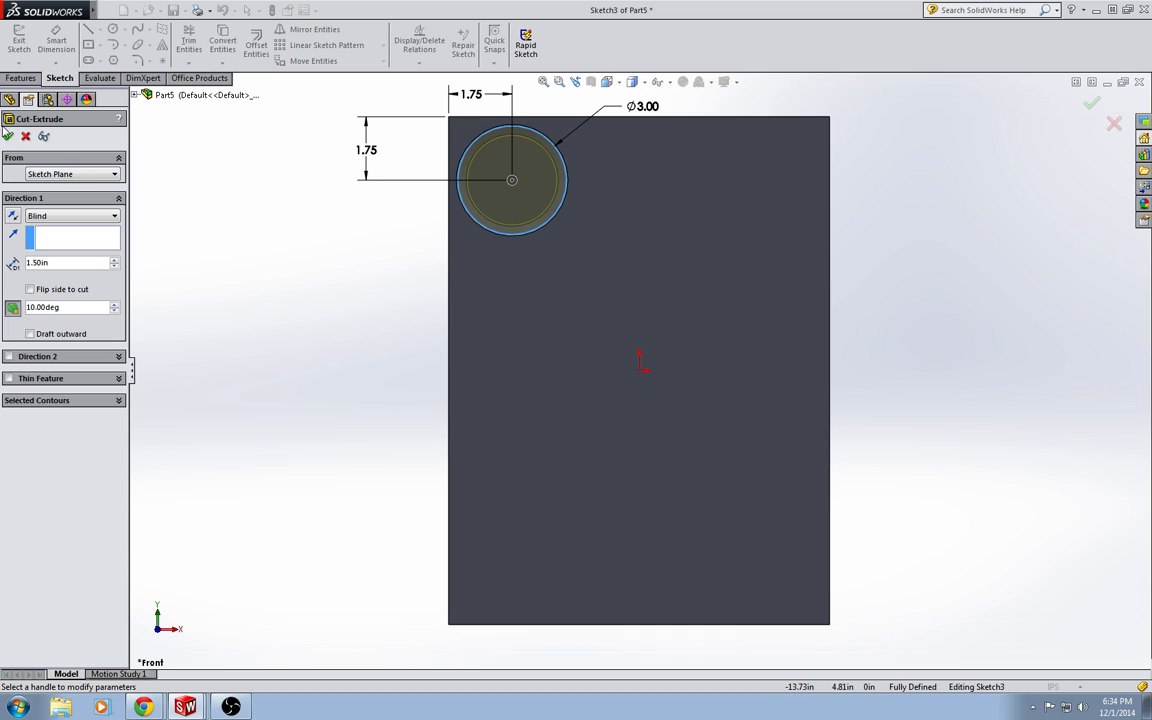
left_click(9, 138)
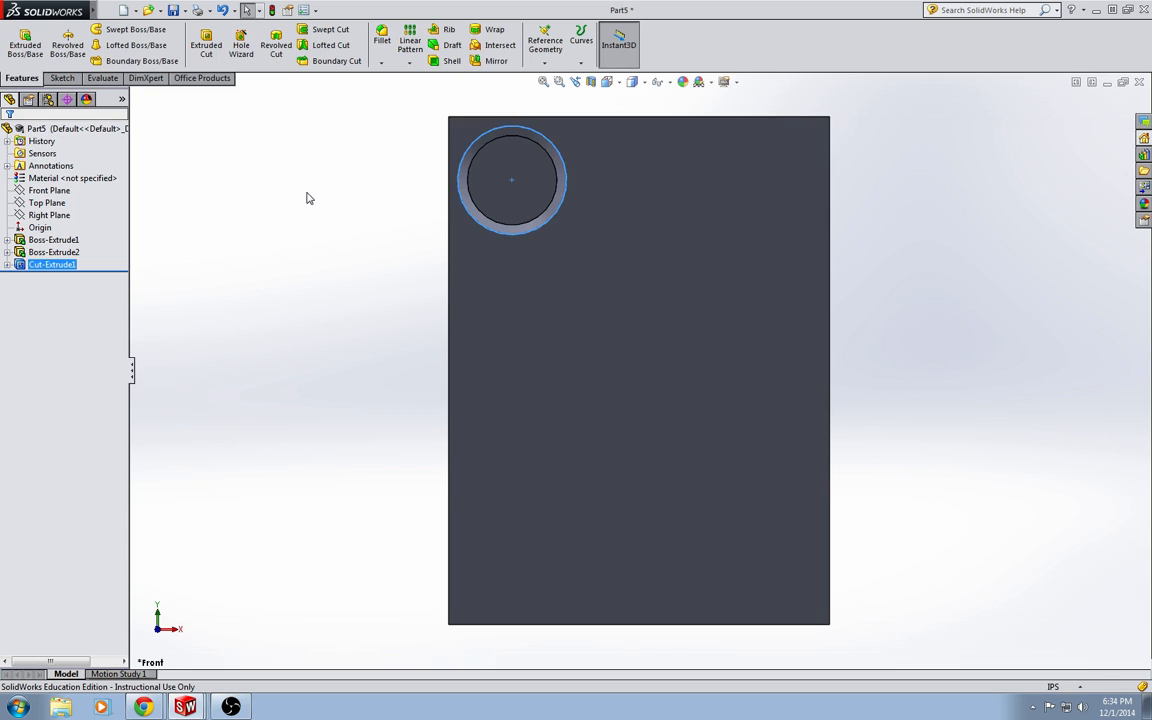
Step: Start a linear pattern of the tapered boss and its cut, directed along the plate's top and left edges
mouse_move(309, 195)
middle_mouse_down()
mouse_move(489, 204)
mouse_move(300, 195)
middle_mouse_up()
left_click(607, 81)
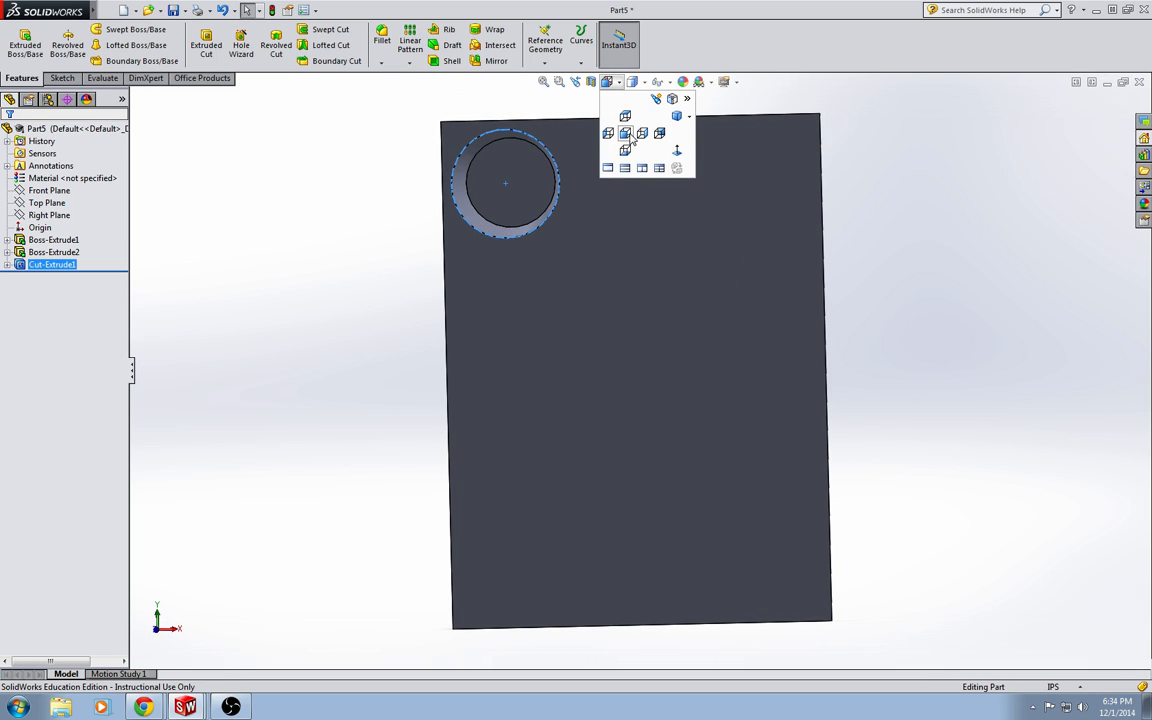
left_click(628, 128)
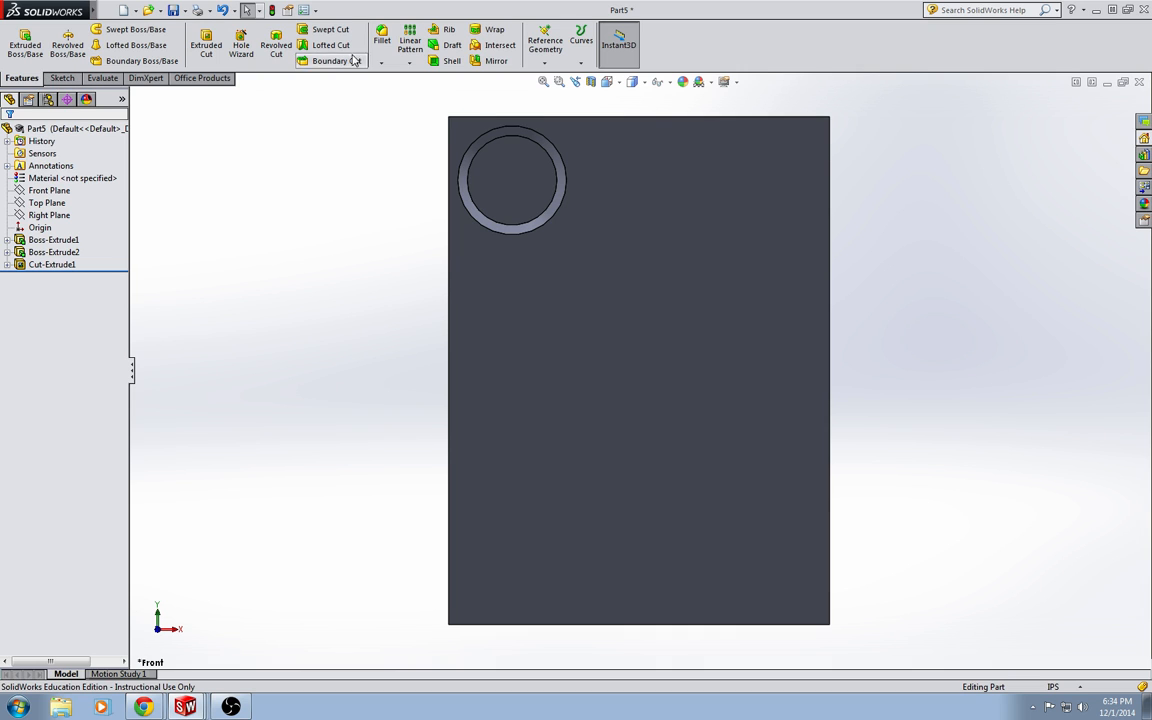
left_click(410, 42)
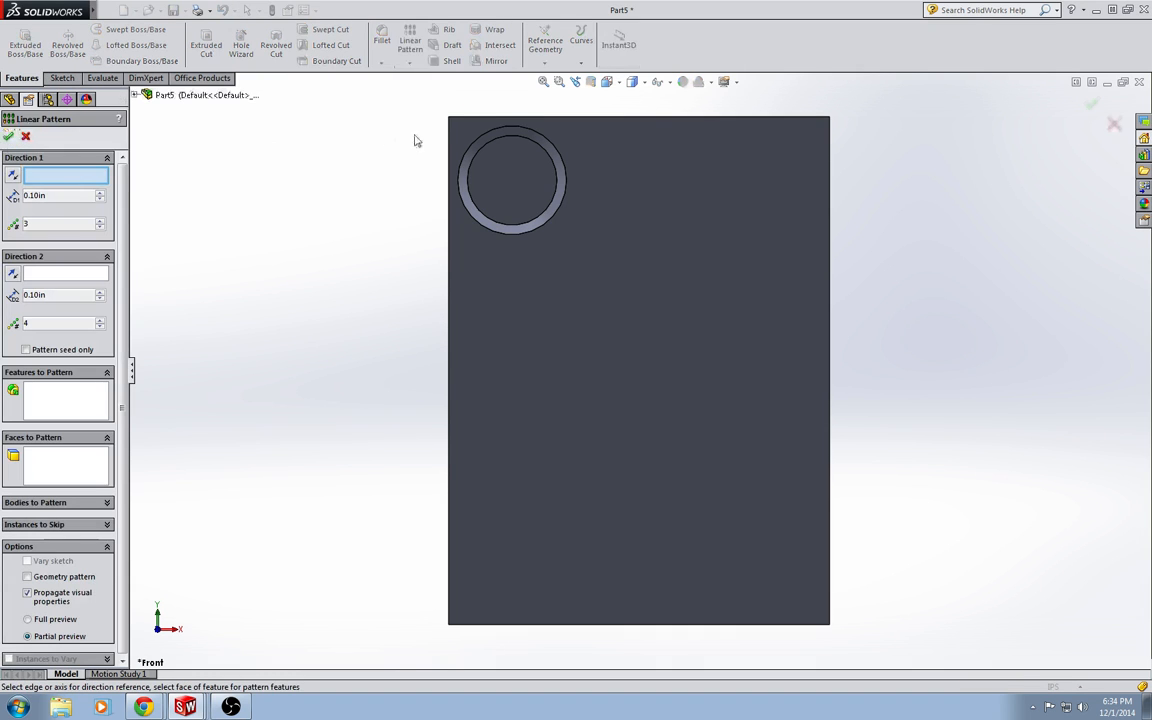
left_click(535, 118)
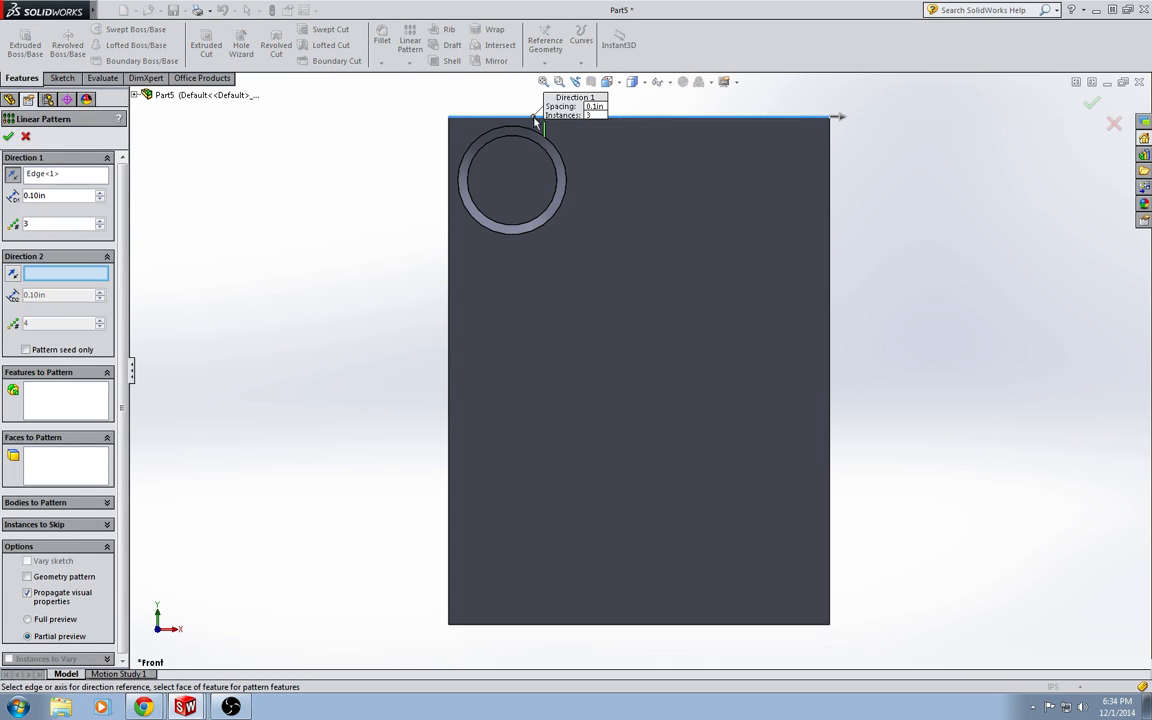
left_click(450, 134)
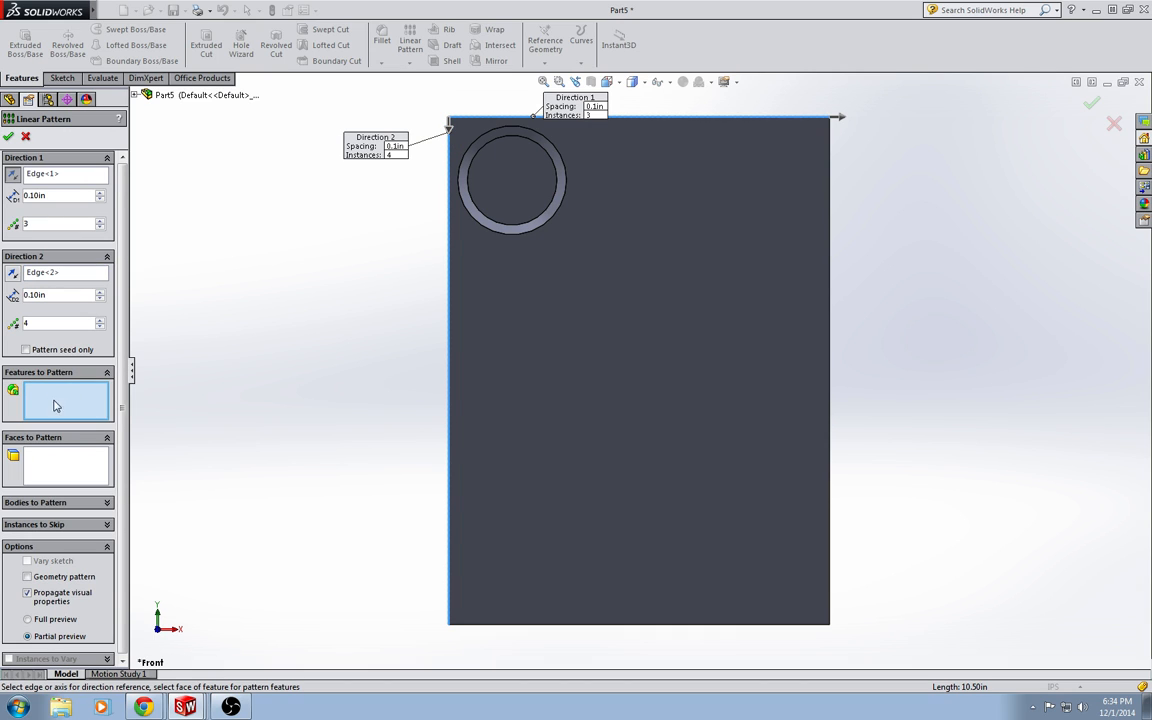
left_click(134, 94)
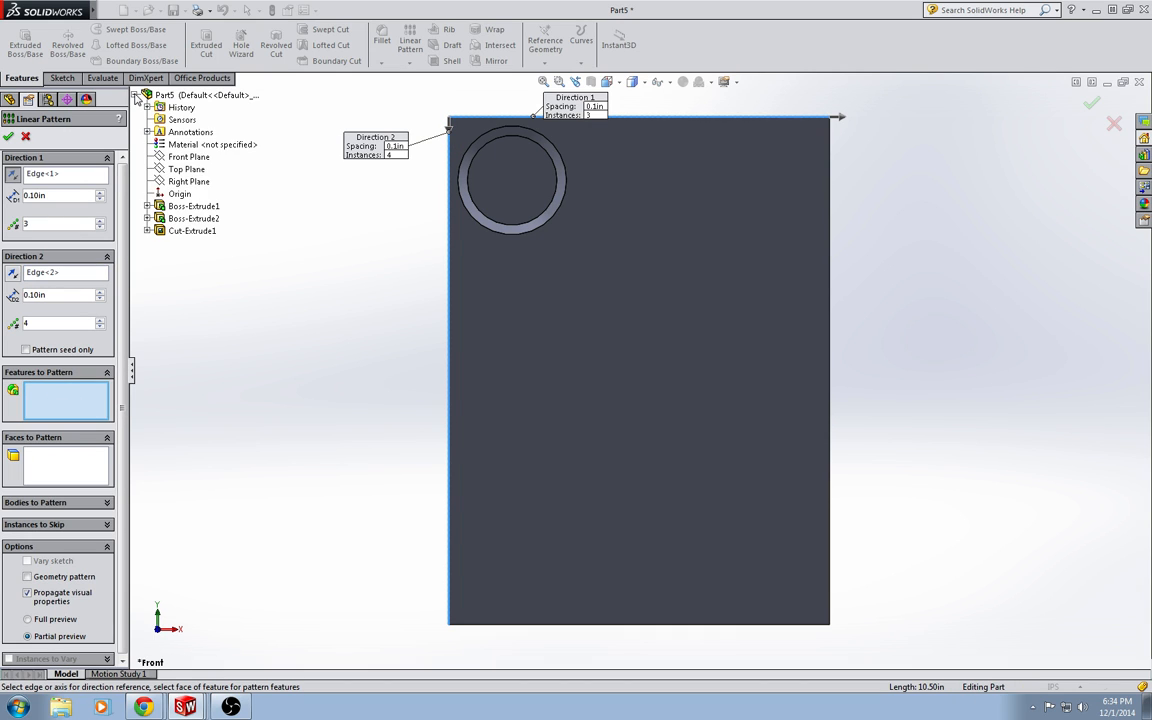
left_click(196, 220)
left_click(196, 231)
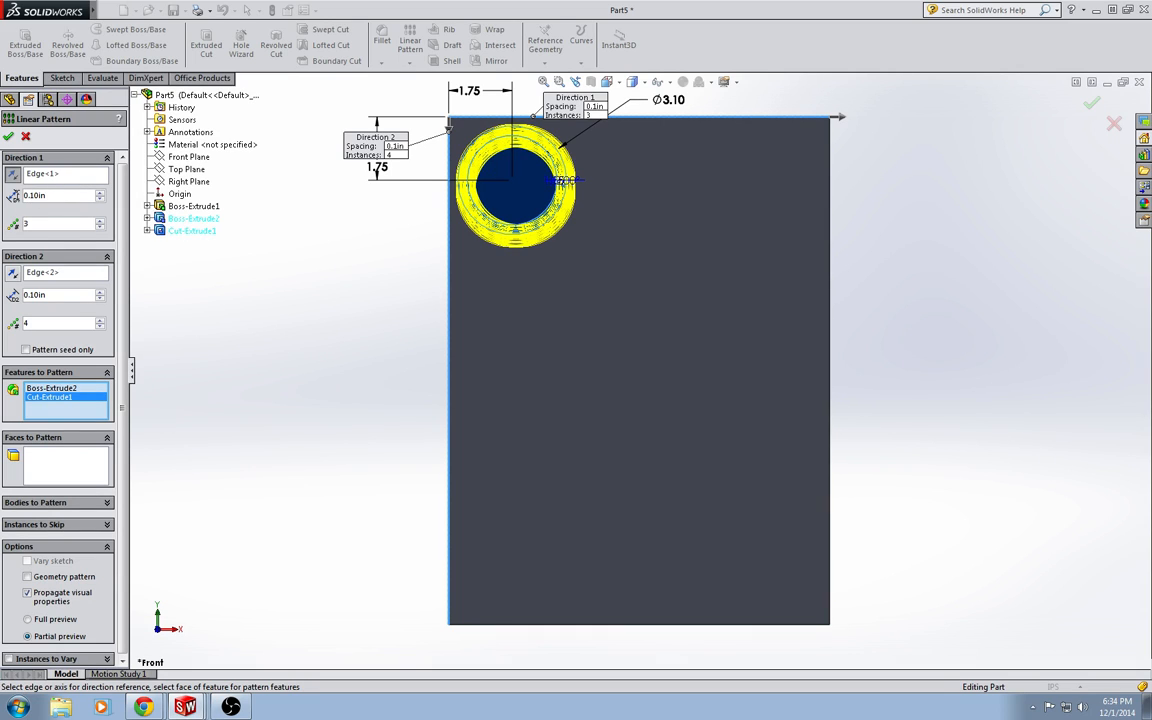
Step: Set the pattern spacing to 3.5 in in both directions and create the 3 by 4 array of cups
left_click_drag(46, 195, 29, 196)
type("3.5")
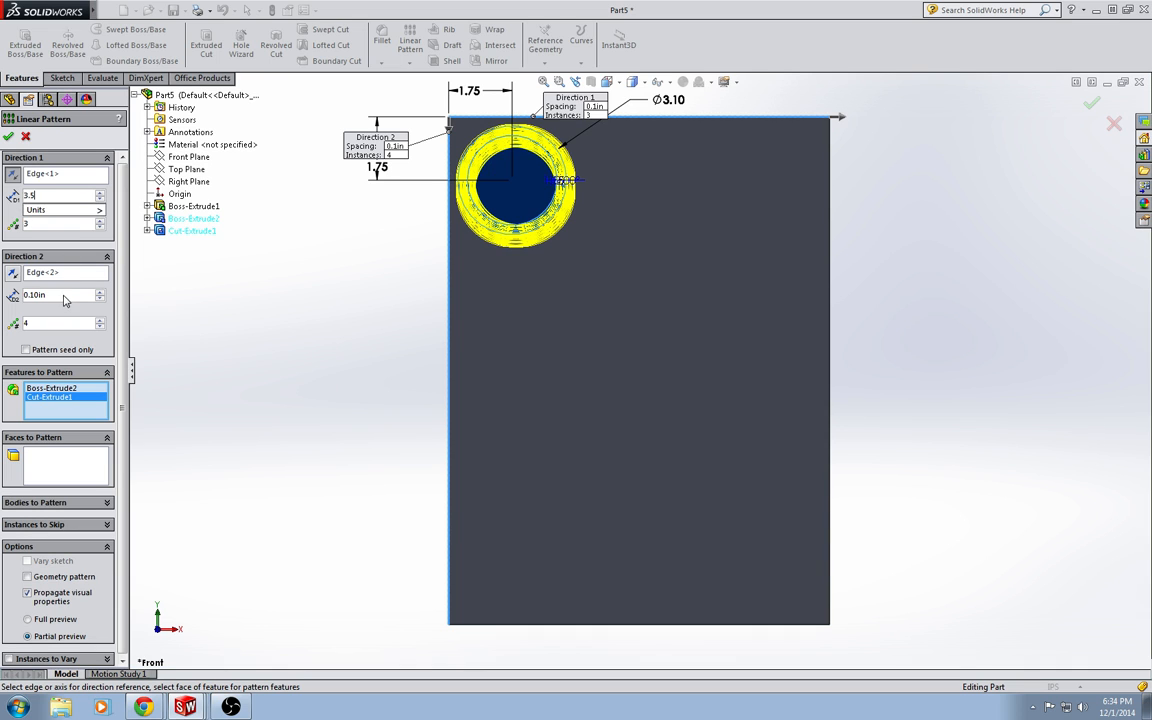
key("Return")
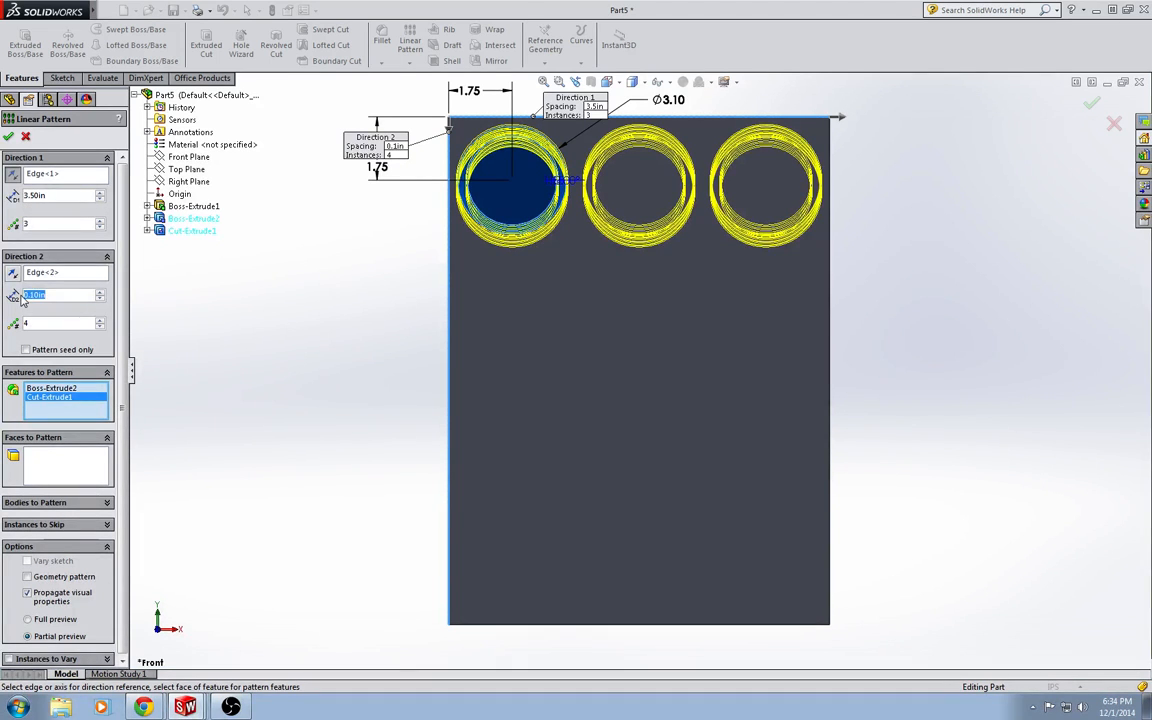
left_click_drag(46, 295, 20, 297)
type("3.5")
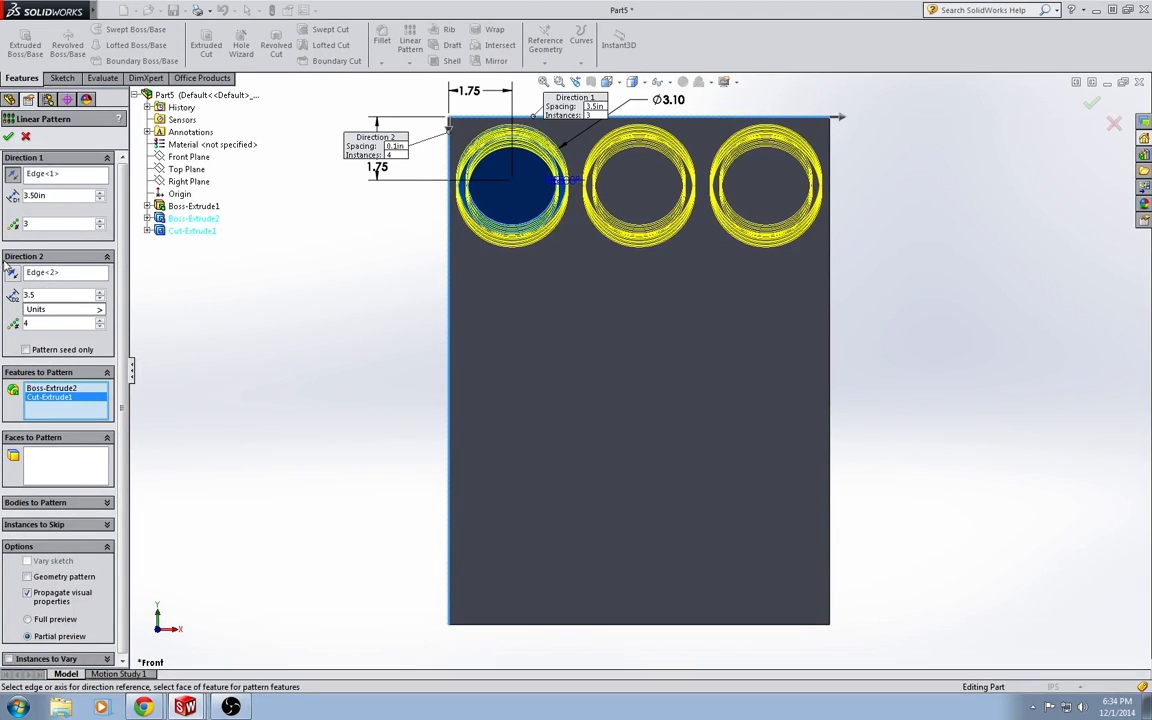
key("Return")
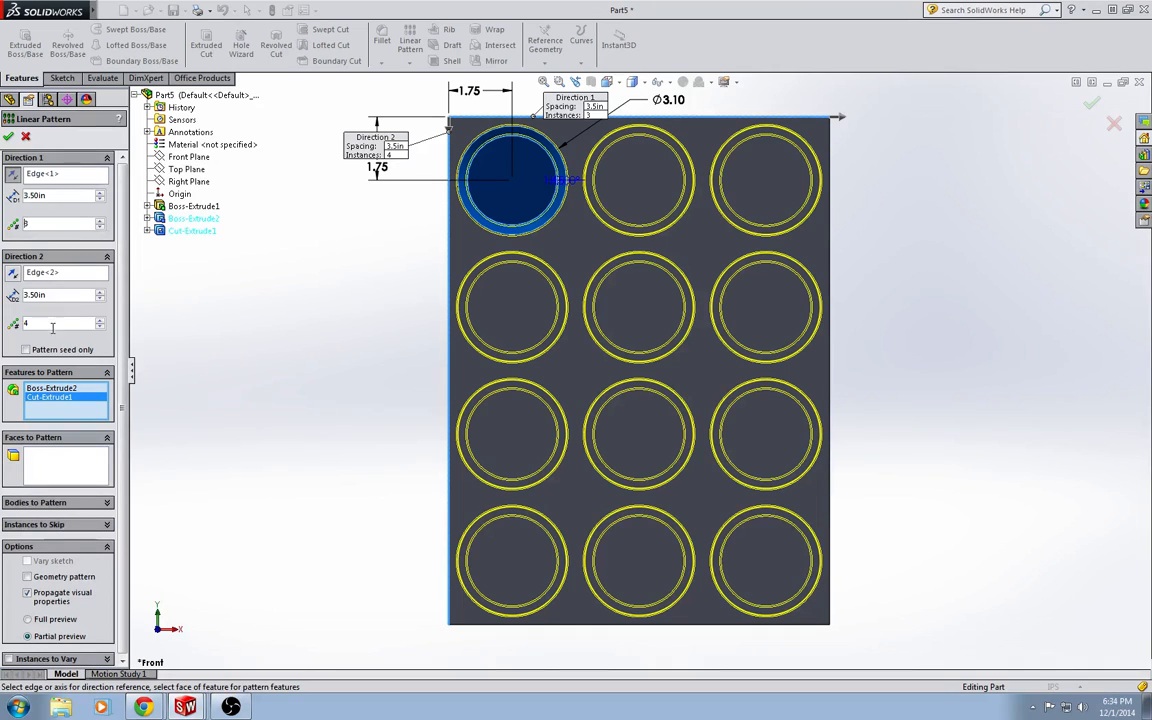
left_click(9, 137)
middle_click_drag(265, 306, 375, 188)
left_click(632, 82)
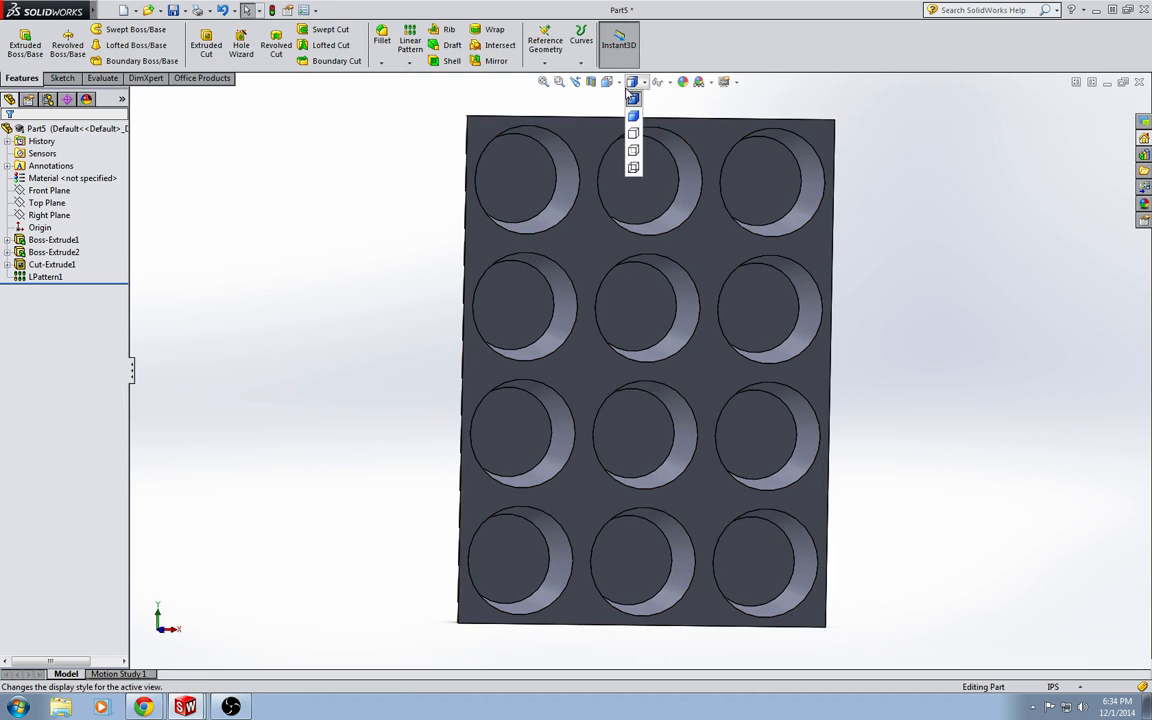
left_click(607, 82)
left_click(632, 133)
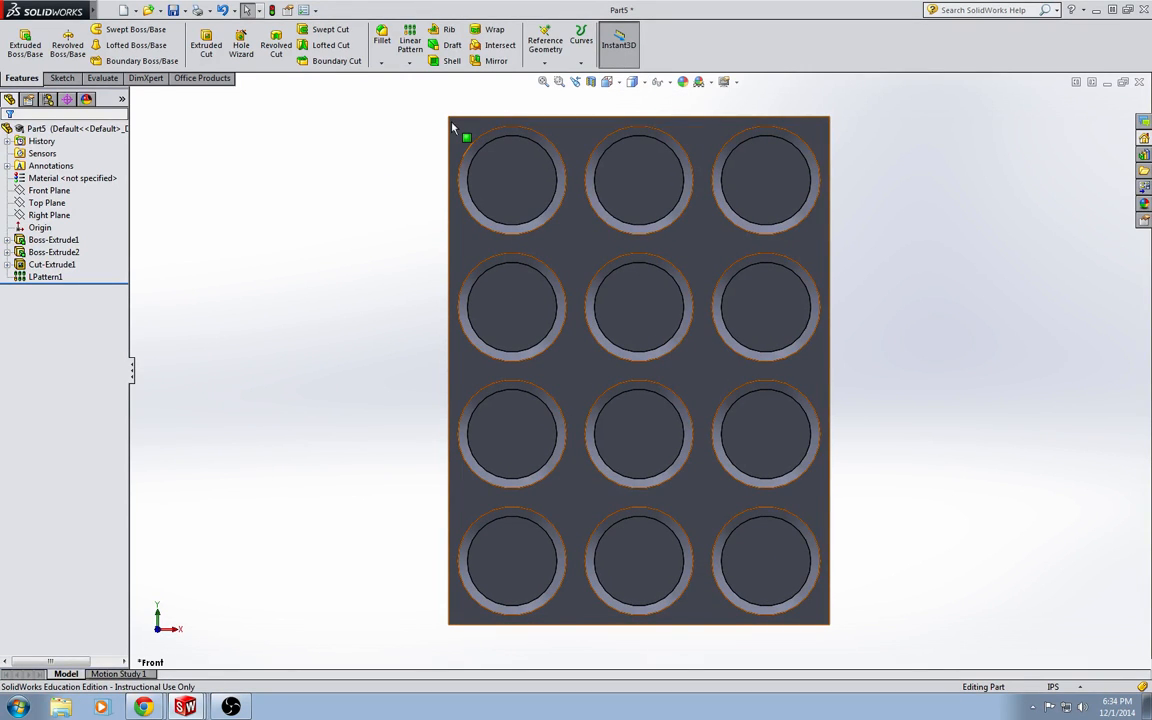
left_click(66, 241)
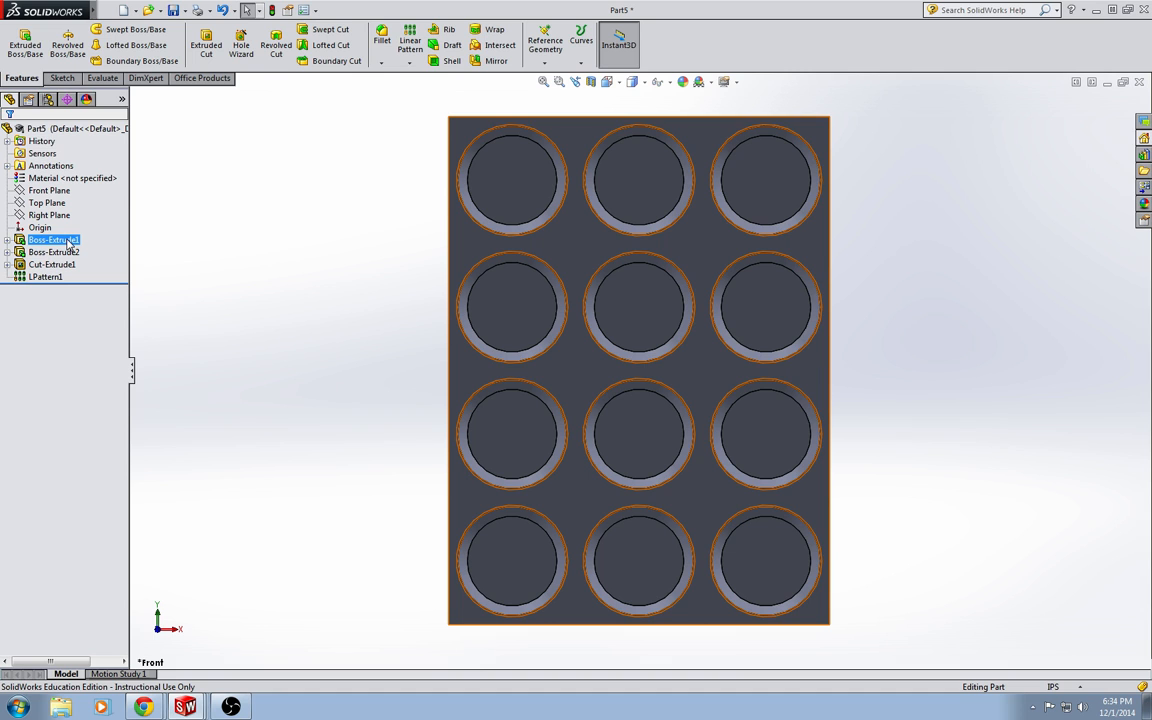
key("Escape")
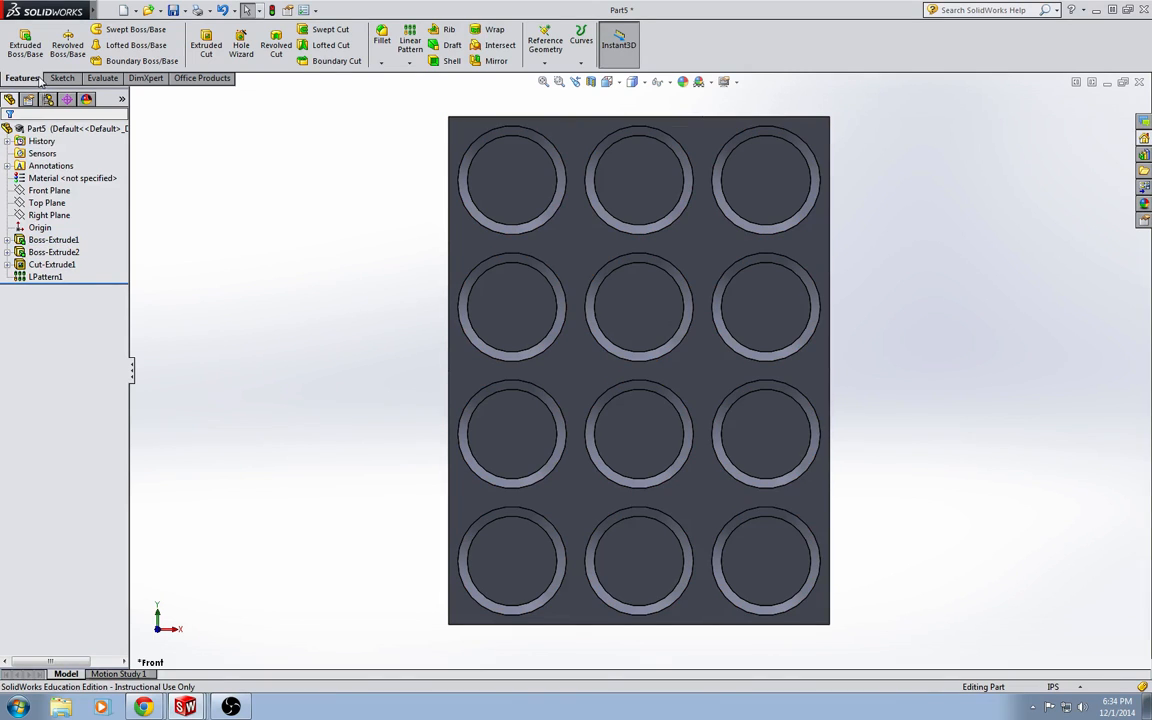
Step: Start a constant-size fillet and select the four short corner edges through the plate's thickness
left_click(388, 44)
middle_click_drag(432, 129, 573, 221)
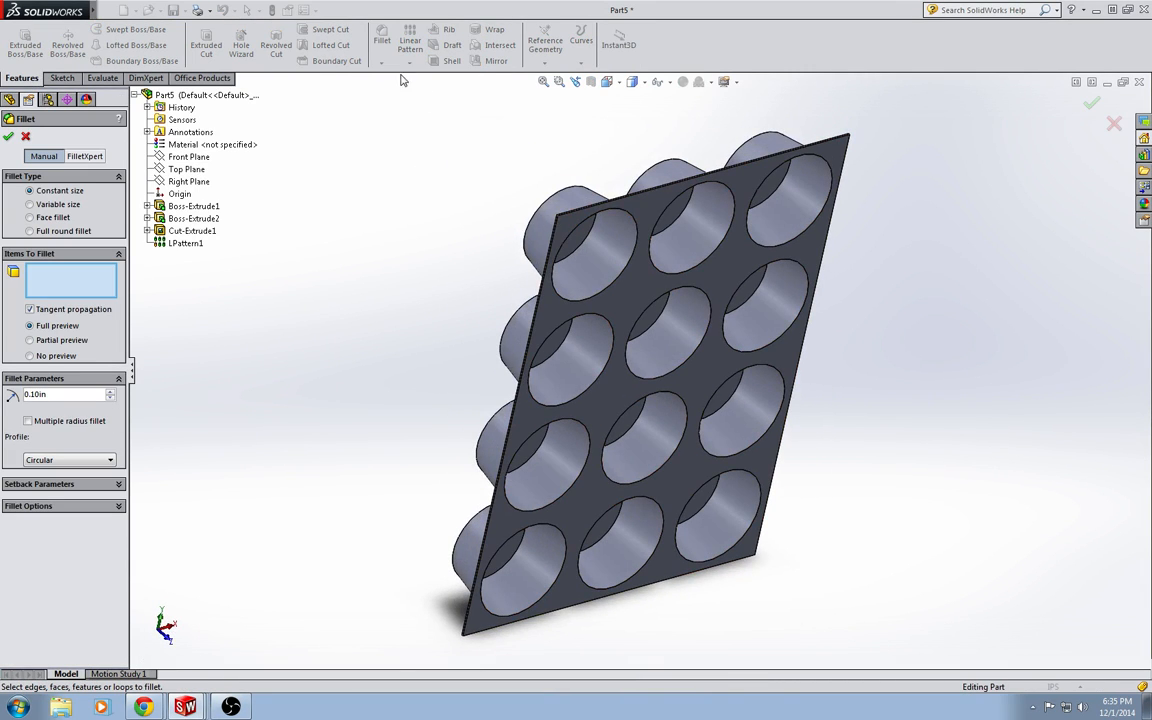
scroll(558, 220, "down", 10)
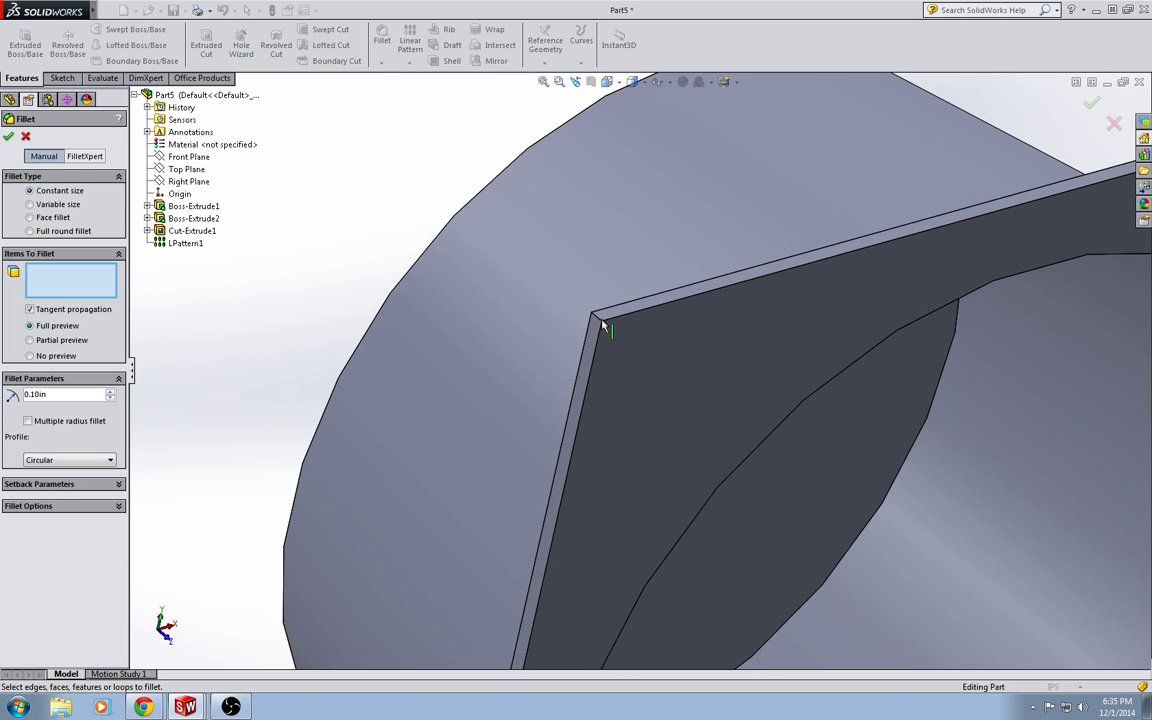
left_click(598, 323)
middle_click_drag(609, 483, 399, 345)
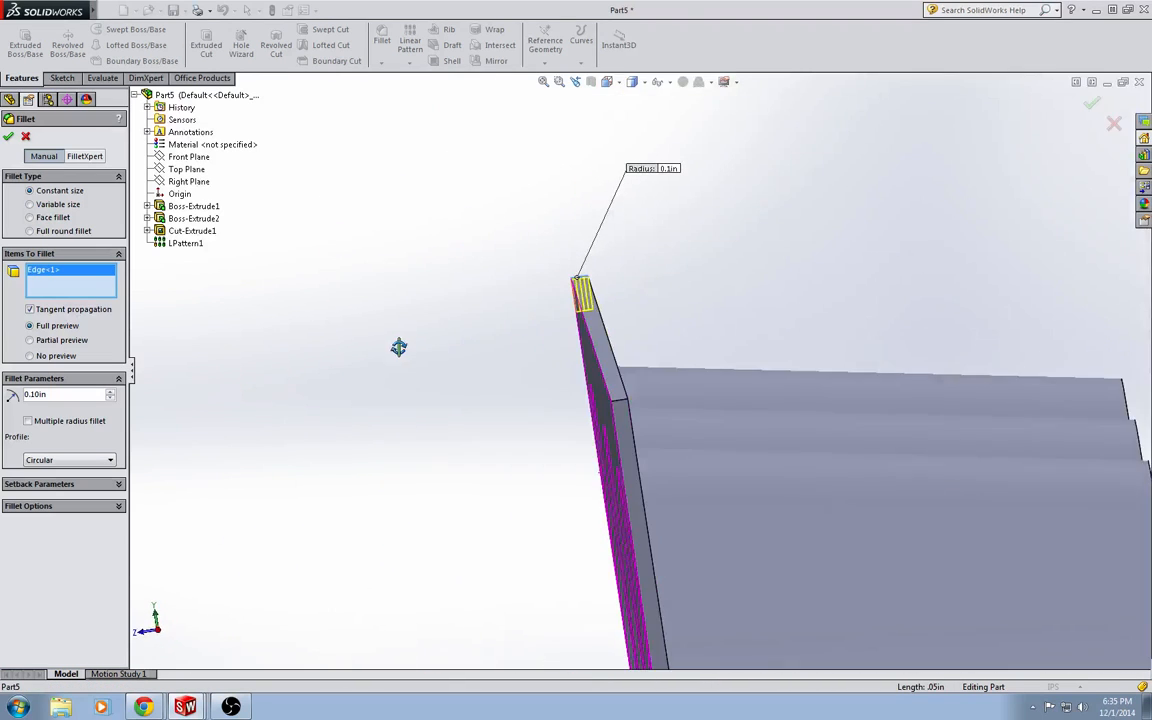
left_click(650, 404)
scroll(668, 488, "down", 10)
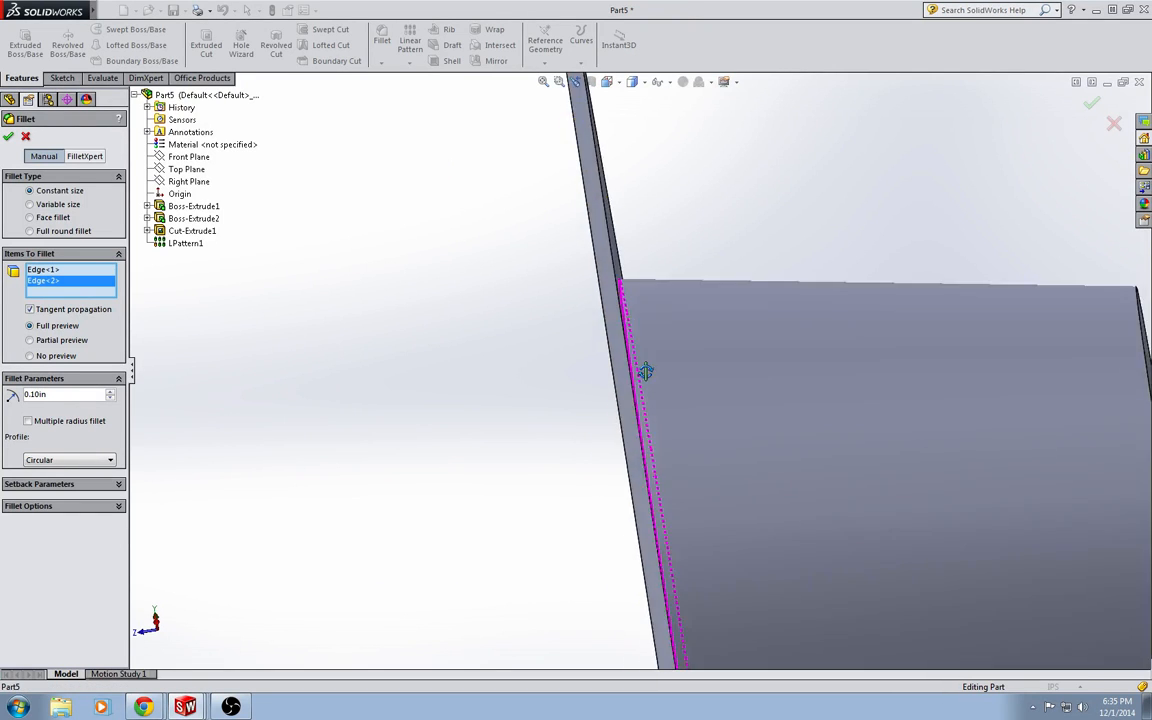
middle_click_drag(643, 157, 640, 237)
scroll(642, 237, "up", 3)
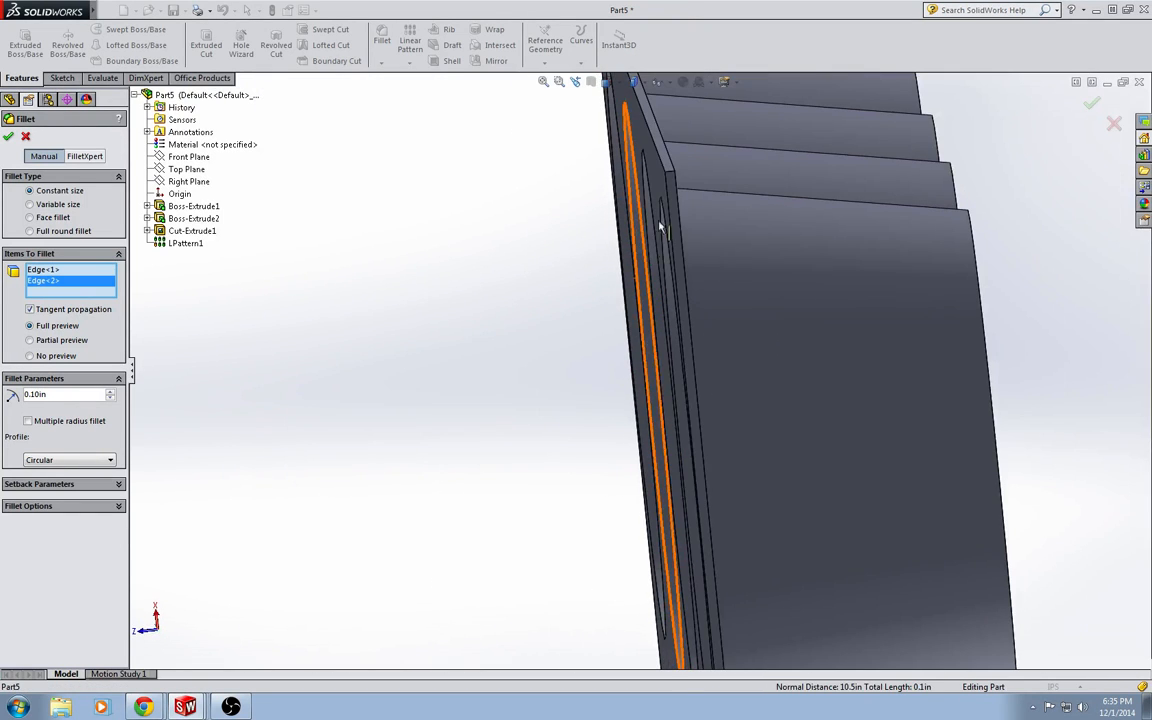
left_click(669, 178)
middle_click_drag(669, 178, 660, 142)
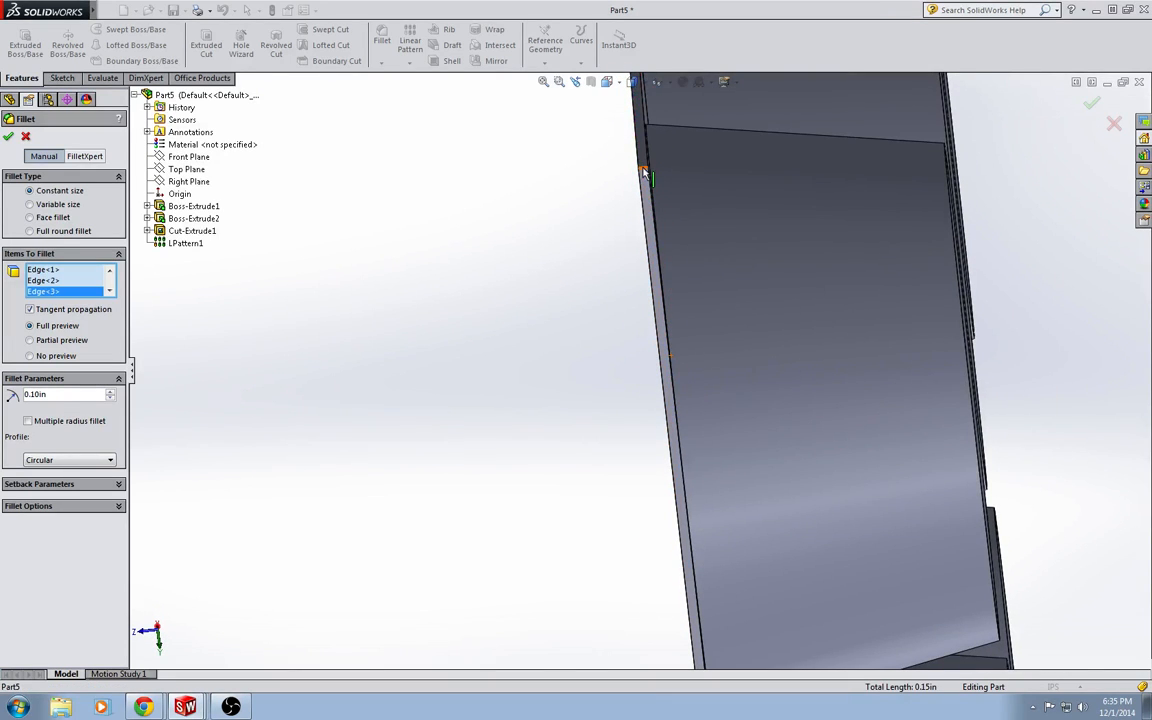
left_click(644, 173)
Step: Set the fillet radius to 1 in and round the plate's four corners, returning to the front view
left_click(631, 82)
left_click(627, 134)
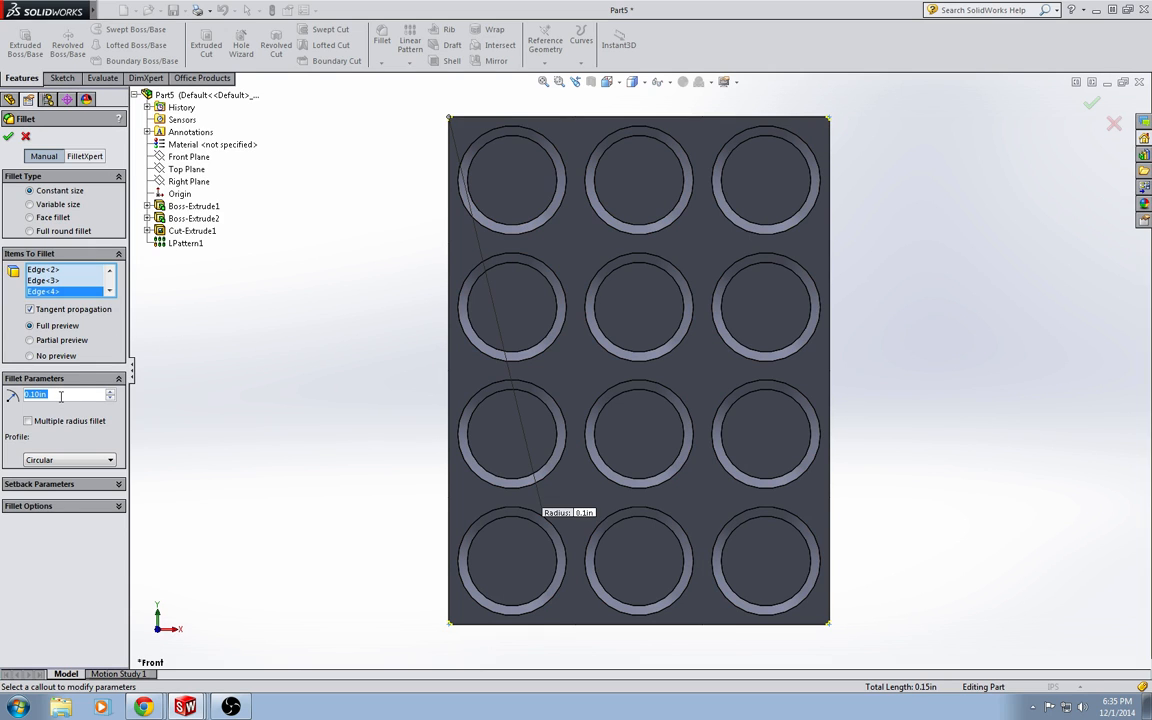
type("1")
key("Return")
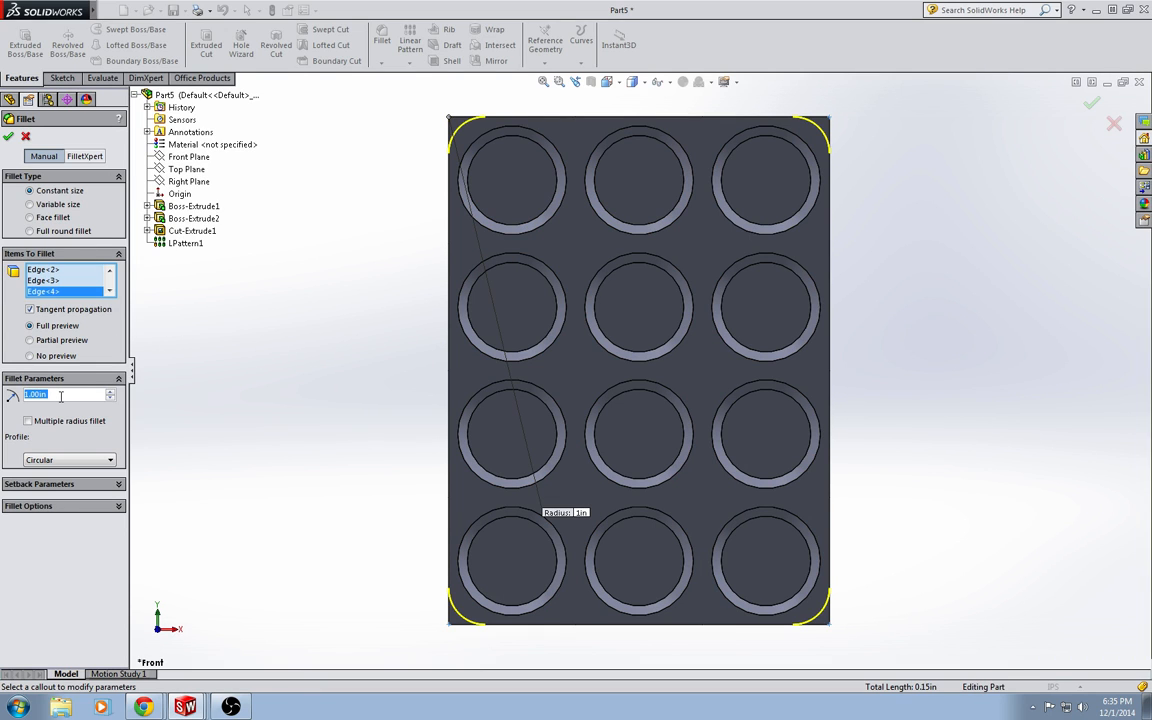
key("Return")
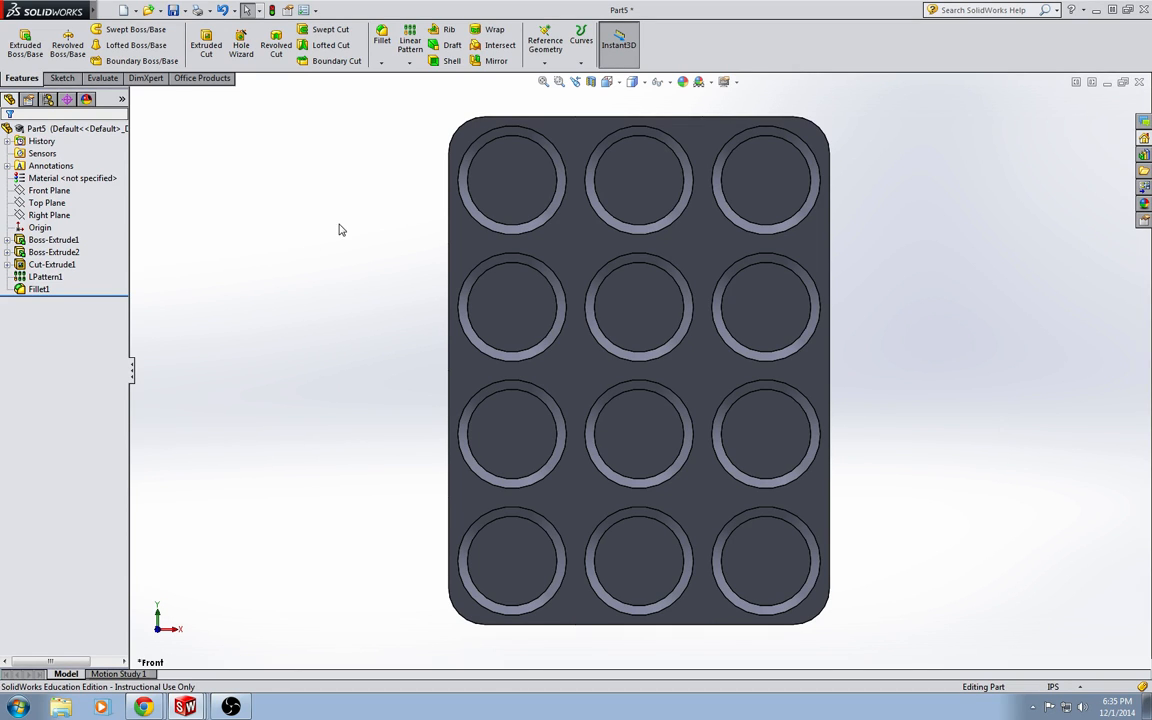
Step: Select the plate's front face together with the inner walls and bottoms of all cups except the lower-left one
left_click(484, 246)
left_click(484, 212, "ctrl")
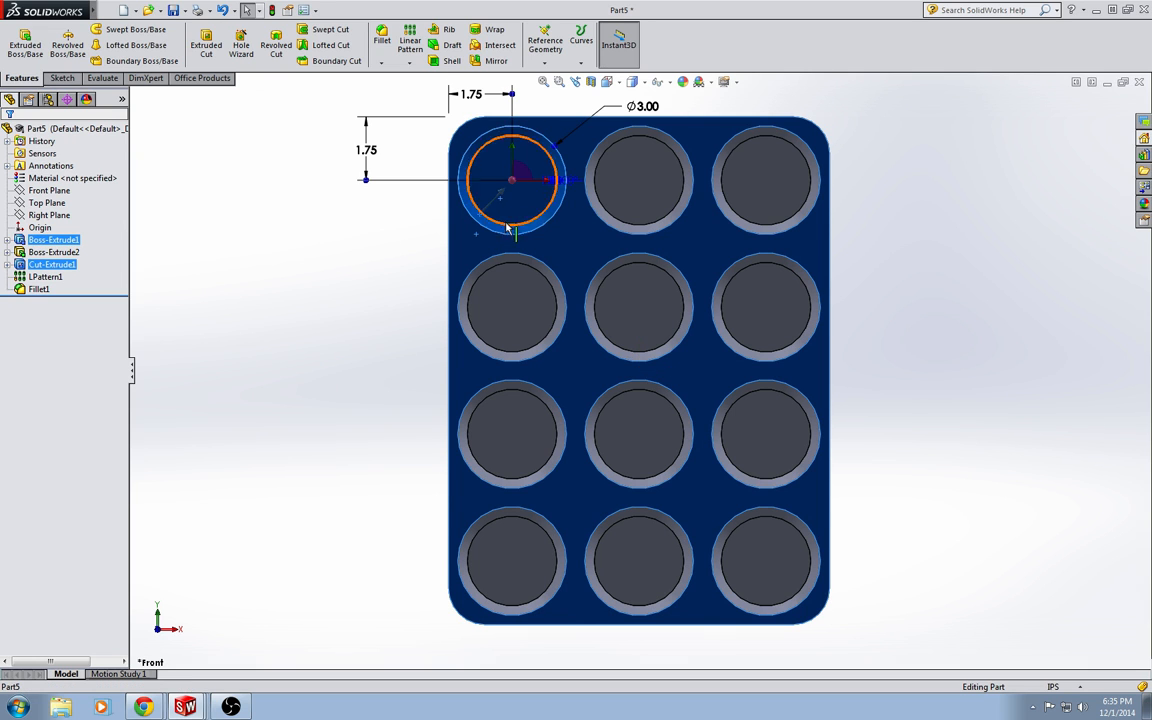
left_click(640, 186, "ctrl")
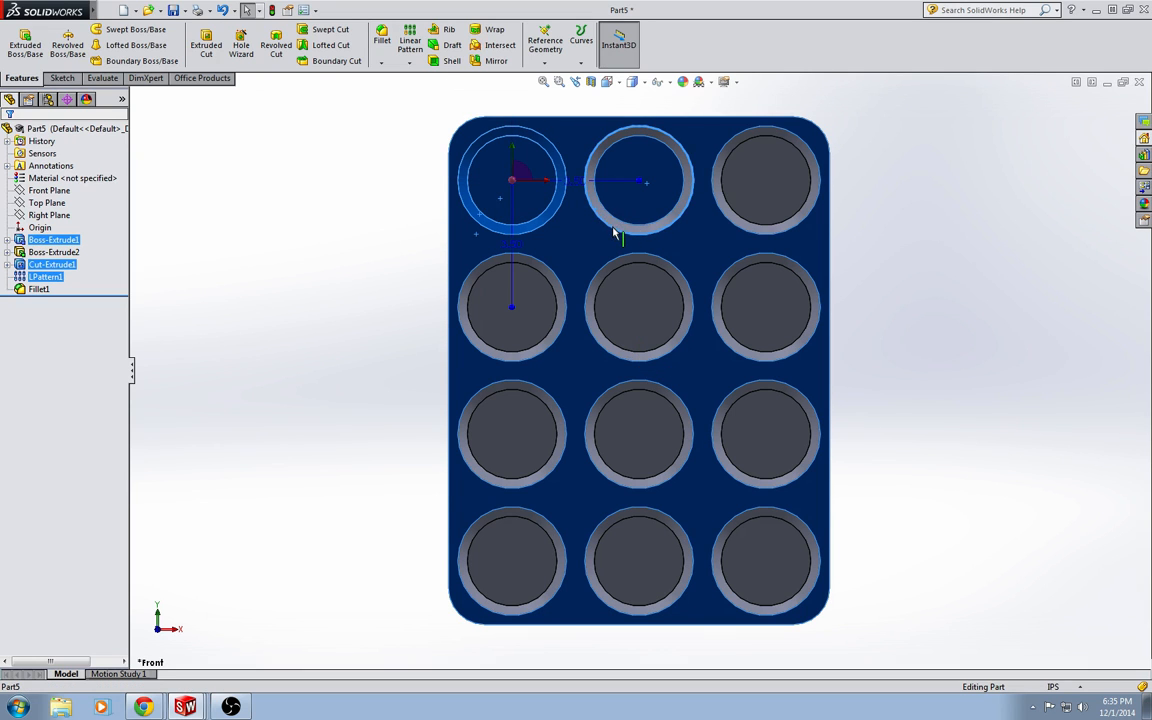
left_click(727, 212, "ctrl")
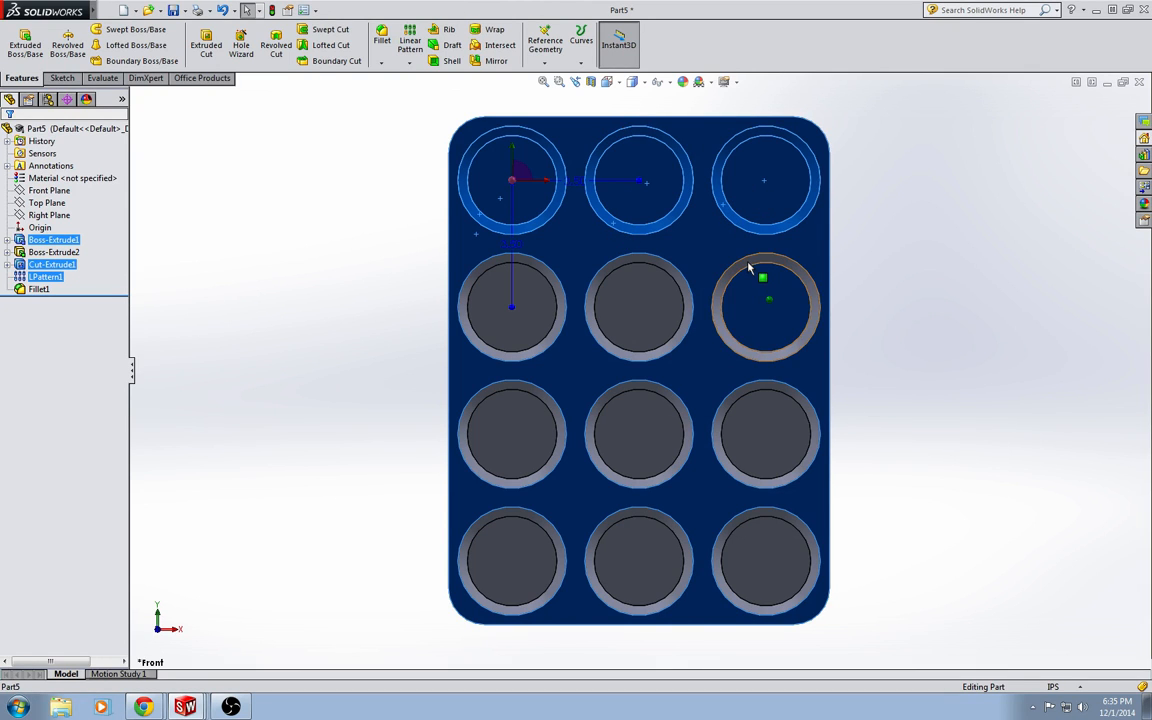
left_click(753, 267, "ctrl")
left_click(648, 264, "ctrl")
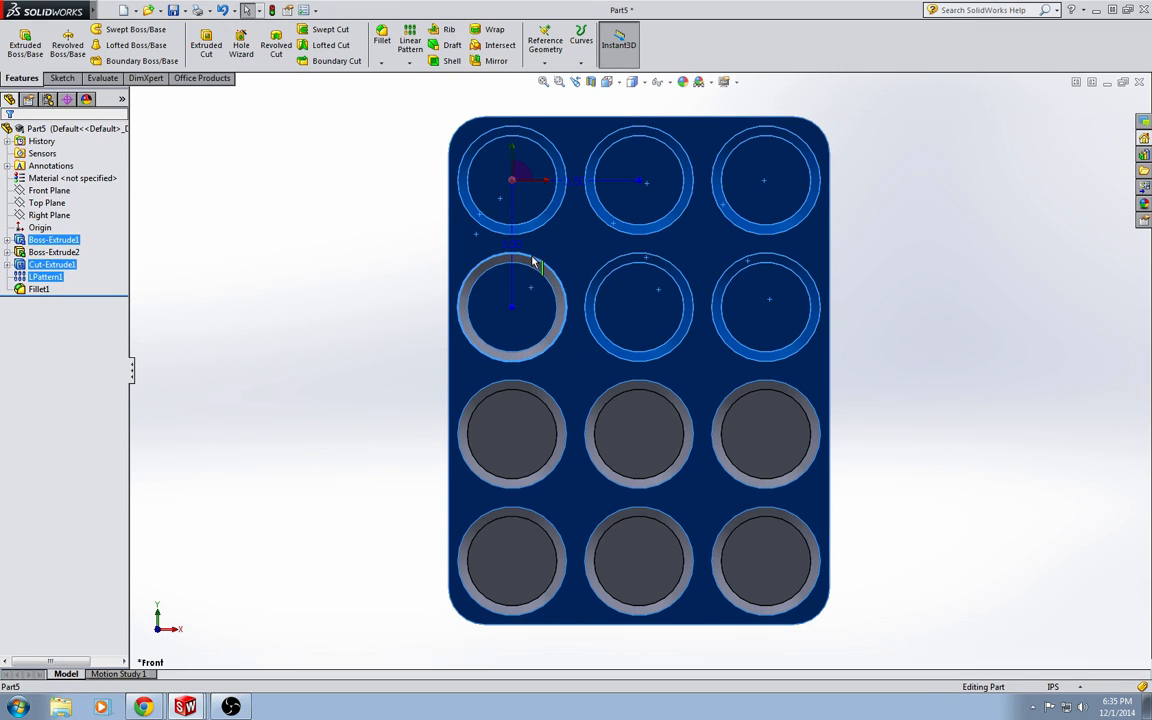
left_click(538, 267, "ctrl")
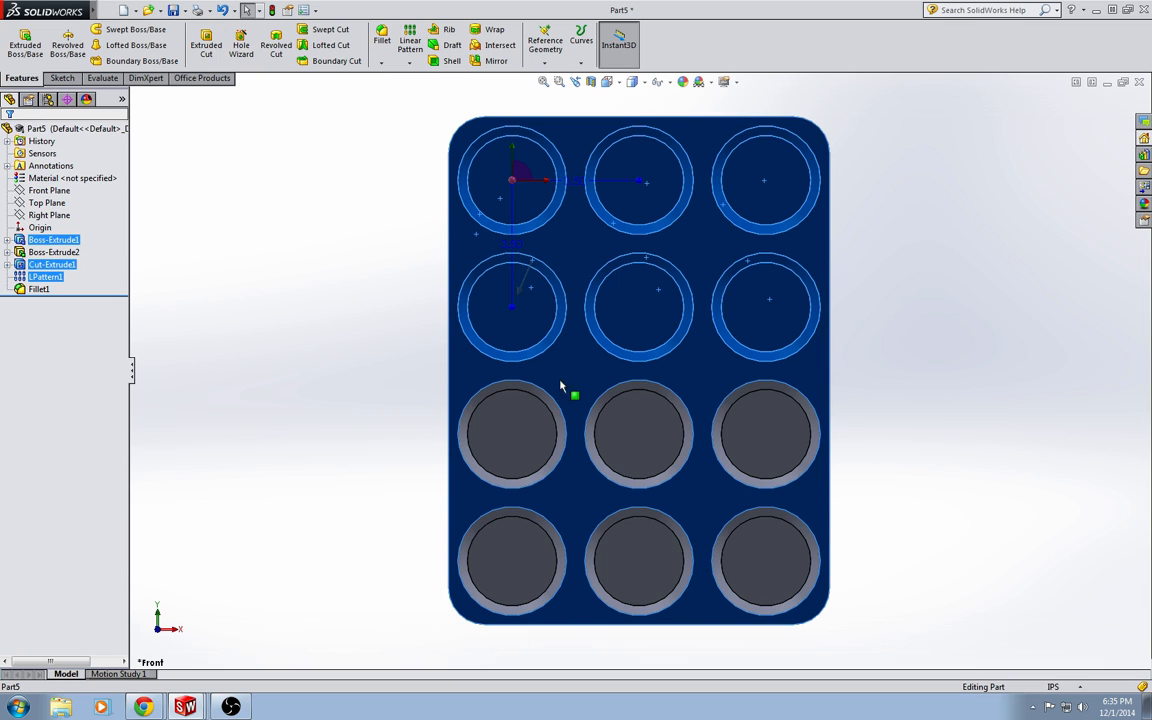
left_click(548, 406, "ctrl")
left_click(630, 408, "ctrl")
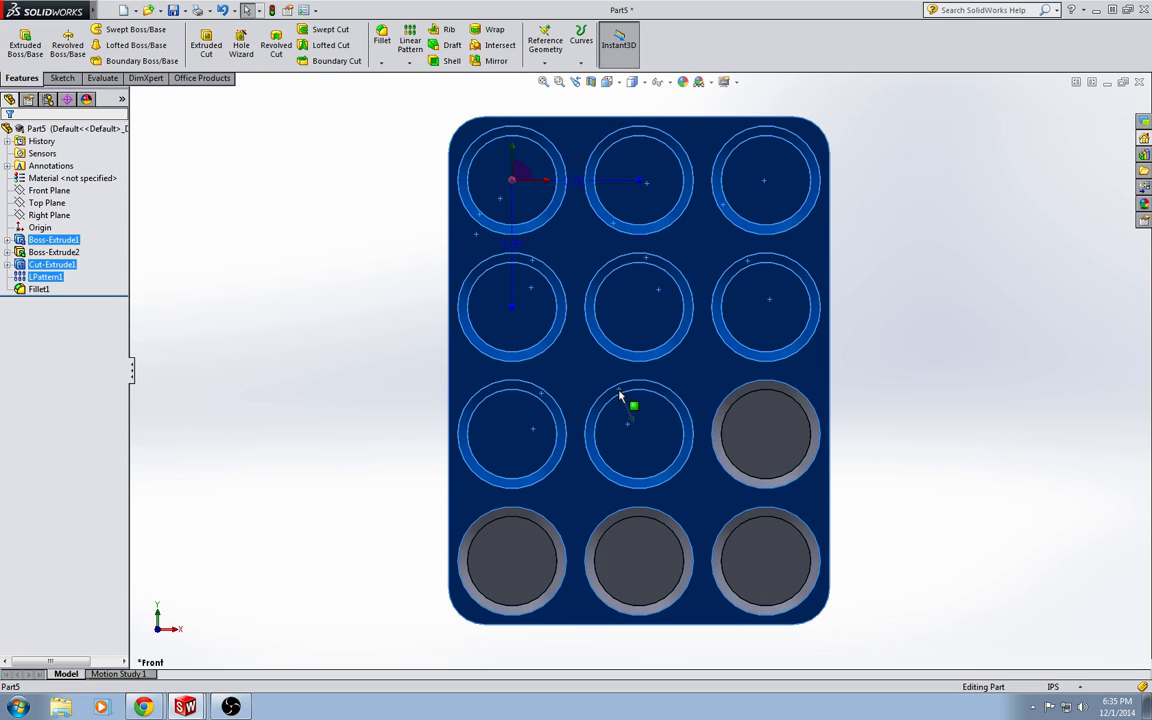
left_click(738, 404, "ctrl")
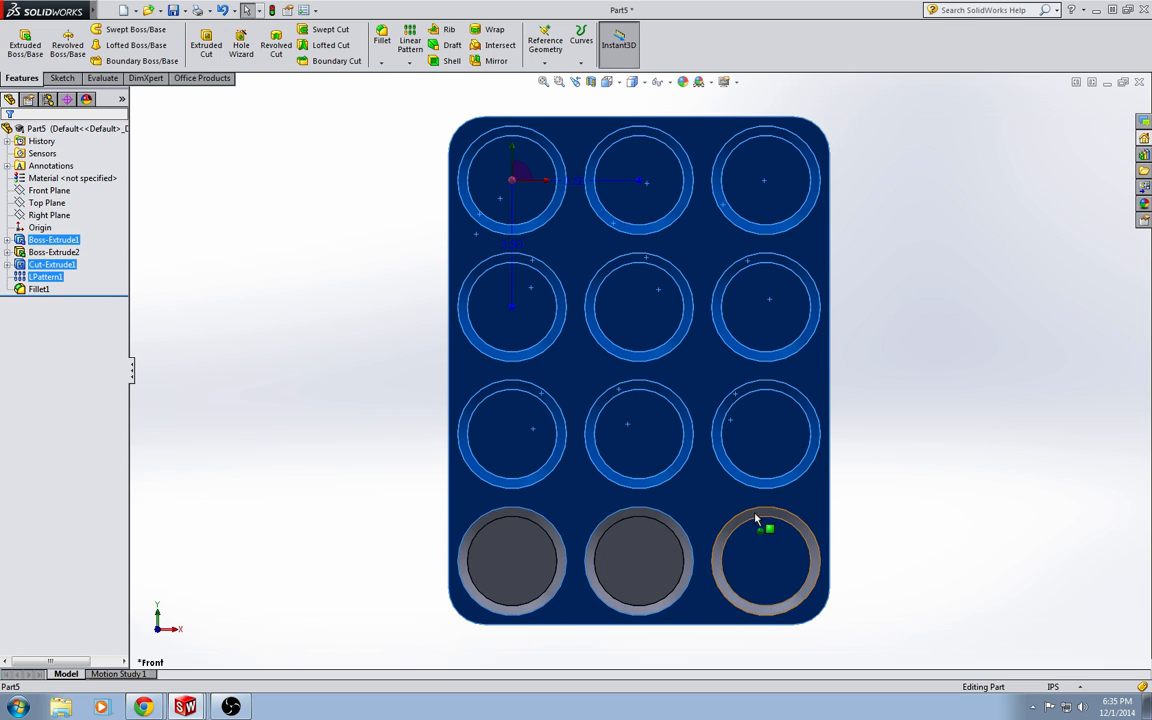
left_click(764, 528, "ctrl")
left_click(641, 525, "ctrl")
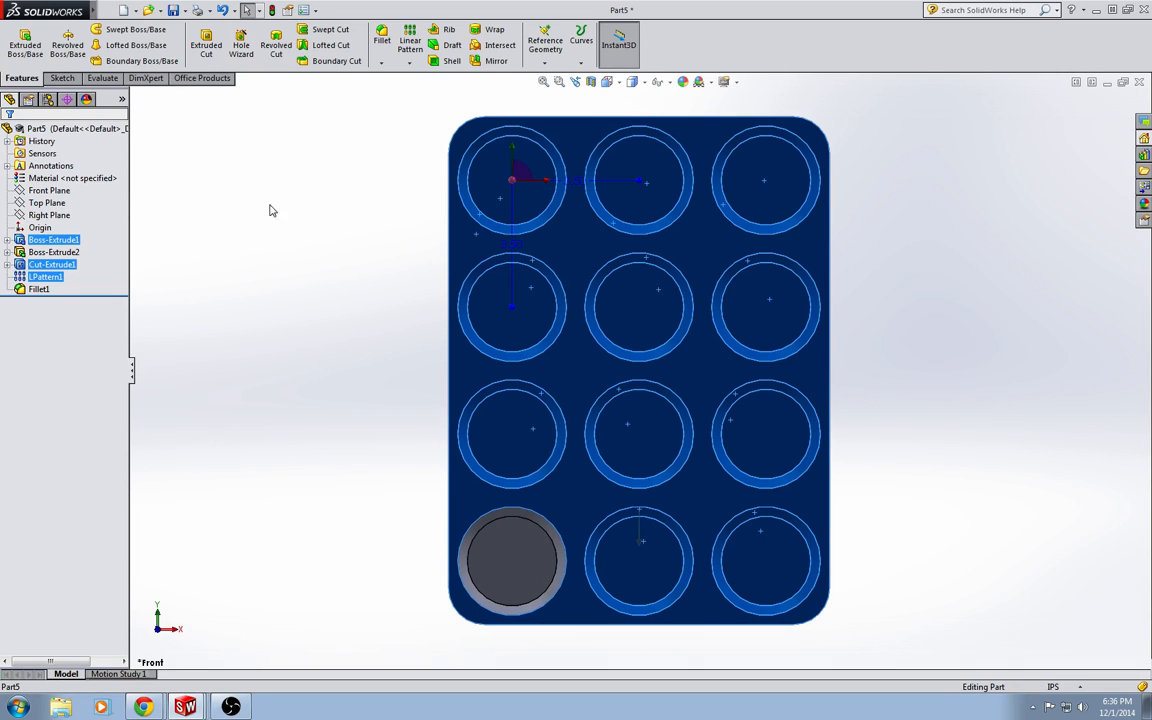
Step: Measure the total area of the selected plate and cup faces, then close the measurement
left_click(101, 78)
left_click(60, 50)
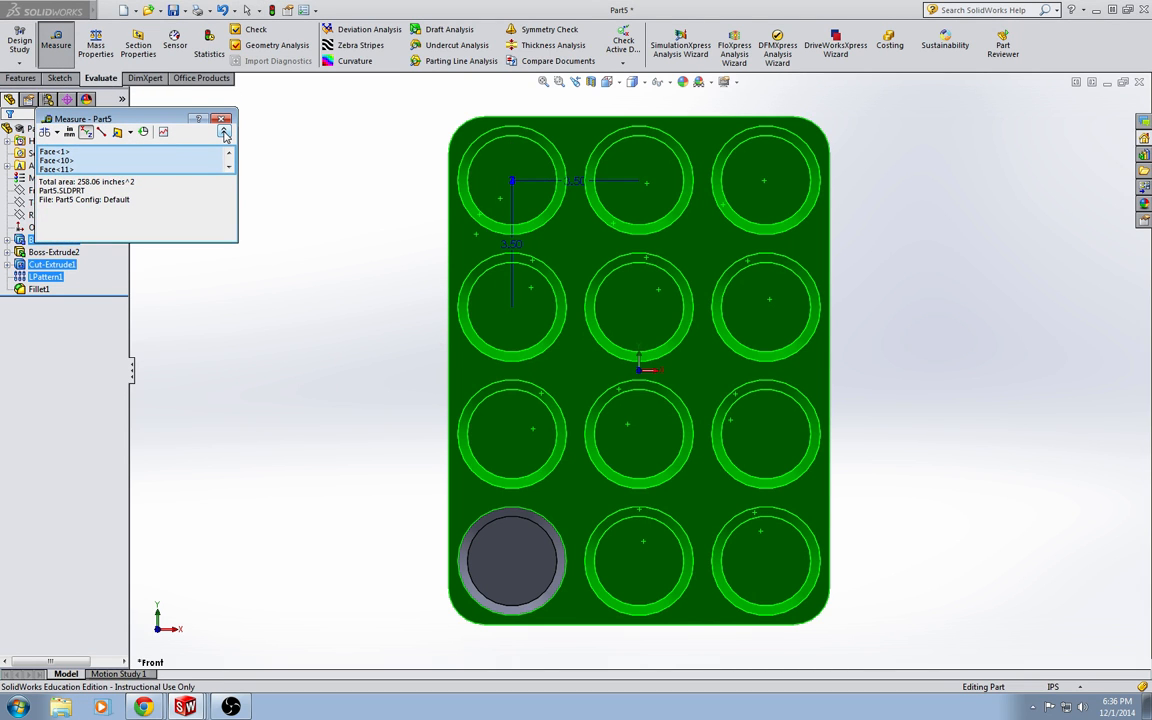
left_click(224, 133)
left_click(224, 133)
left_click(221, 134)
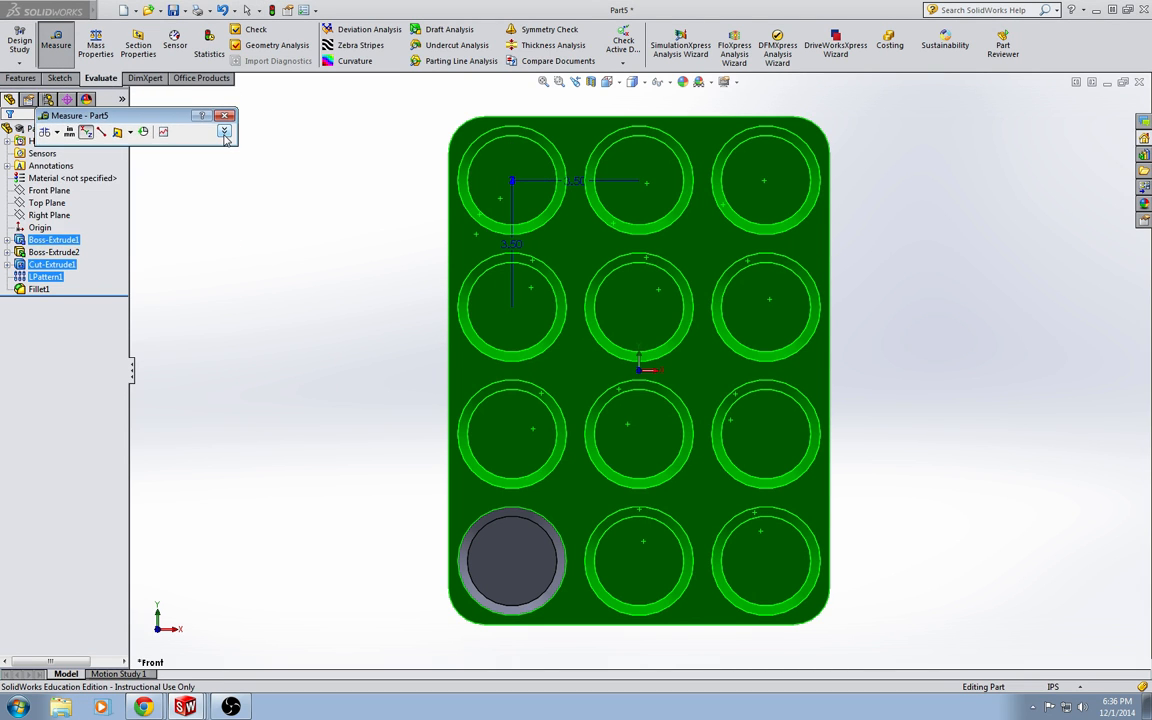
left_click(224, 133)
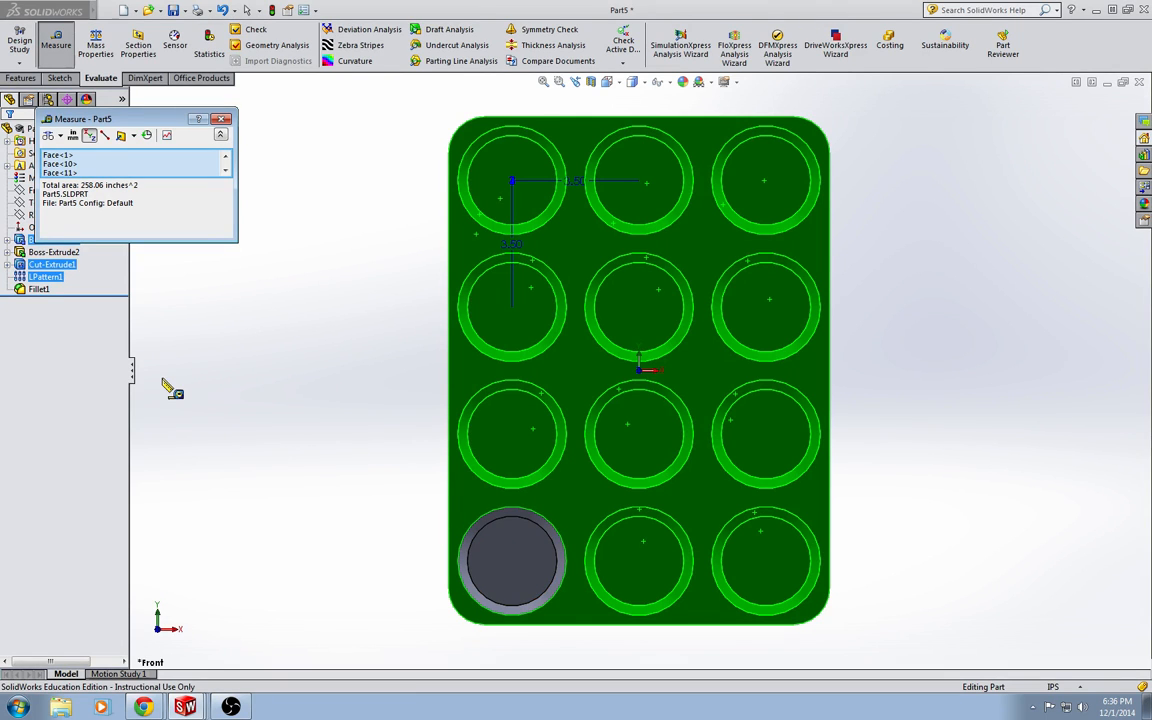
left_click(222, 119)
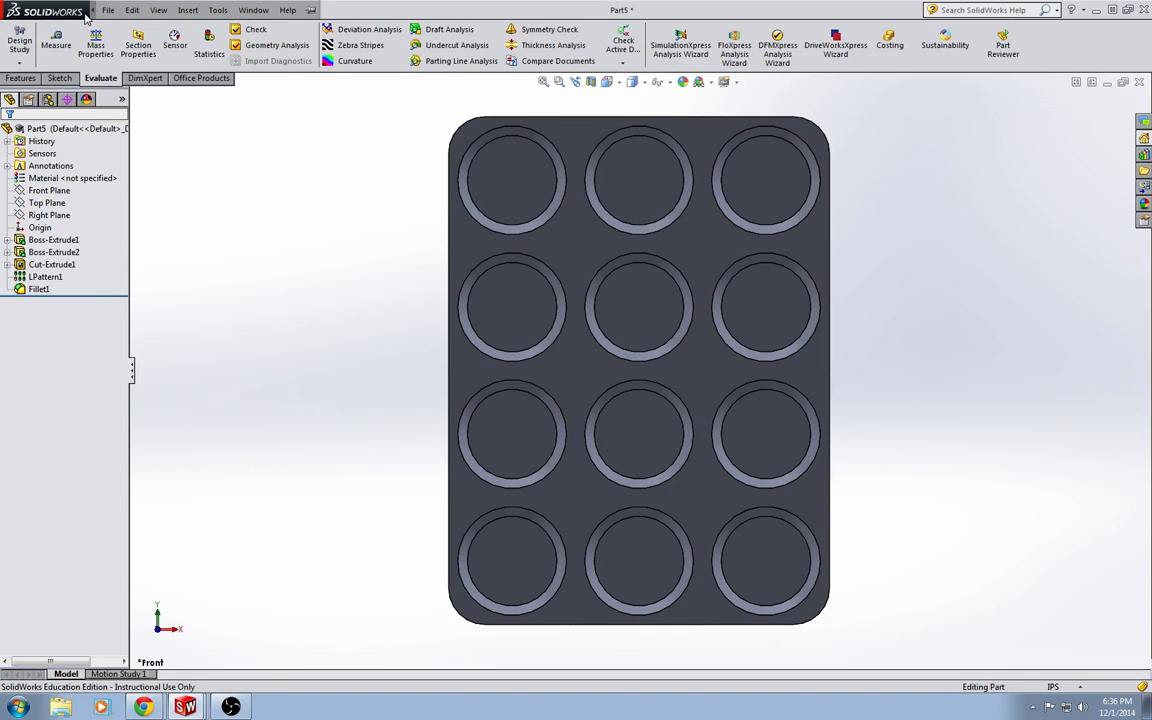
Step: Make a drawing from the part, saving the part to the Desktop as junkkkkkl
left_click(107, 12)
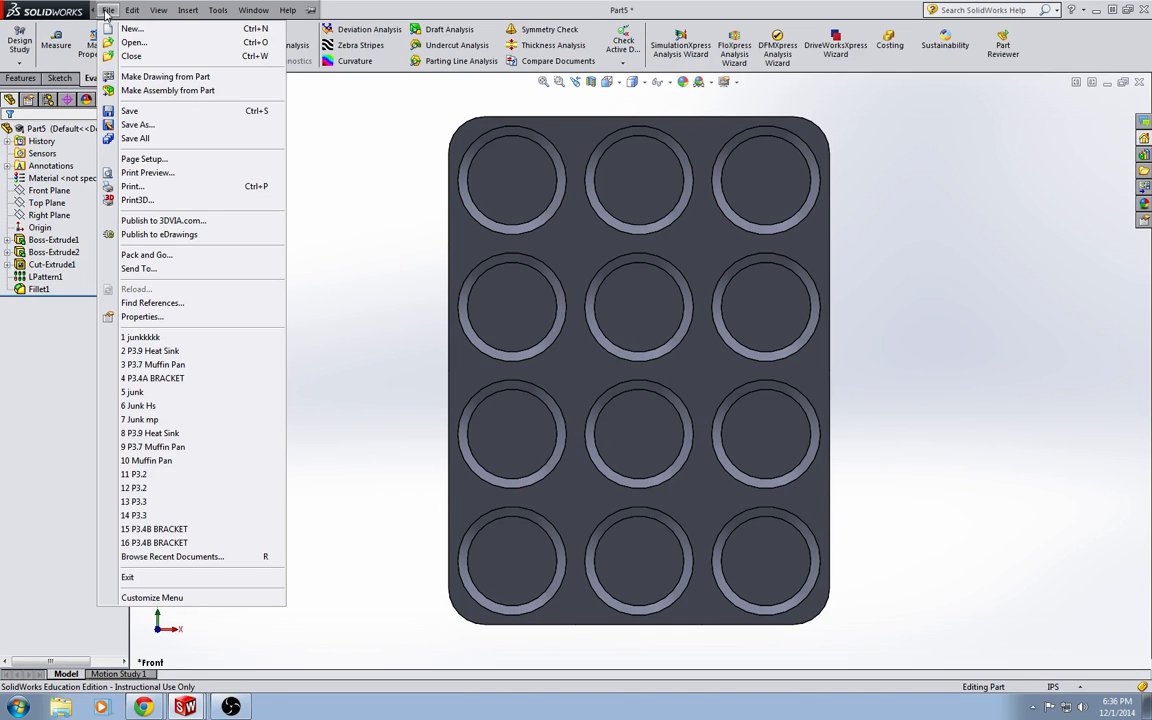
left_click(134, 78)
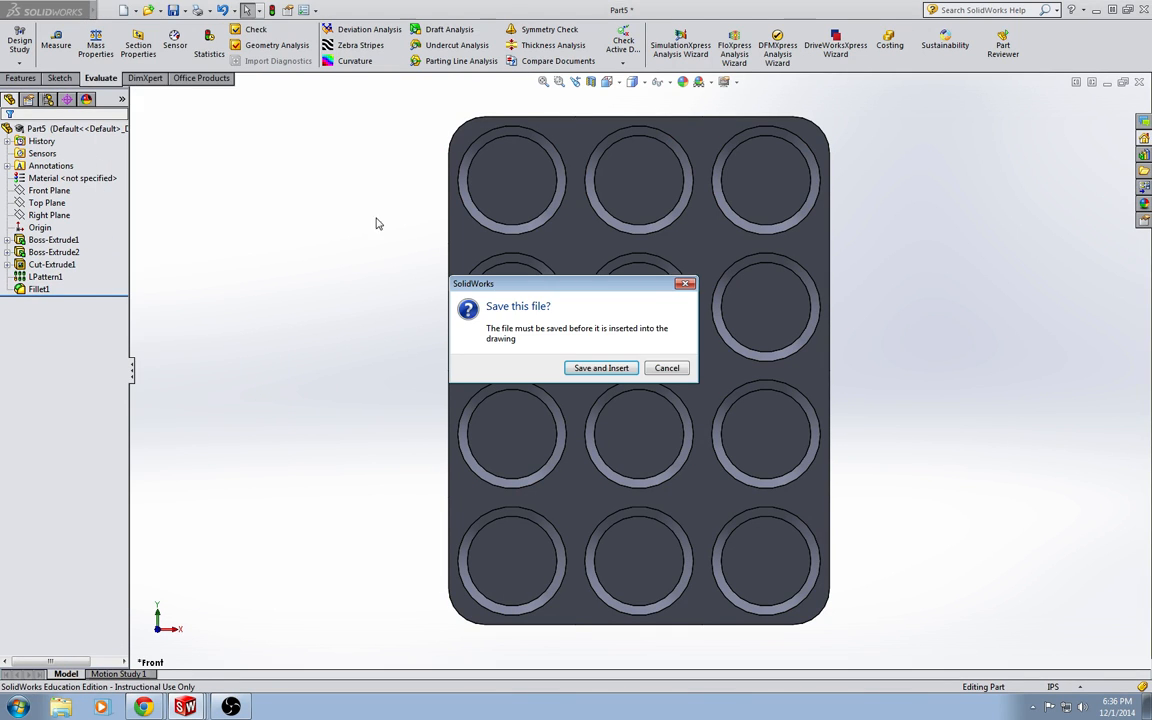
left_click(599, 368)
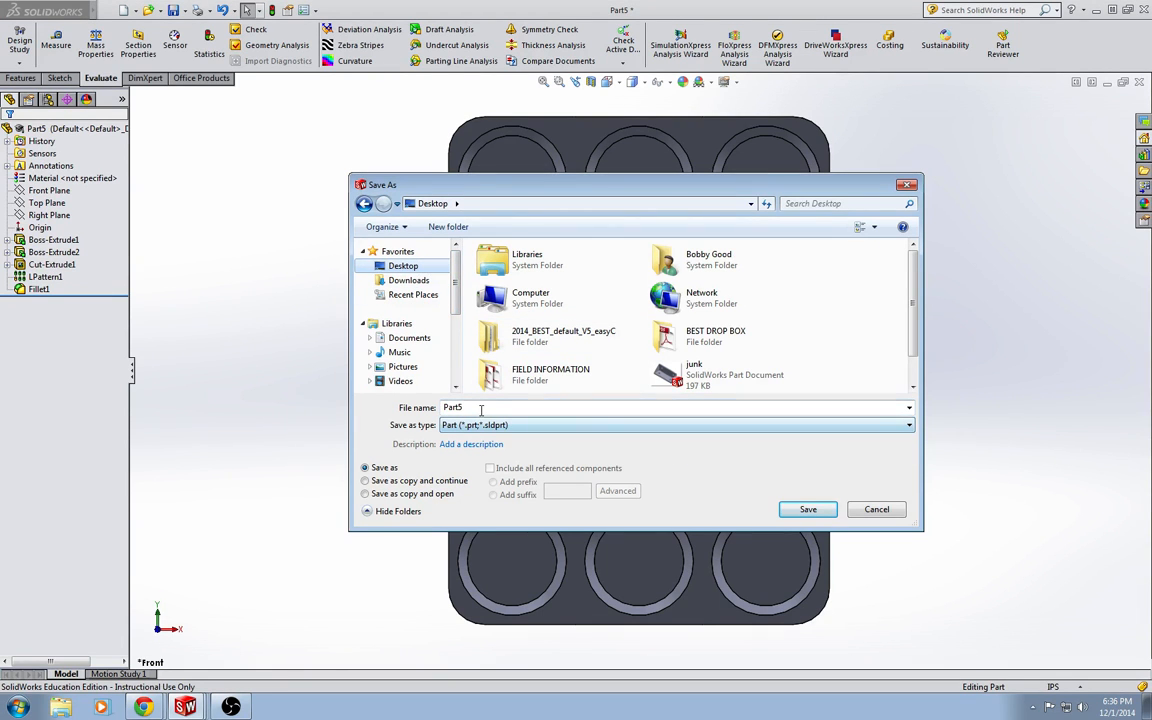
type("jun")
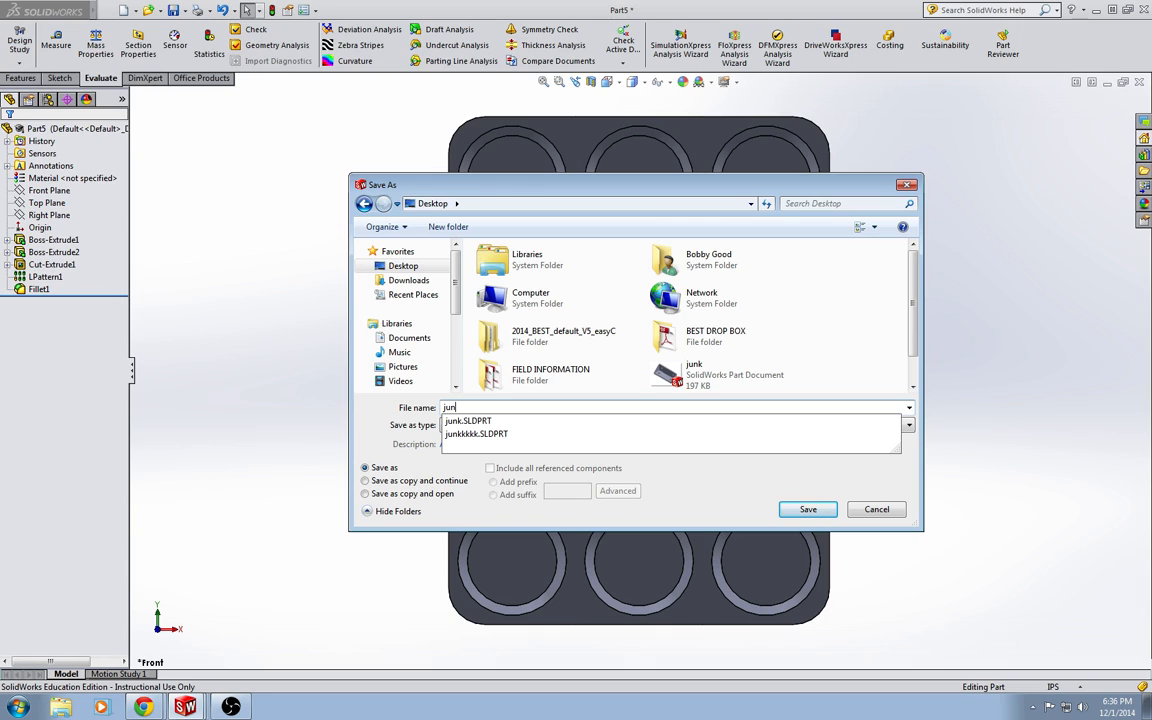
type("kkkkk")
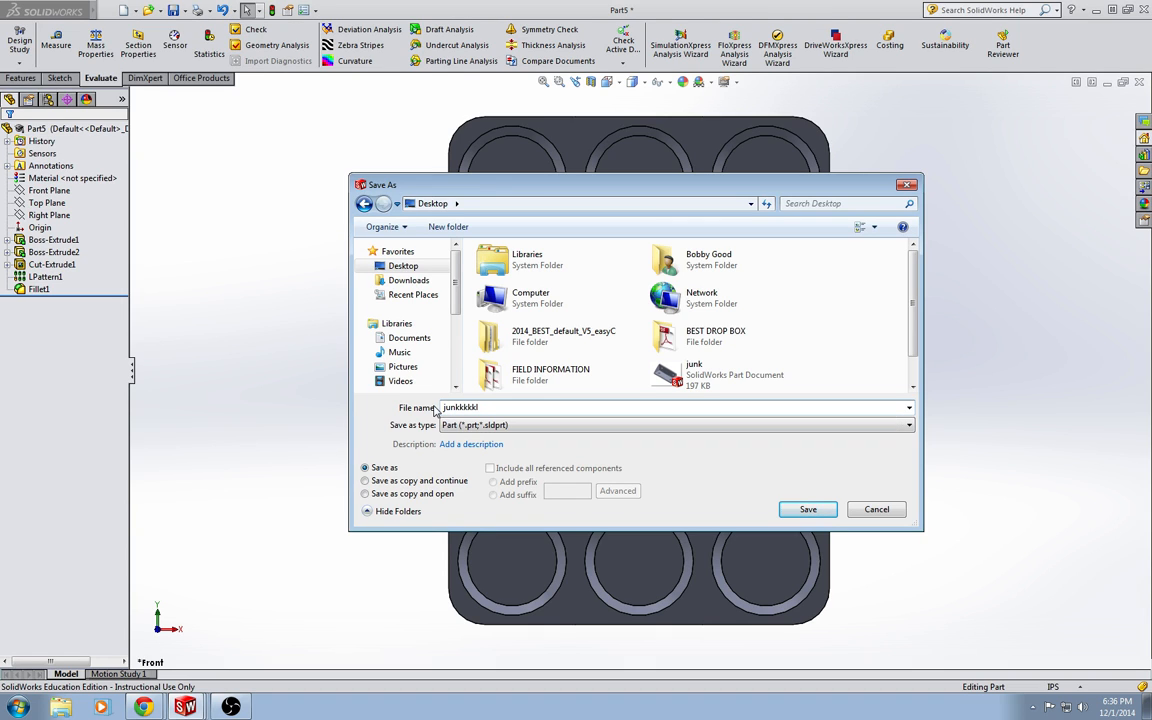
left_click(809, 511)
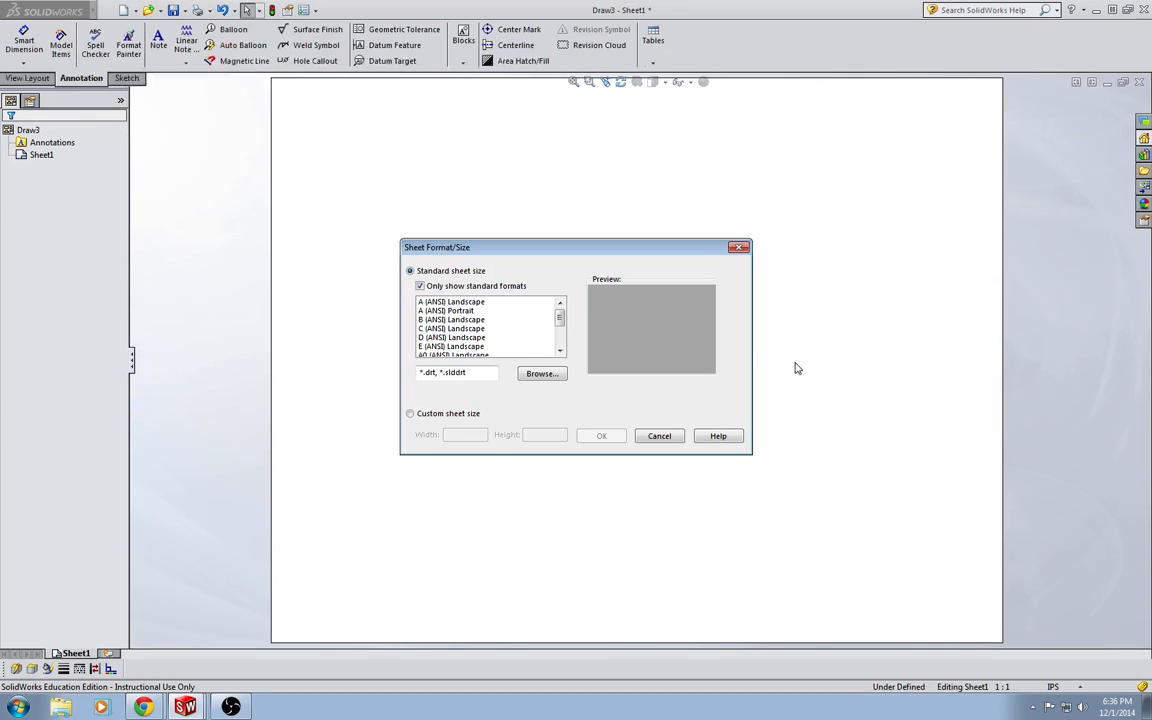
Step: Apply the sheet format A size Template2014.slddrt from the Documents library folder aa Classes > CAD > SolidWorks > Chapter 2
left_click(546, 381)
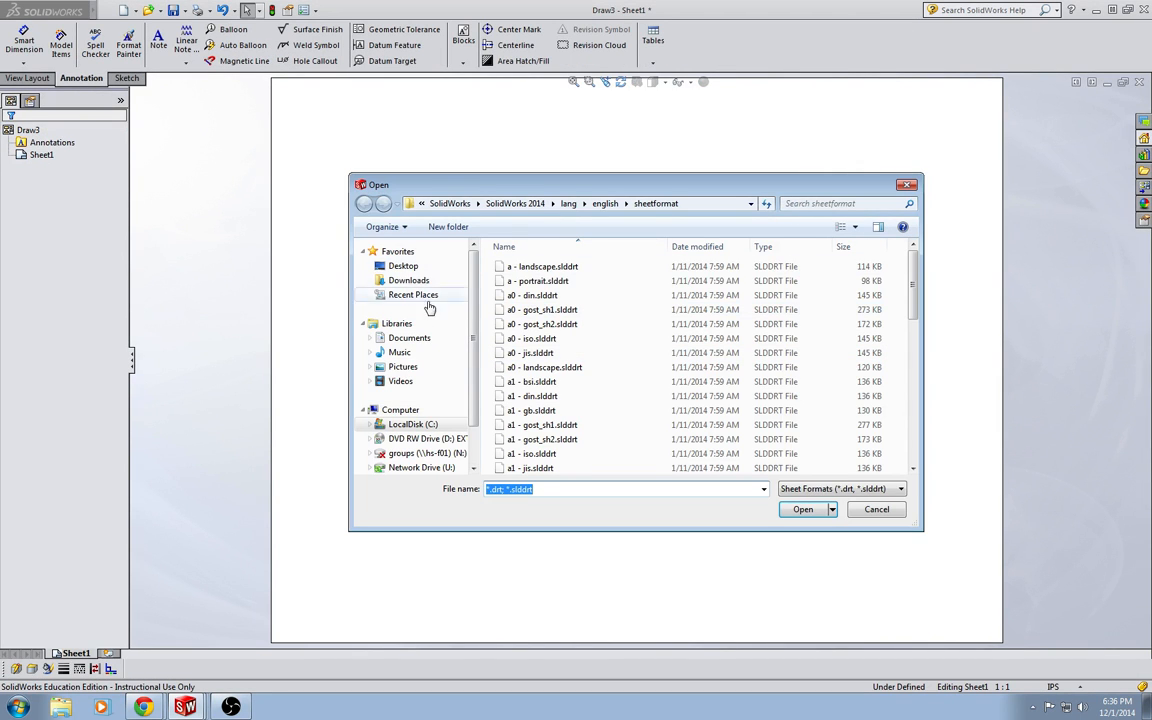
left_click(410, 338)
double_click(606, 315)
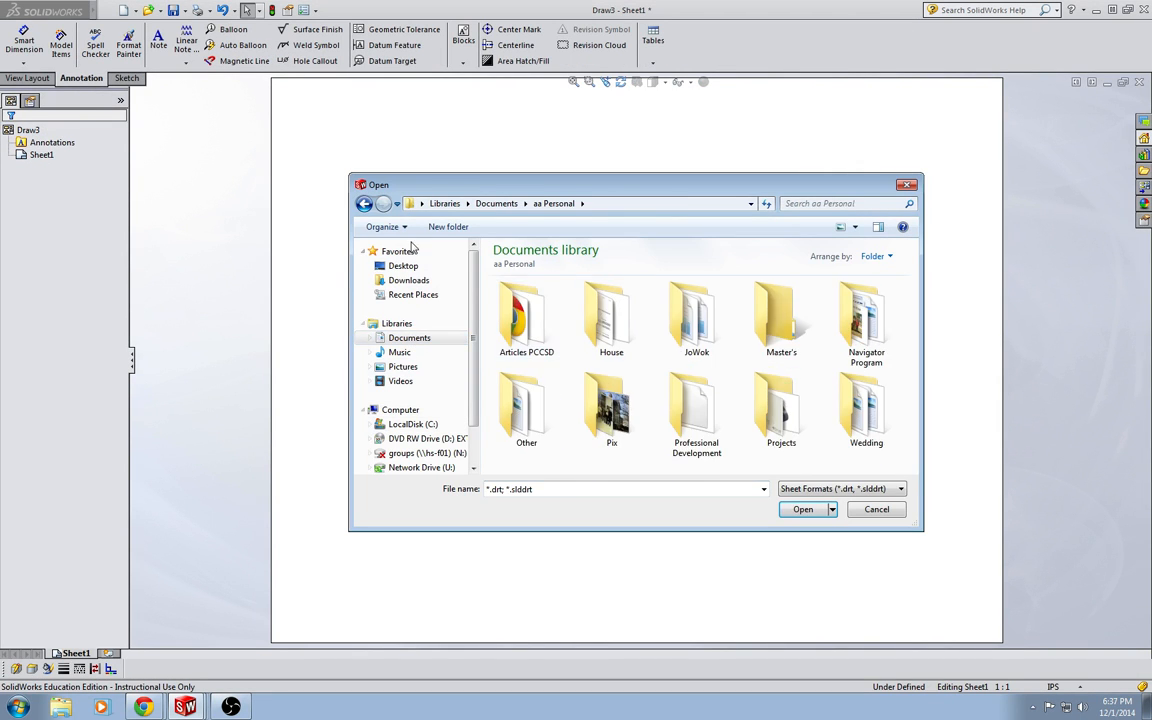
key("BackSpace")
double_click(517, 313)
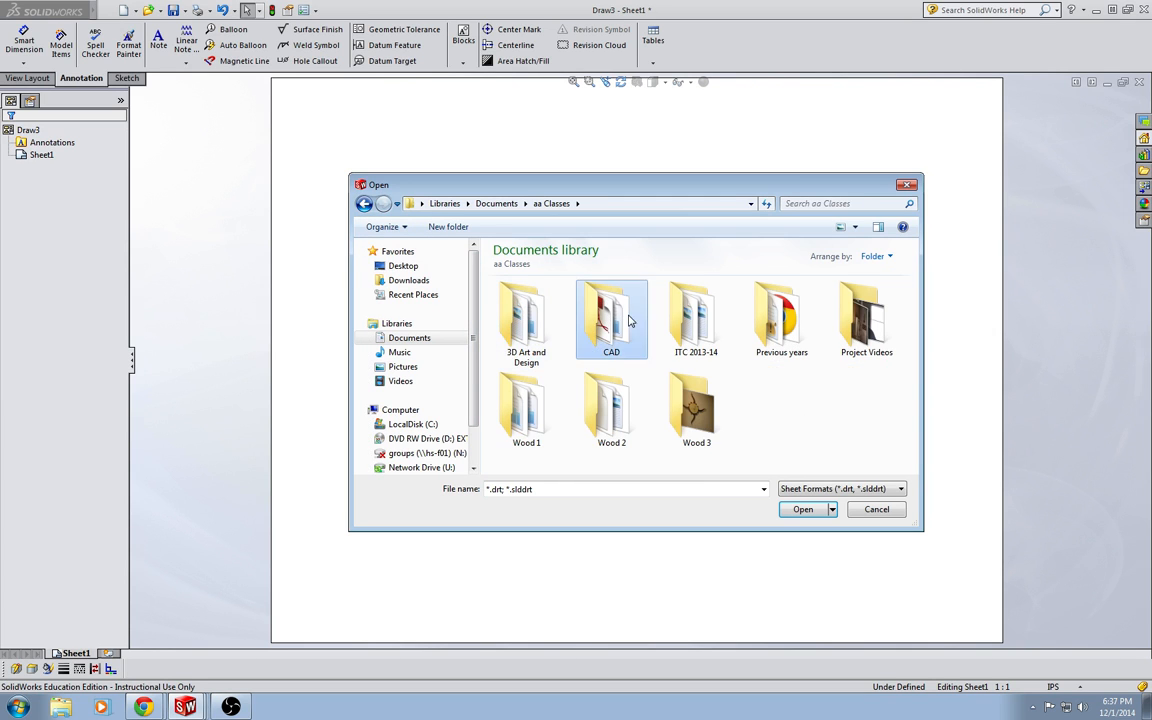
double_click(566, 290)
double_click(622, 318)
double_click(618, 316)
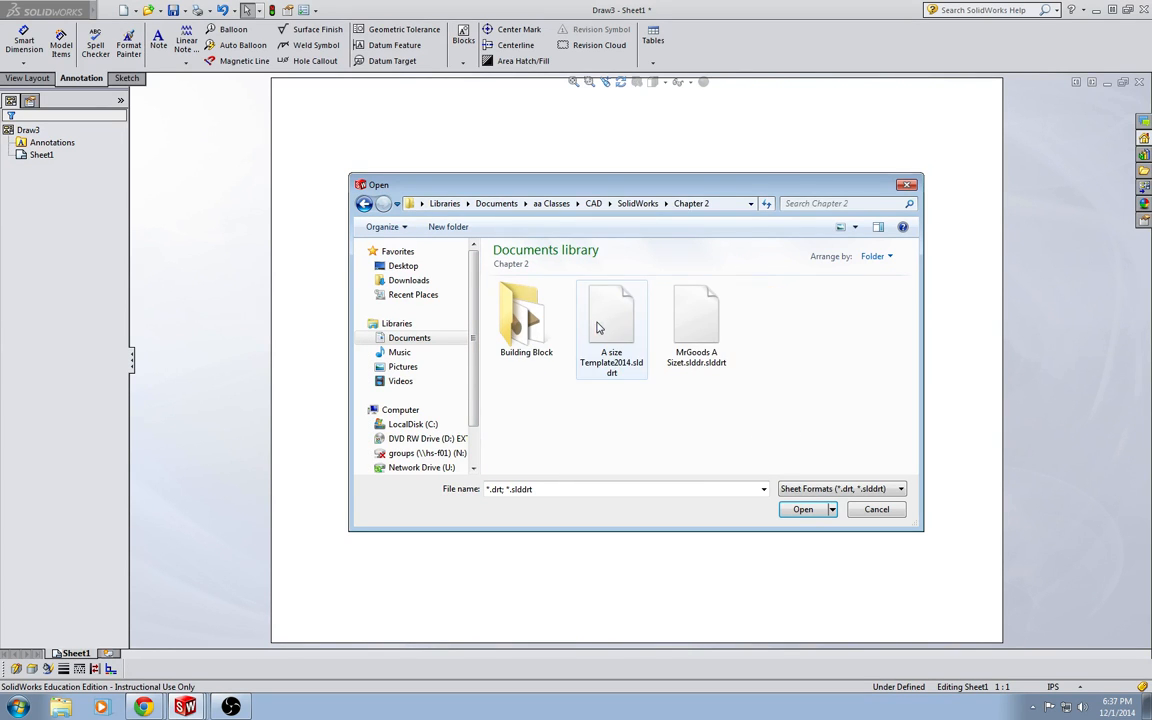
double_click(602, 328)
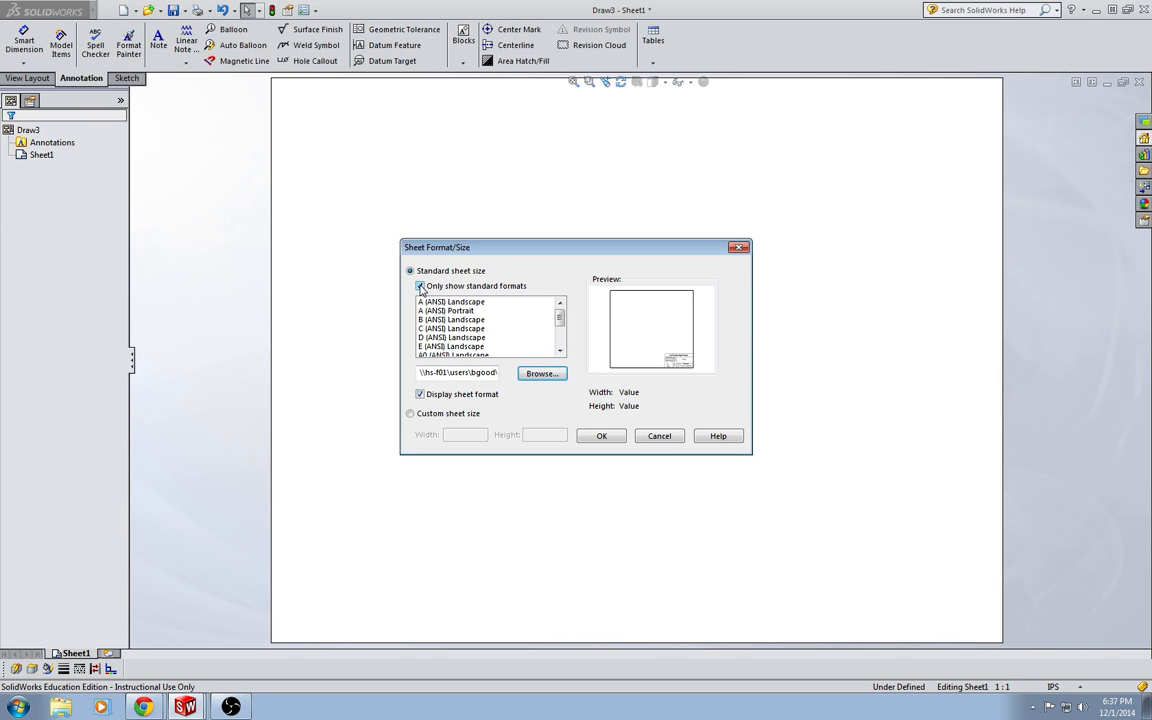
left_click(601, 441)
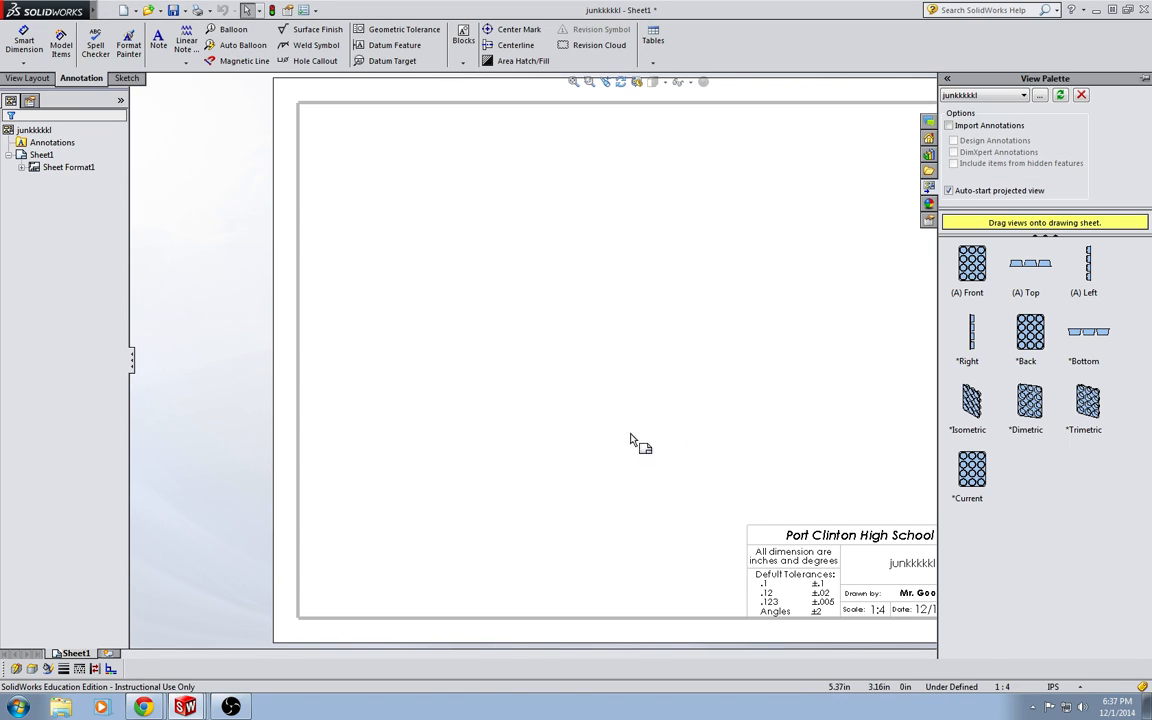
Step: Place the part's front view in the left half of the sheet without adding any projected views
left_click(28, 78)
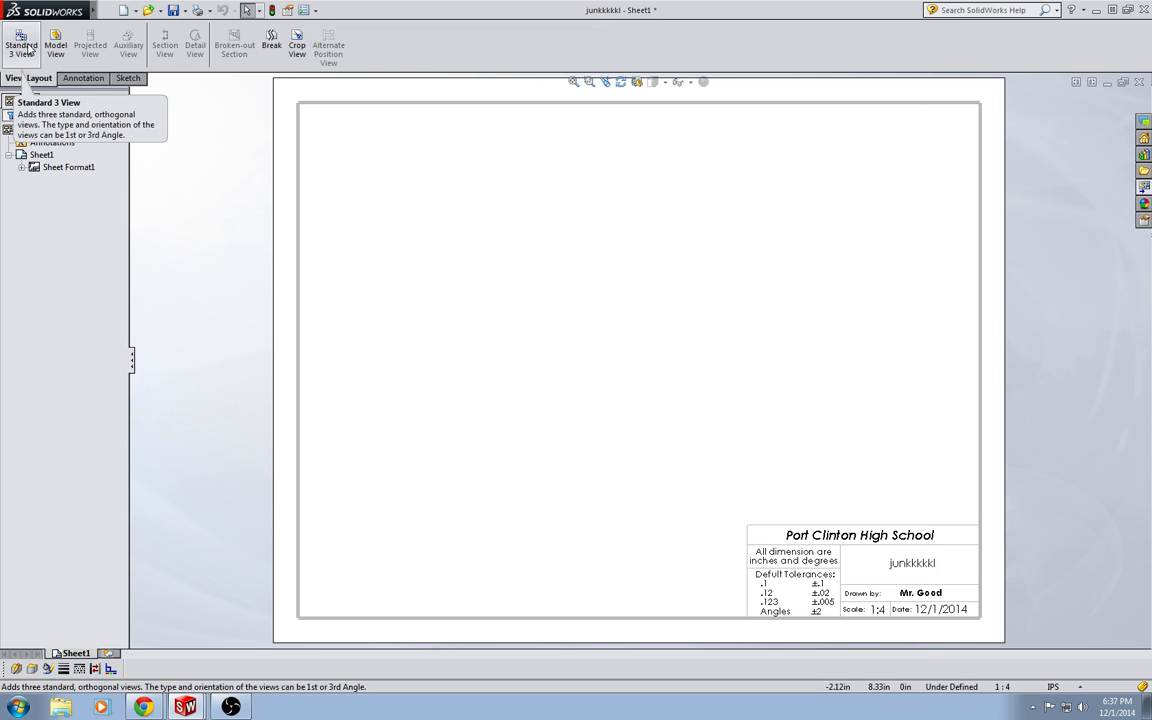
left_click(1142, 188)
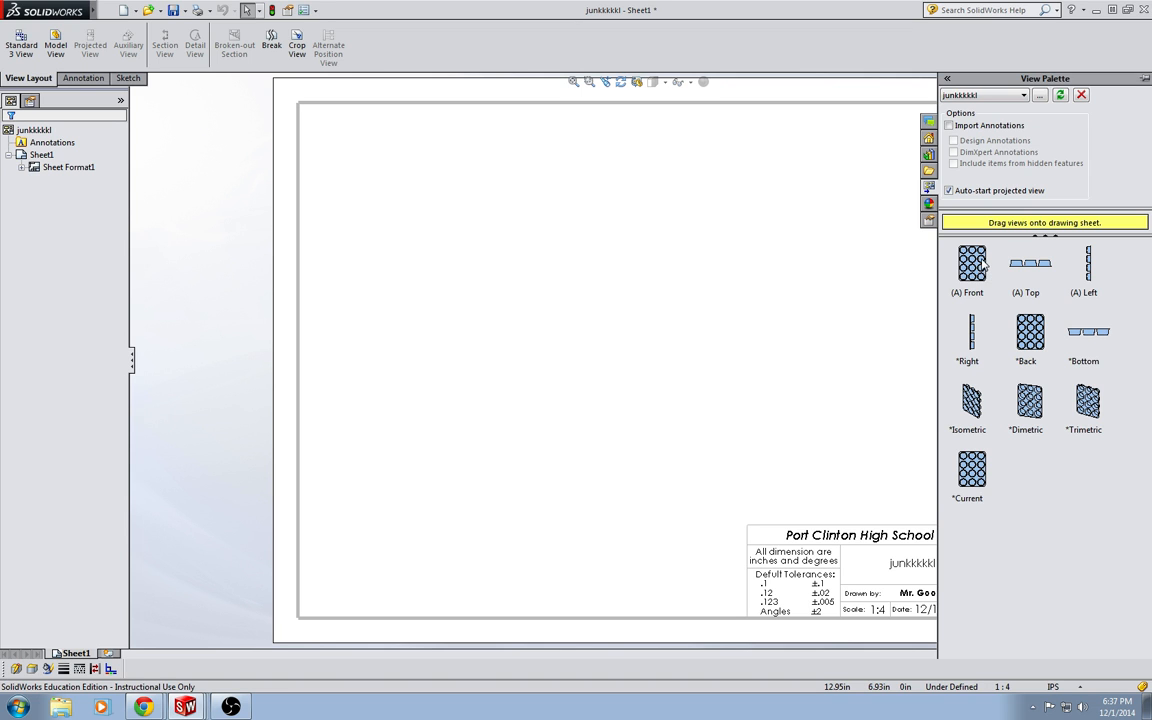
mouse_move(983, 263)
left_mouse_down()
mouse_move(663, 350)
mouse_move(467, 372)
left_mouse_up()
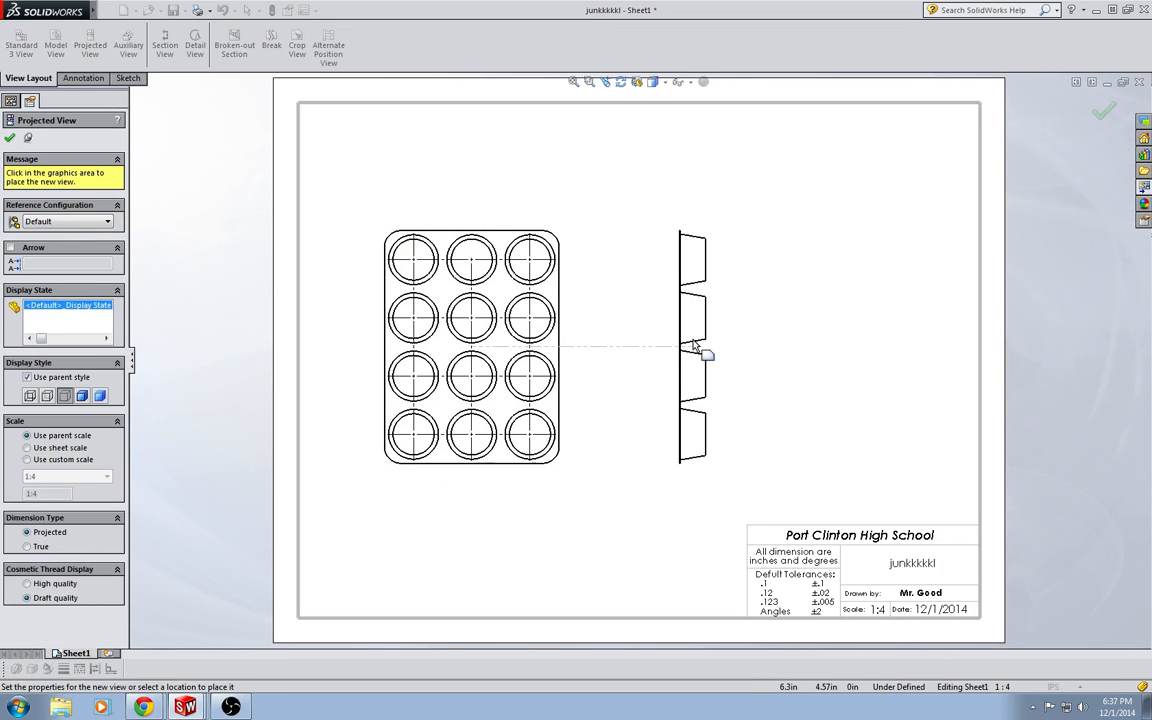
key("Escape")
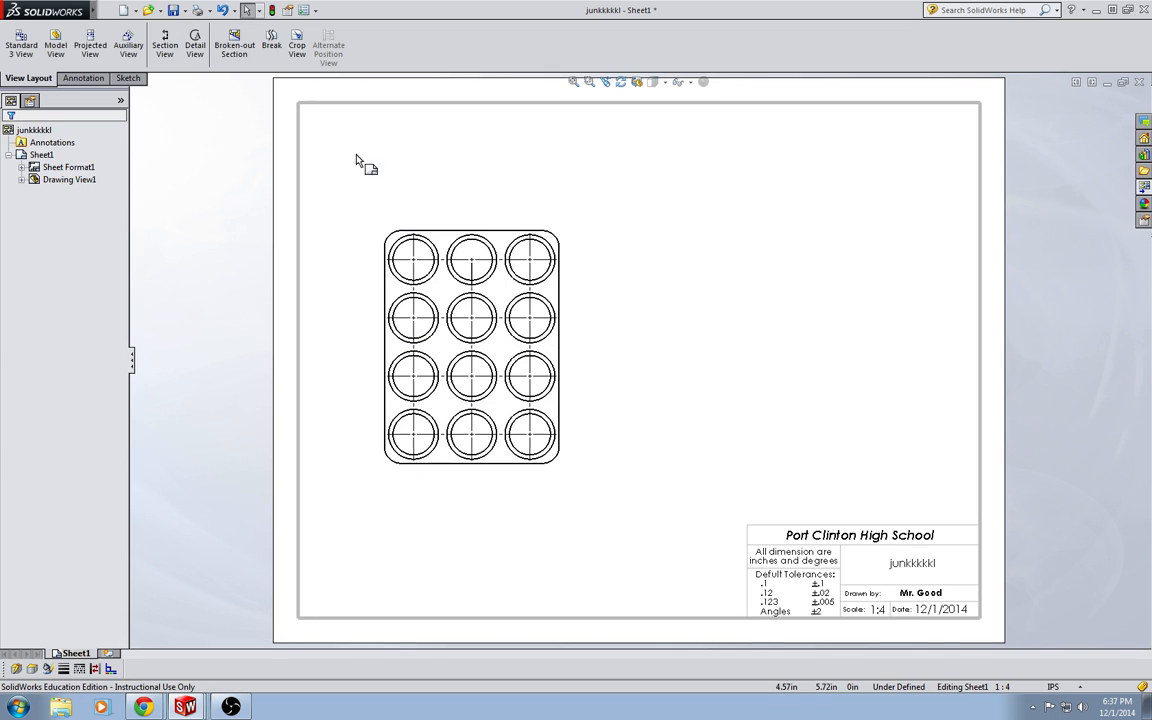
Step: Create a section view with a horizontal cutting line through the centre of the top-middle cup, placed above the front view
left_click(163, 45)
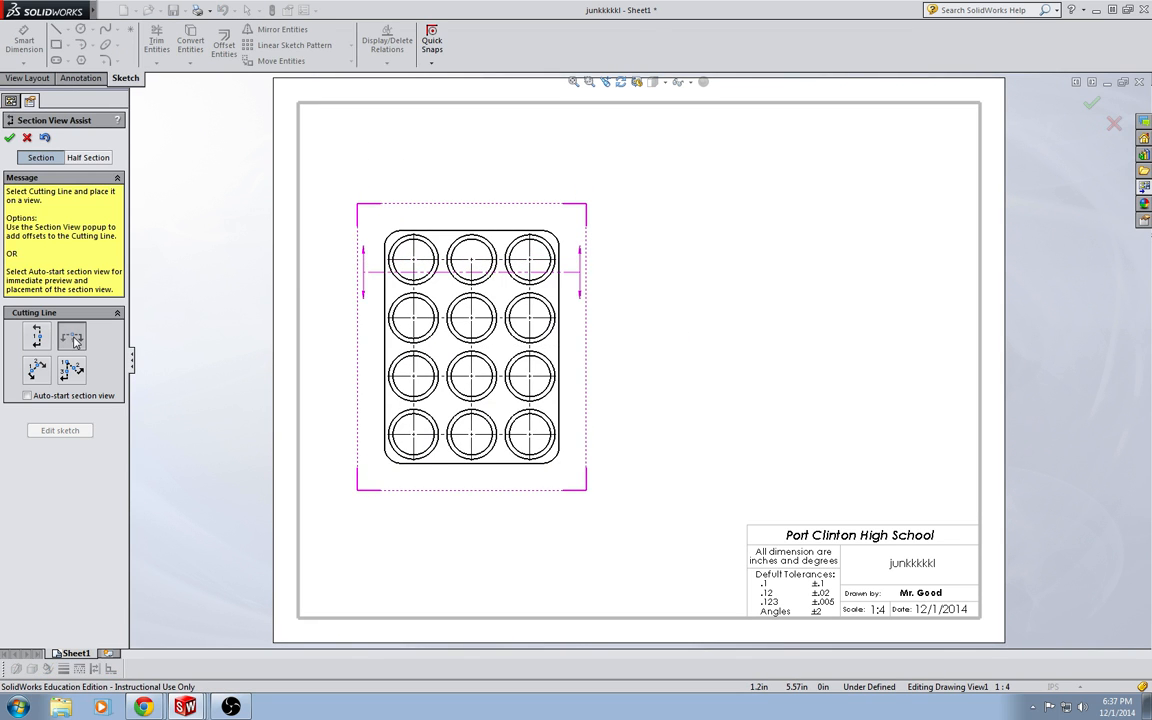
left_click(472, 262)
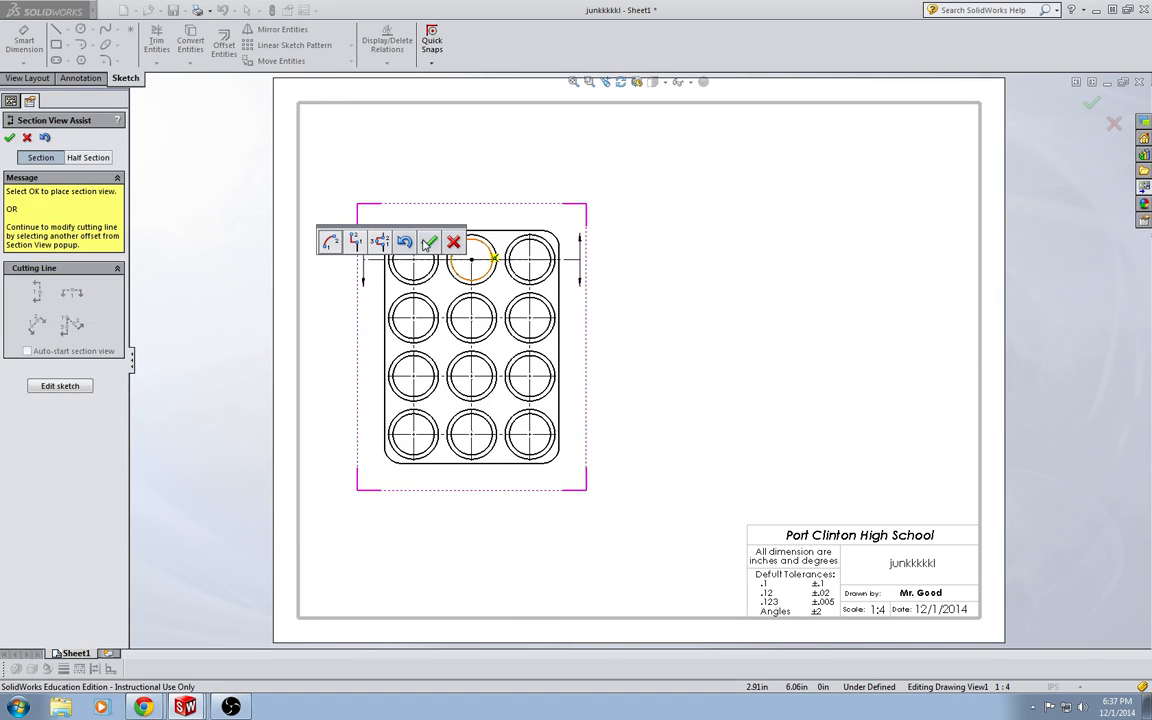
left_click(428, 242)
left_click(467, 162)
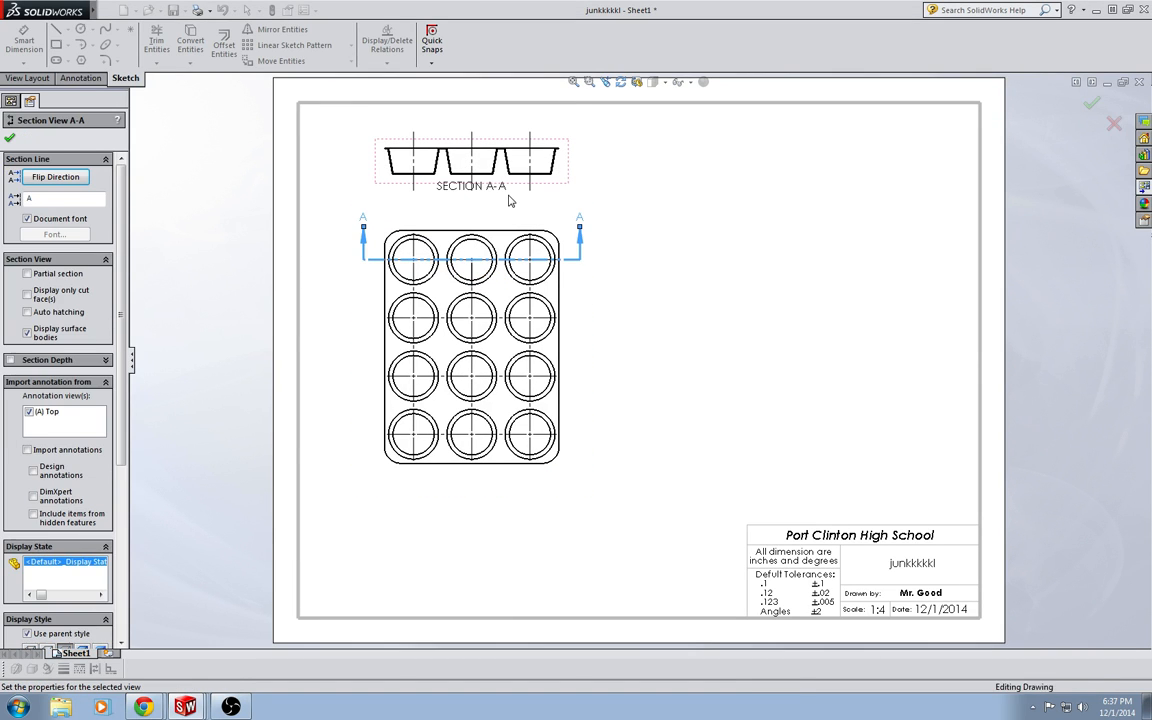
key("Escape")
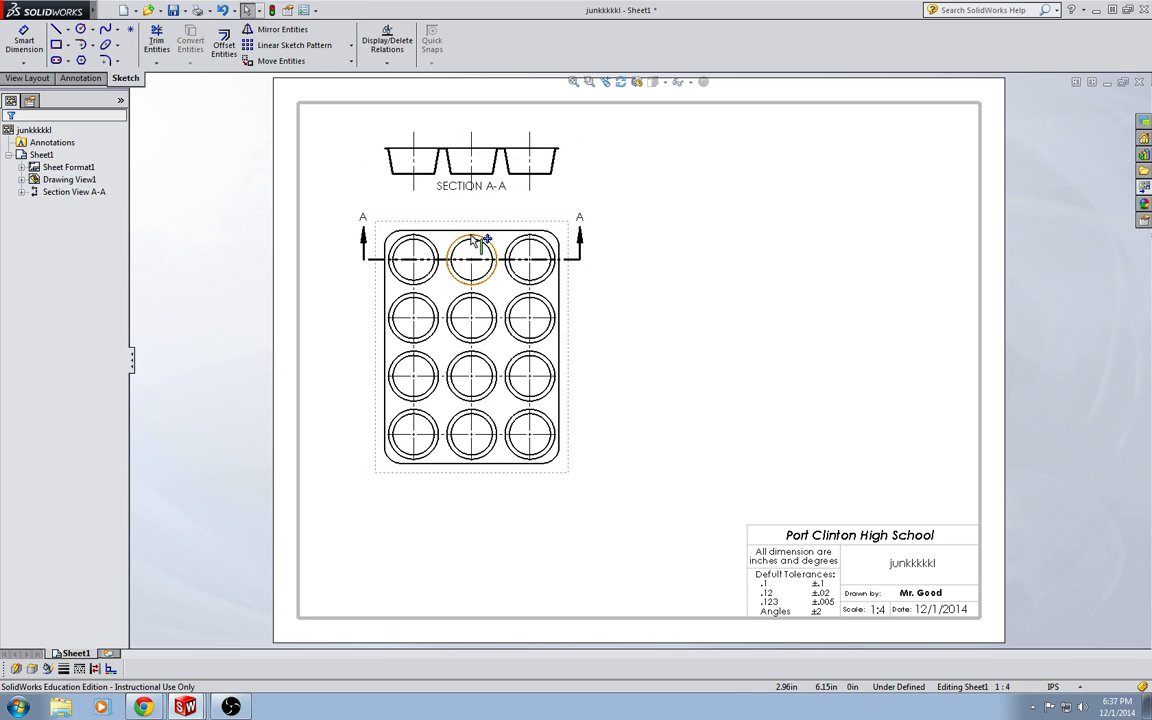
Step: Shorten section line A-A to span only the top-middle cup and rebuild the drawing to update the section
left_click(582, 261)
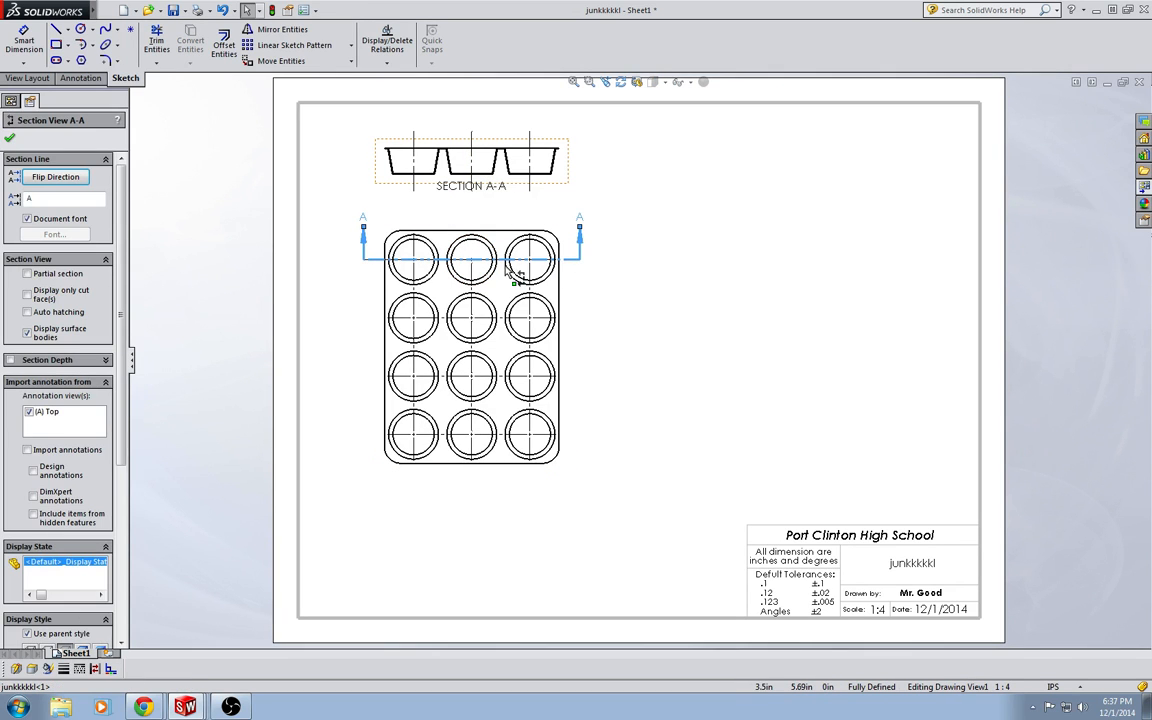
left_click_drag(502, 262, 503, 262)
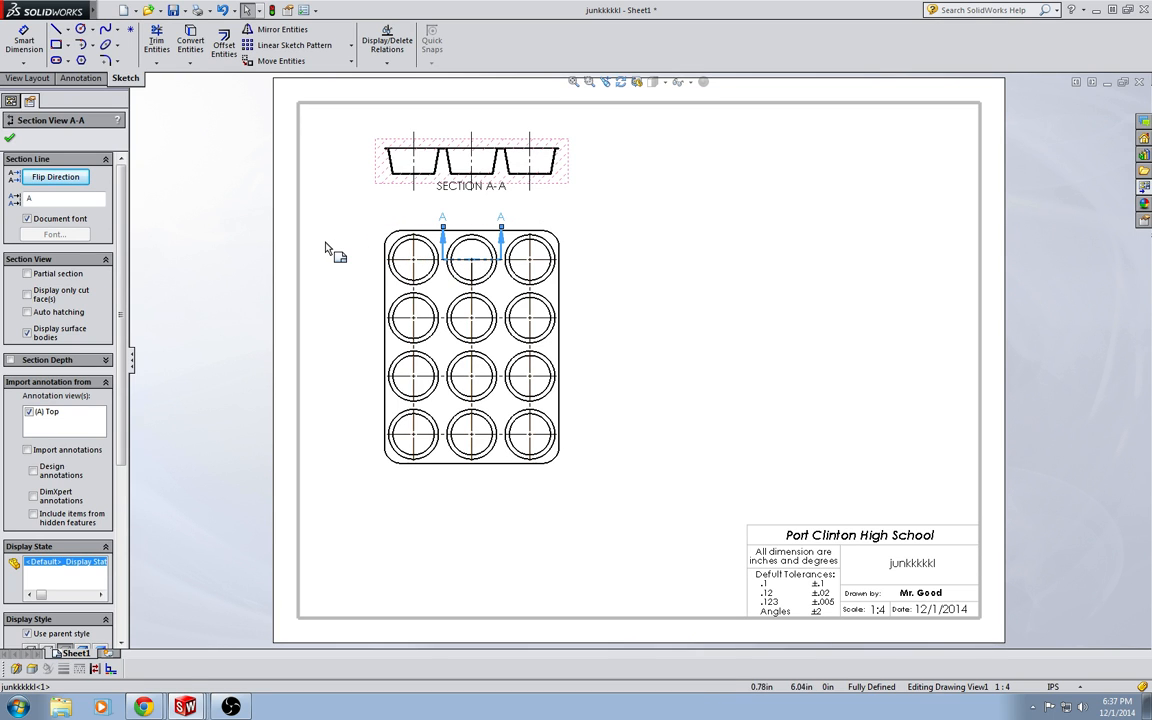
left_click(330, 249)
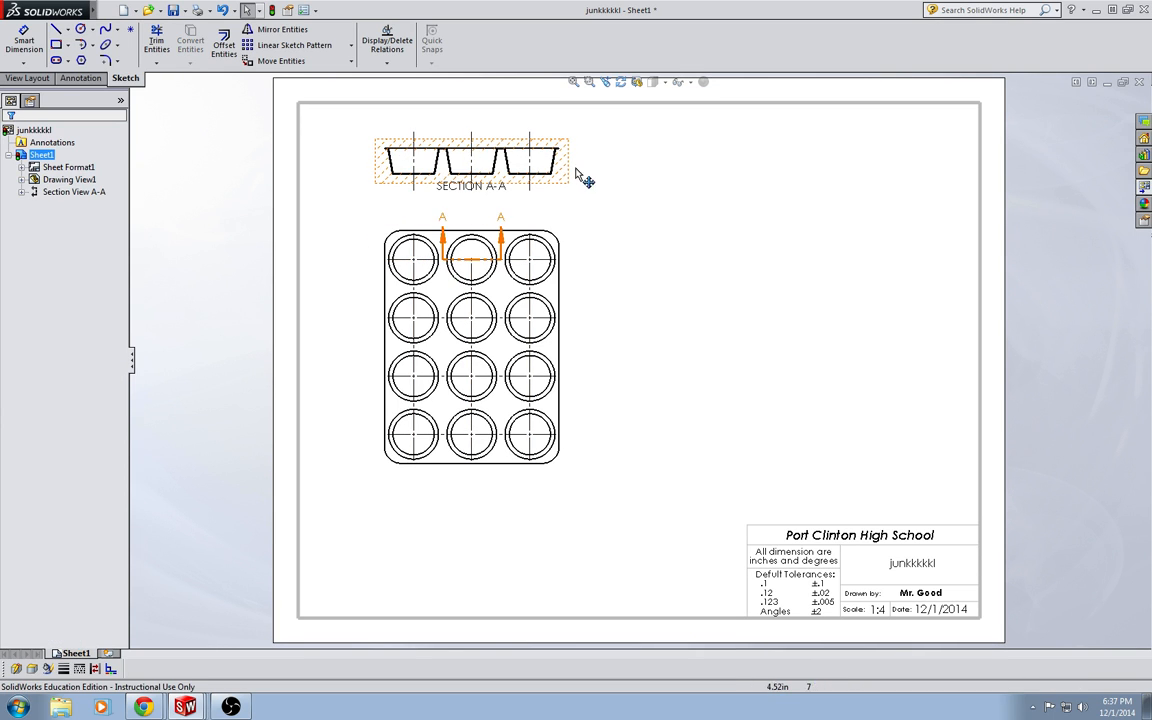
left_click(272, 12)
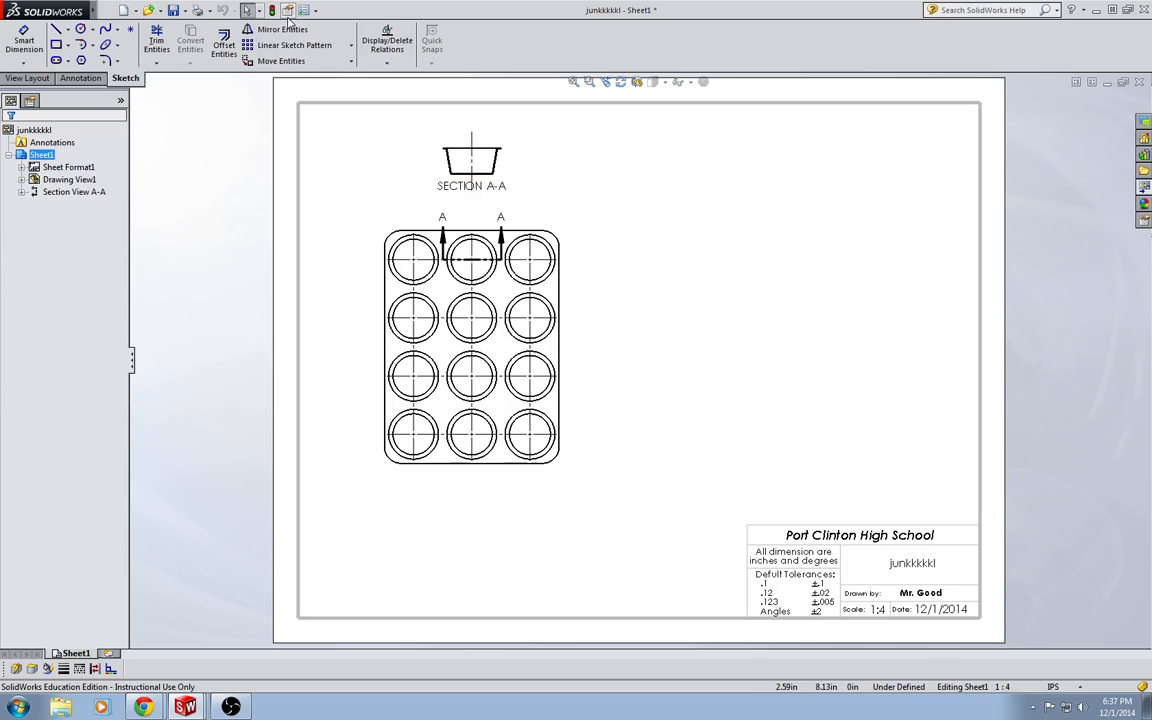
Step: Break the alignment of section view A-A and move it to the open area right of the front view
right_click(507, 170)
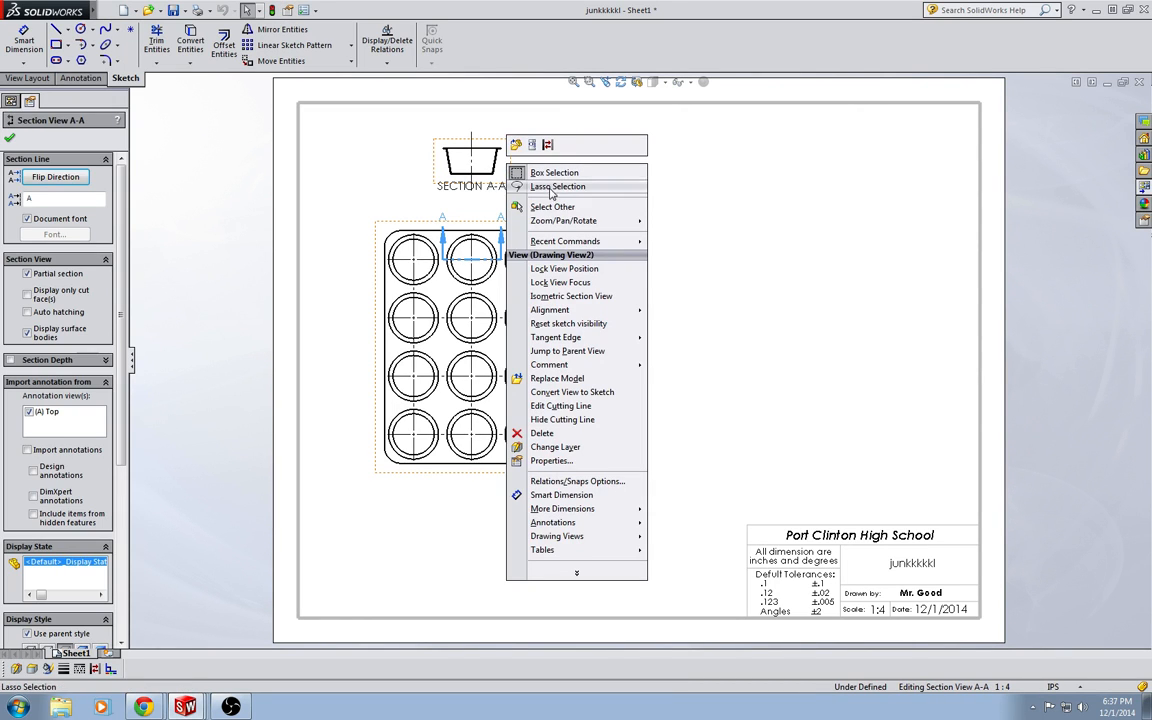
mouse_move(595, 314)
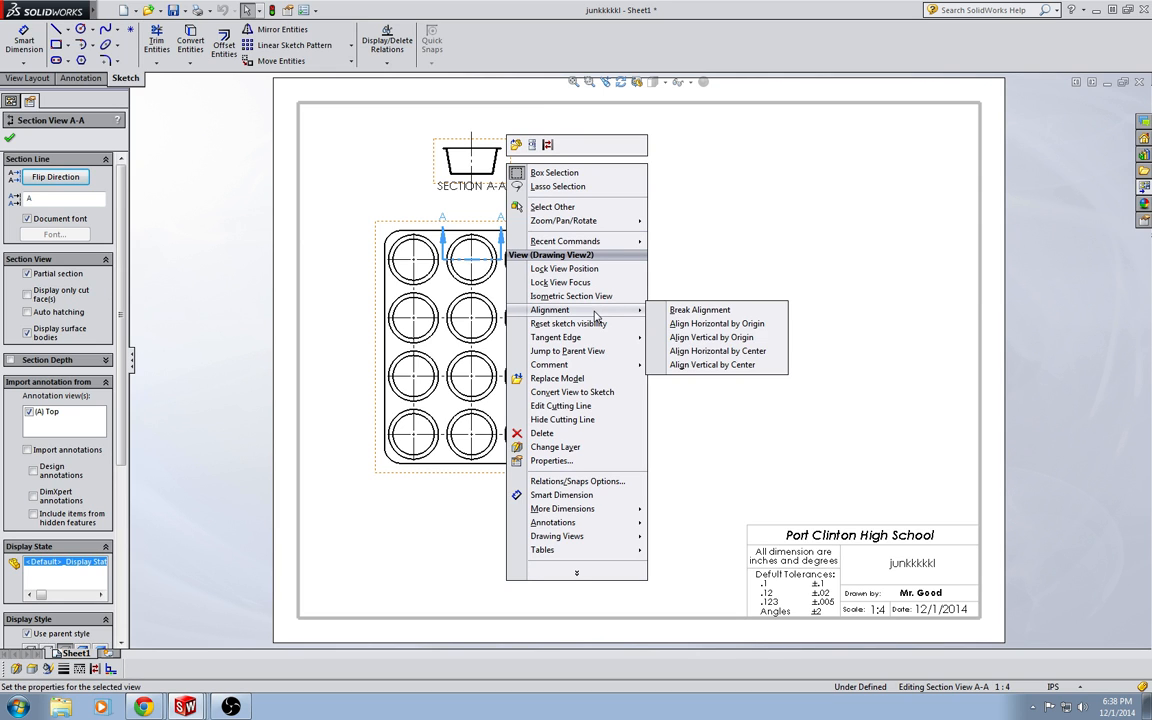
left_click(676, 314)
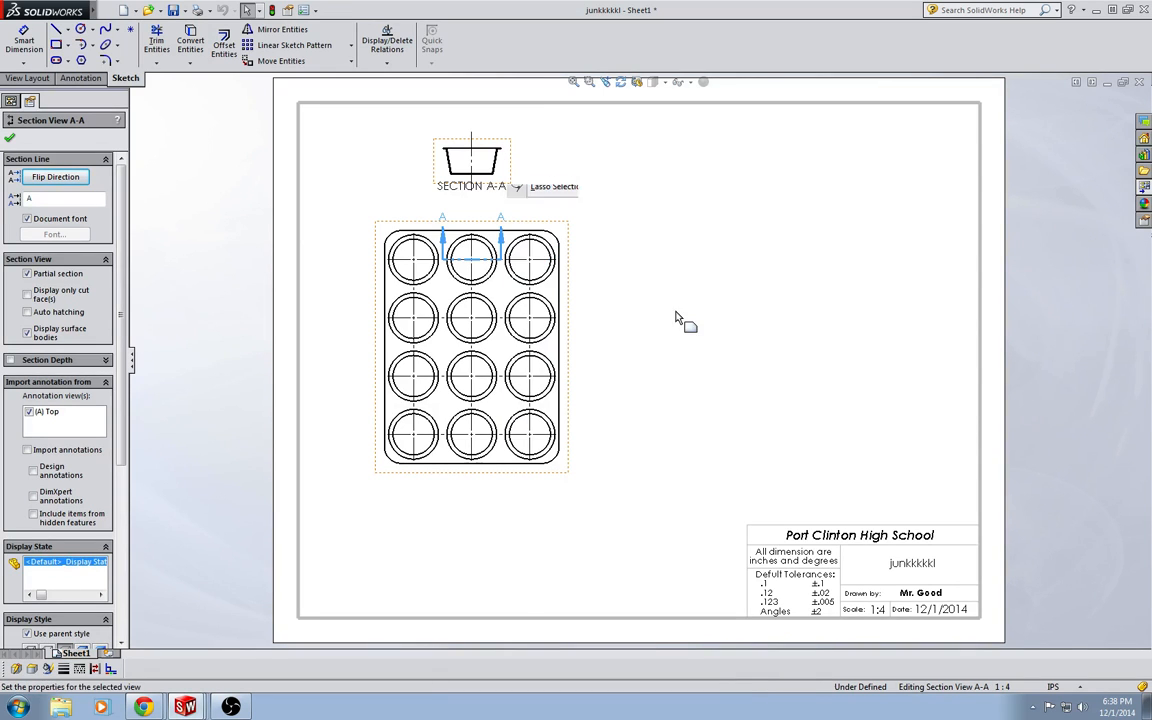
left_click_drag(548, 178, 855, 315)
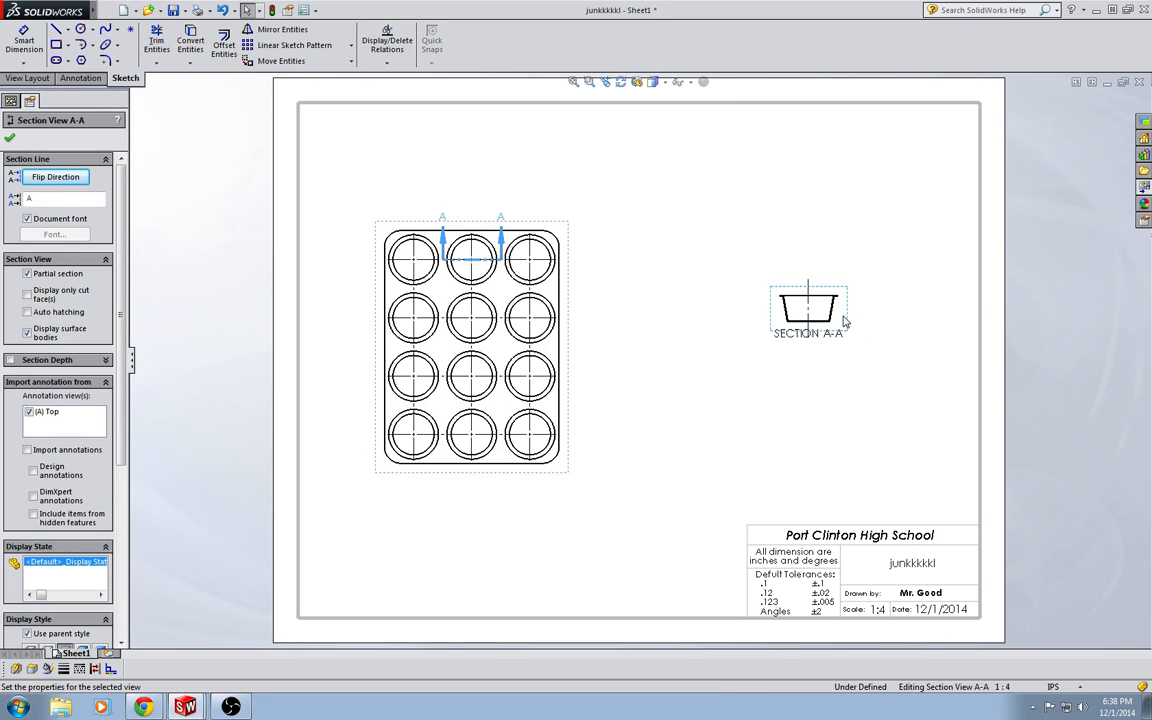
Step: Give section view A-A a custom scale of 1:1
left_click_drag(121, 173, 131, 362)
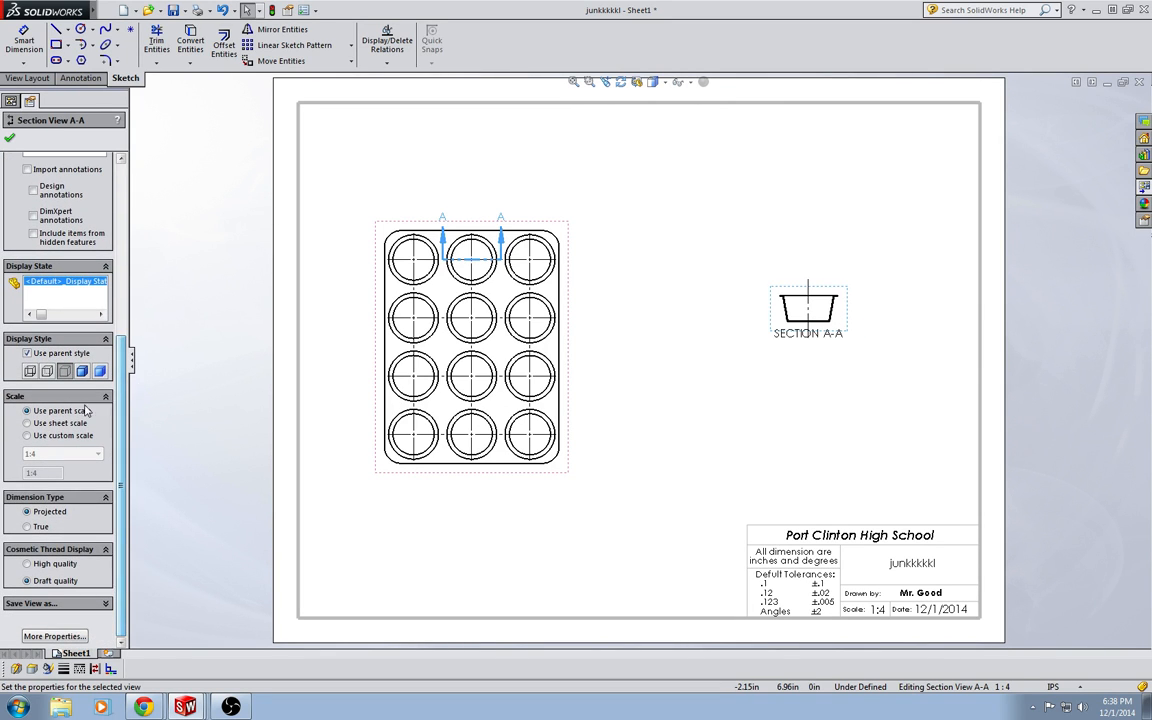
left_click(47, 436)
left_click(62, 453)
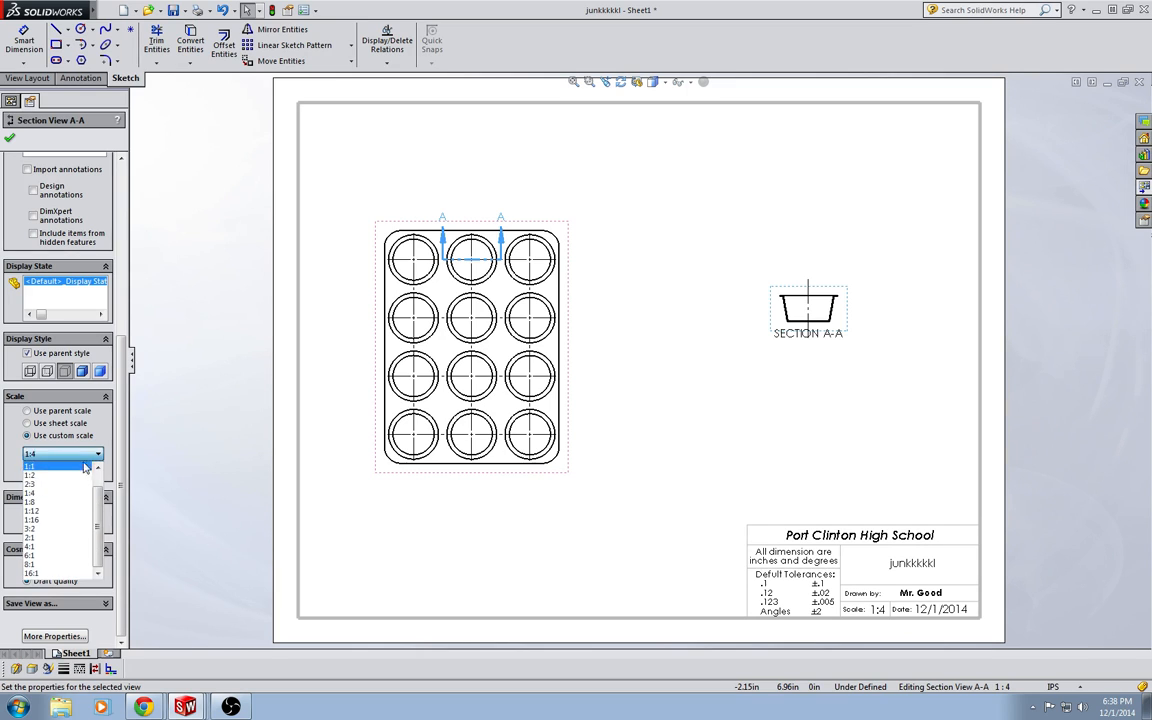
left_click(78, 472)
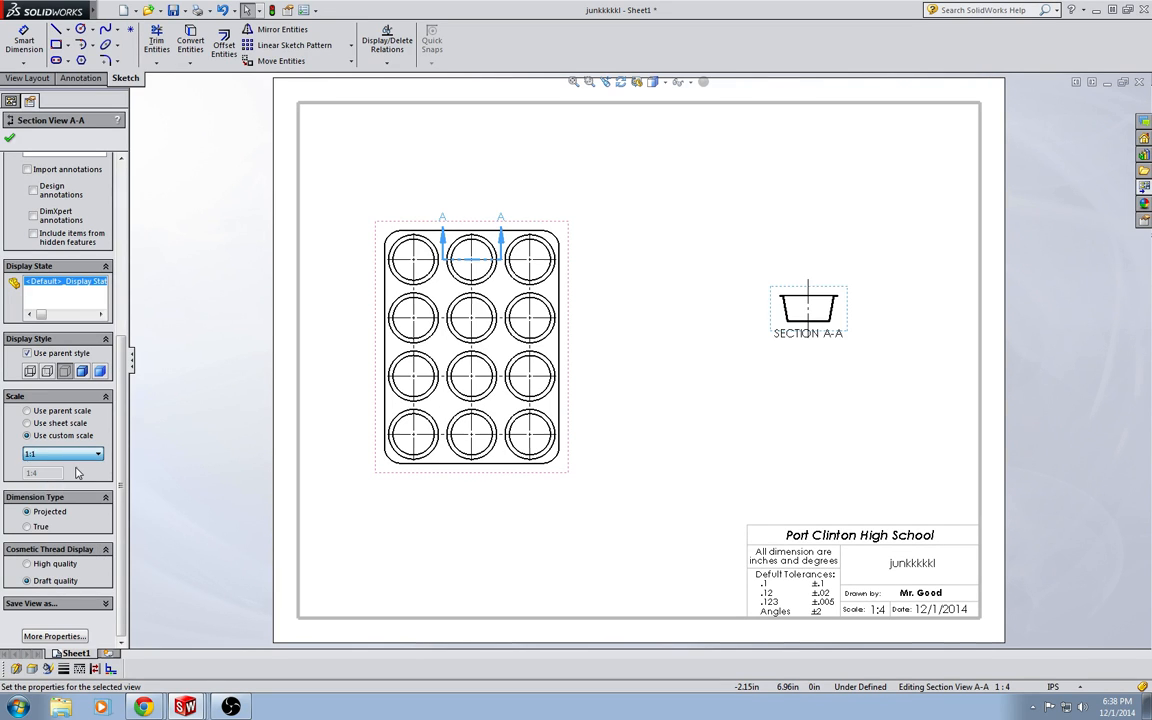
left_click(9, 135)
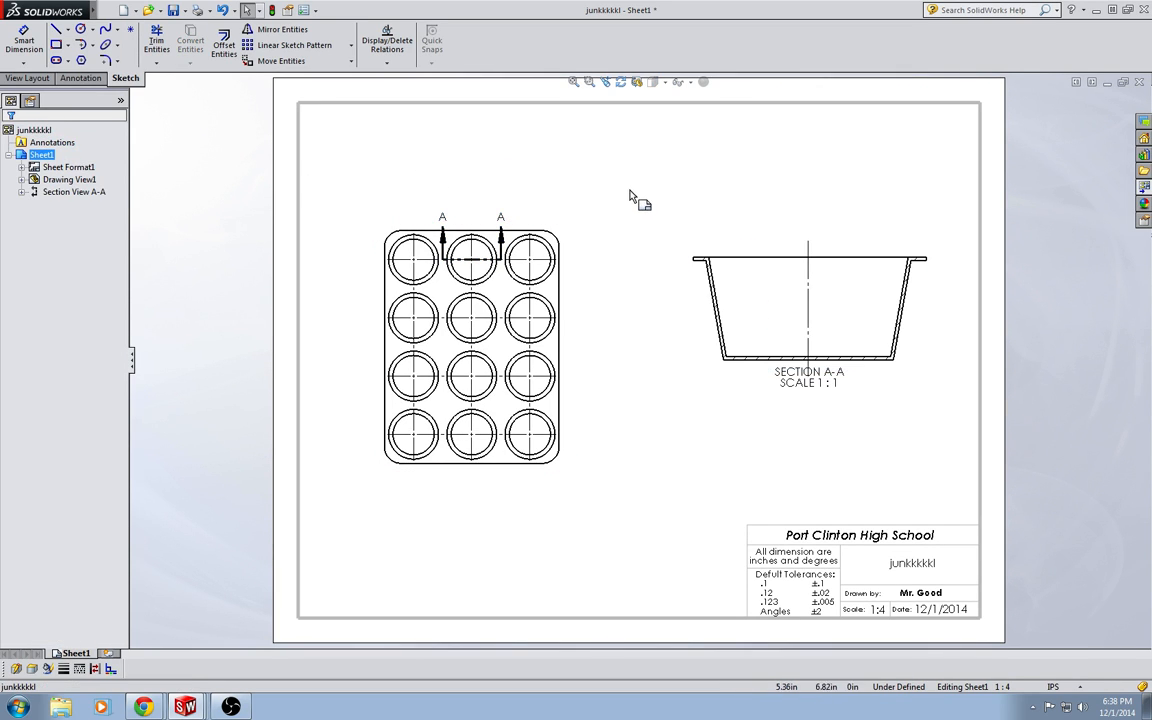
Step: Insert the entire model's dimensions into the front view and section view A-A with Model Items
left_click(82, 79)
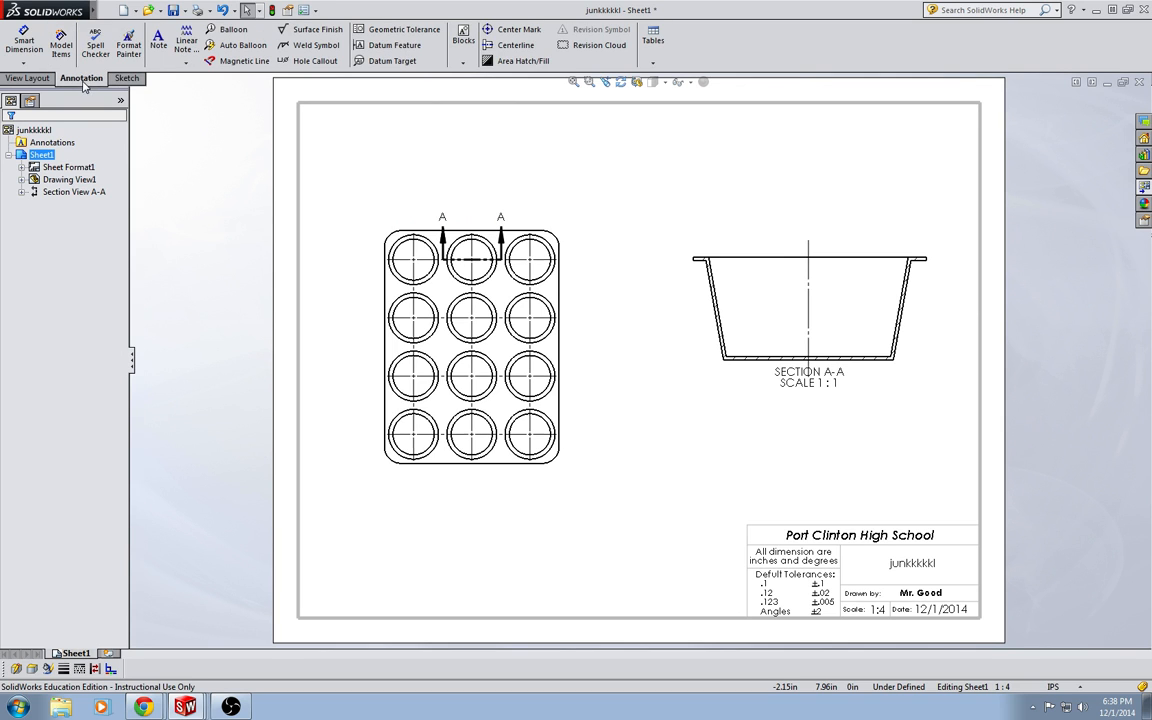
left_click(63, 46)
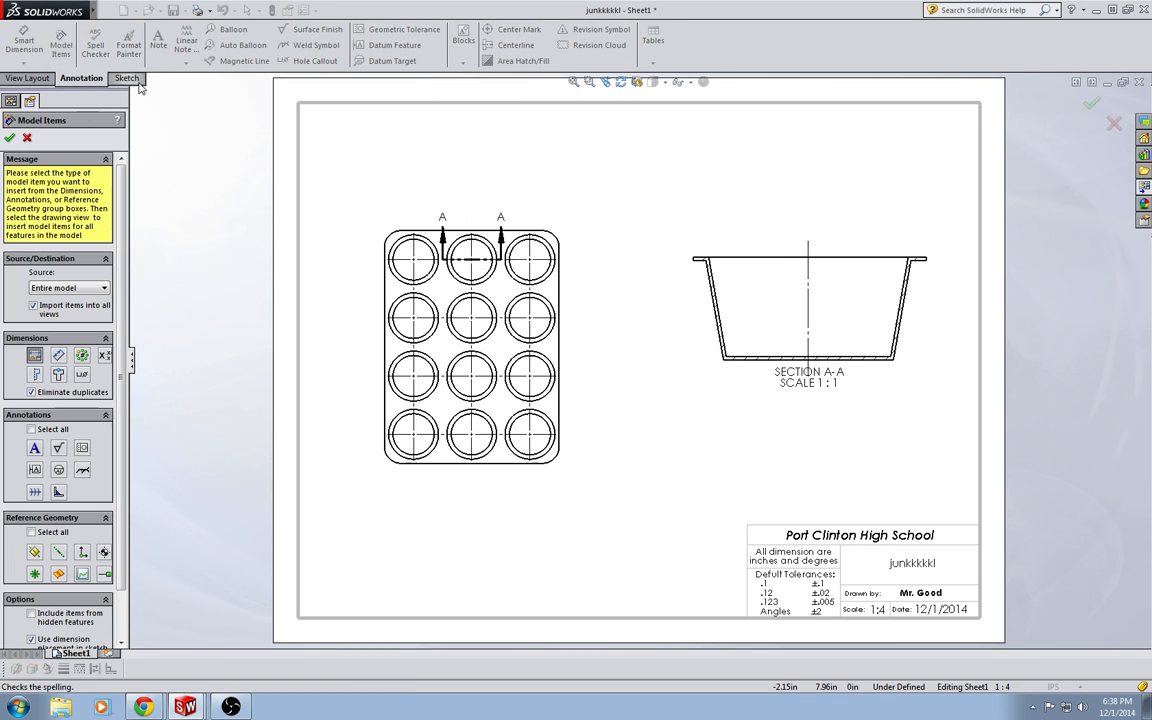
left_click(452, 296)
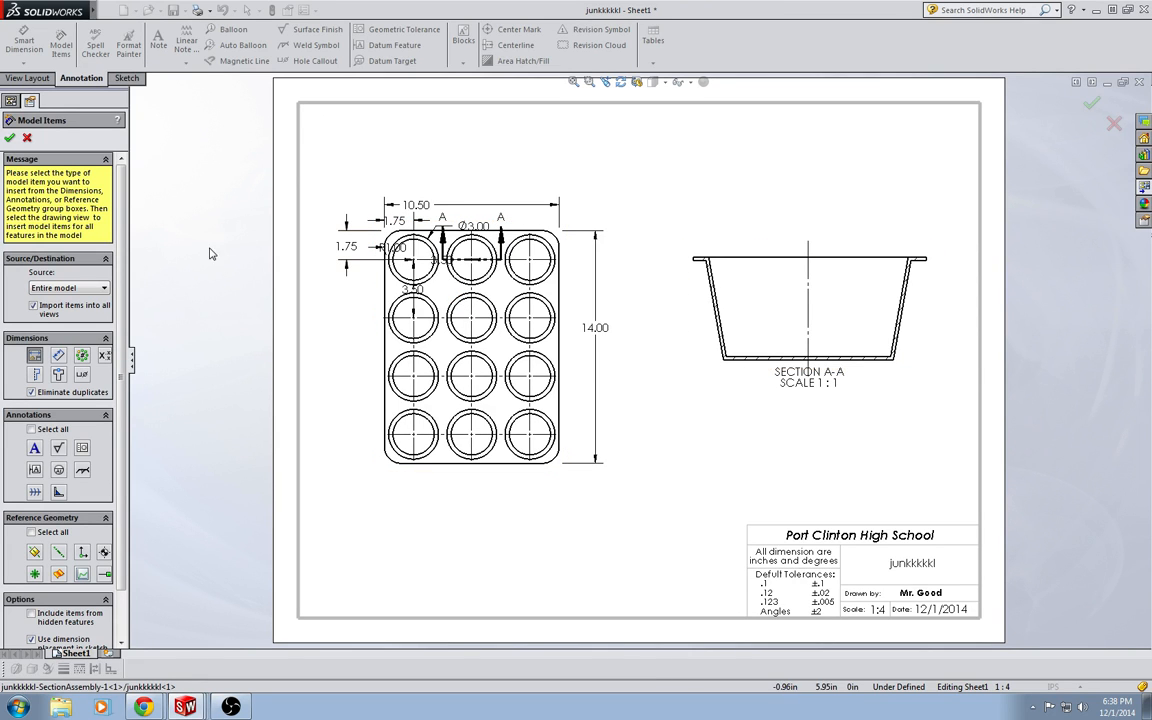
left_click(752, 320)
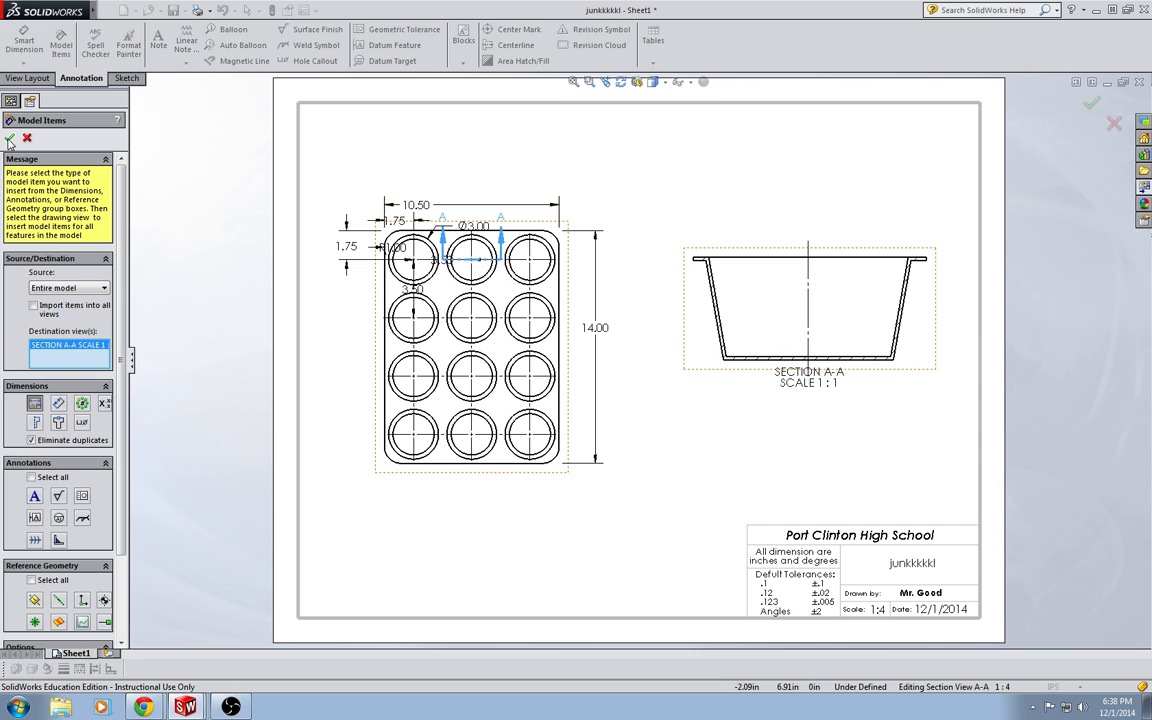
left_click(10, 141)
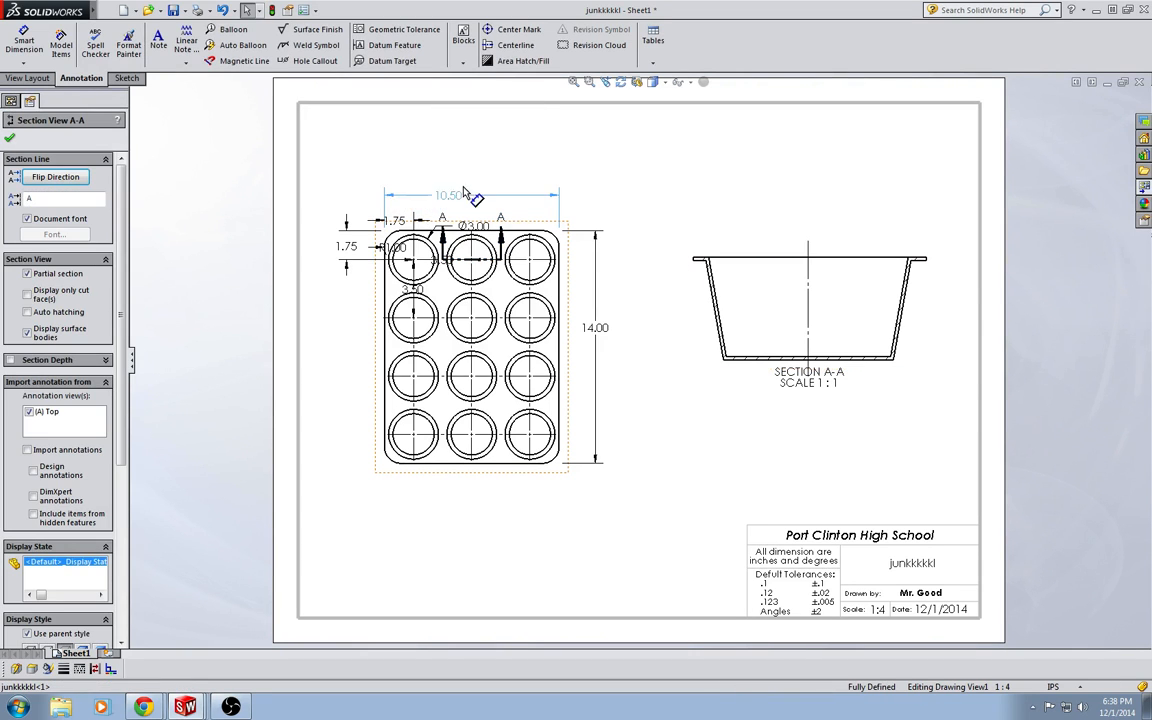
Step: Move the plate's overall width dimension higher above the front view and delete the two 1.75 cup position dimensions
left_click(479, 177)
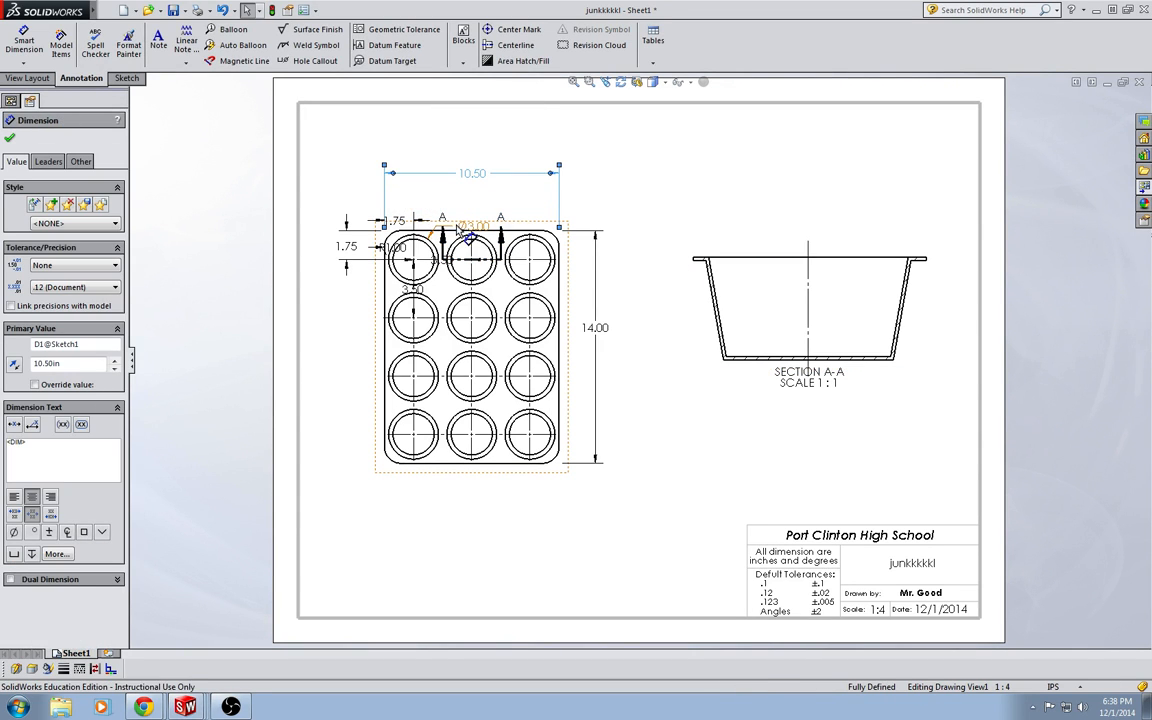
left_click(349, 252)
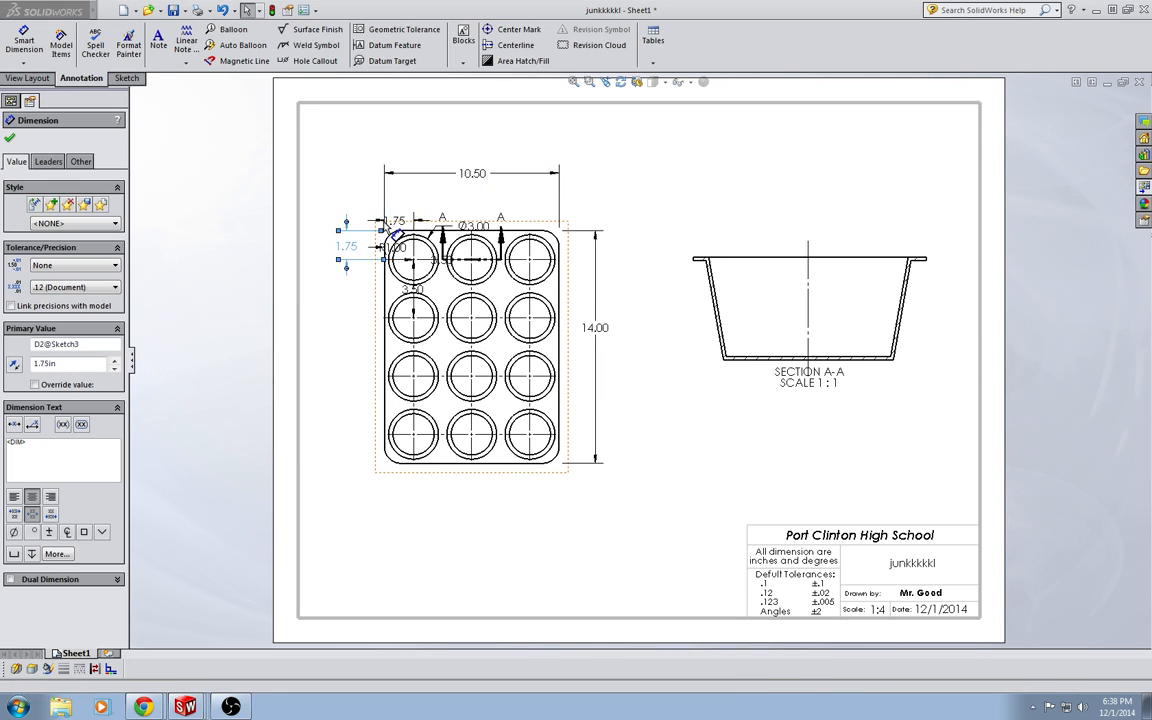
key("Delete")
left_click(402, 225)
key("Delete")
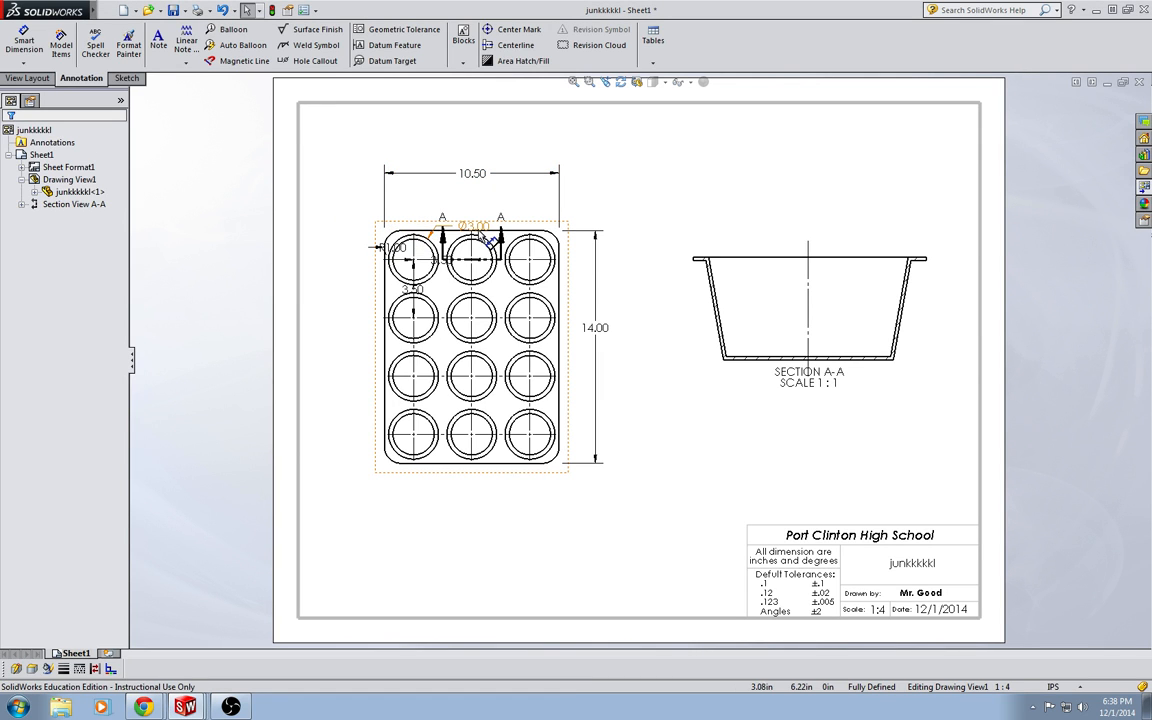
Step: Place the cup diameter dimension outside the front view's left edge and display it as a linear dimension
left_click_drag(467, 228, 338, 275)
right_click(346, 273)
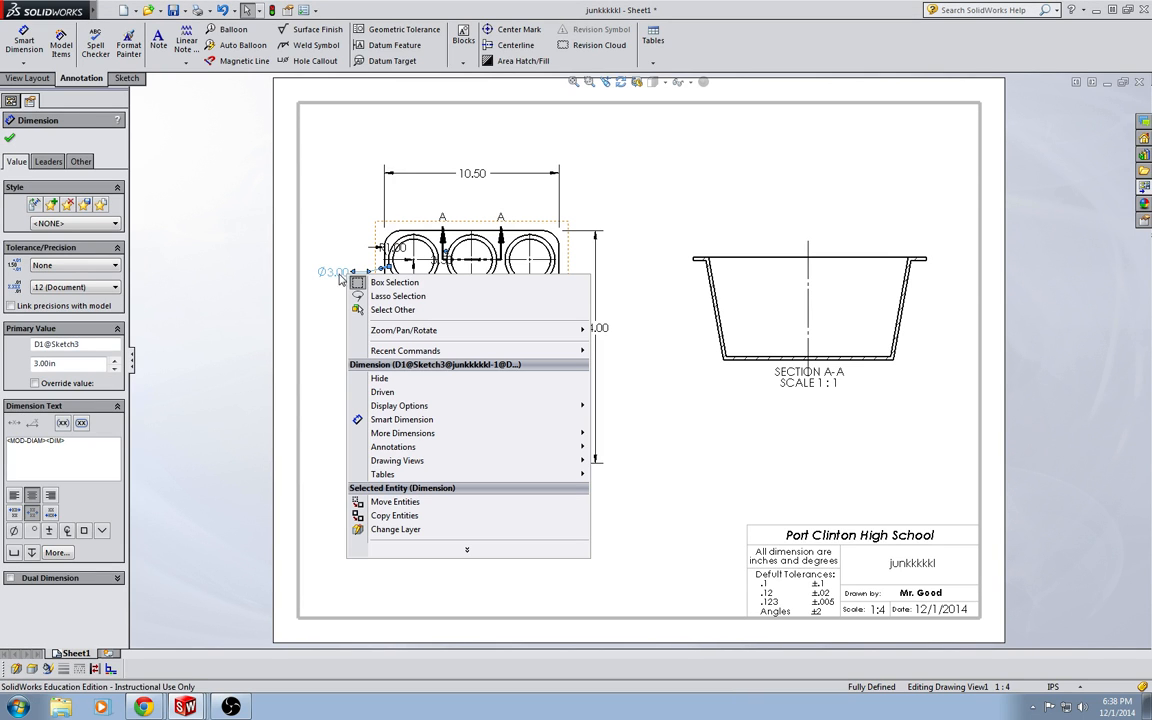
mouse_move(410, 405)
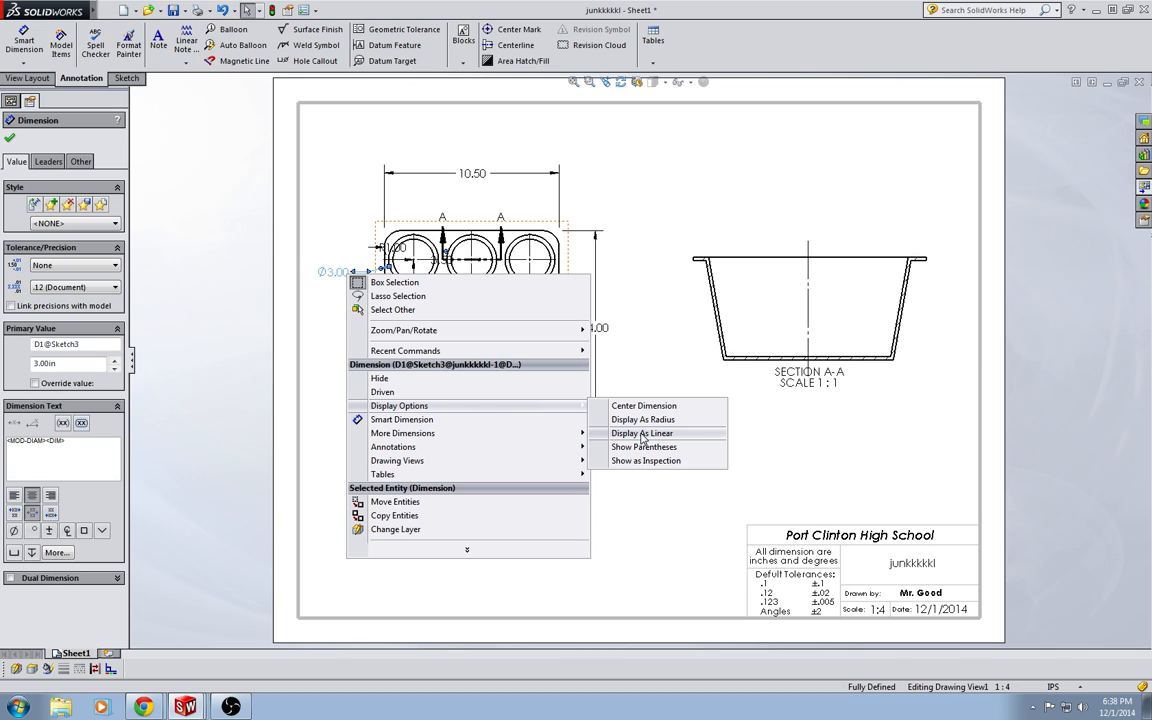
left_click(689, 438)
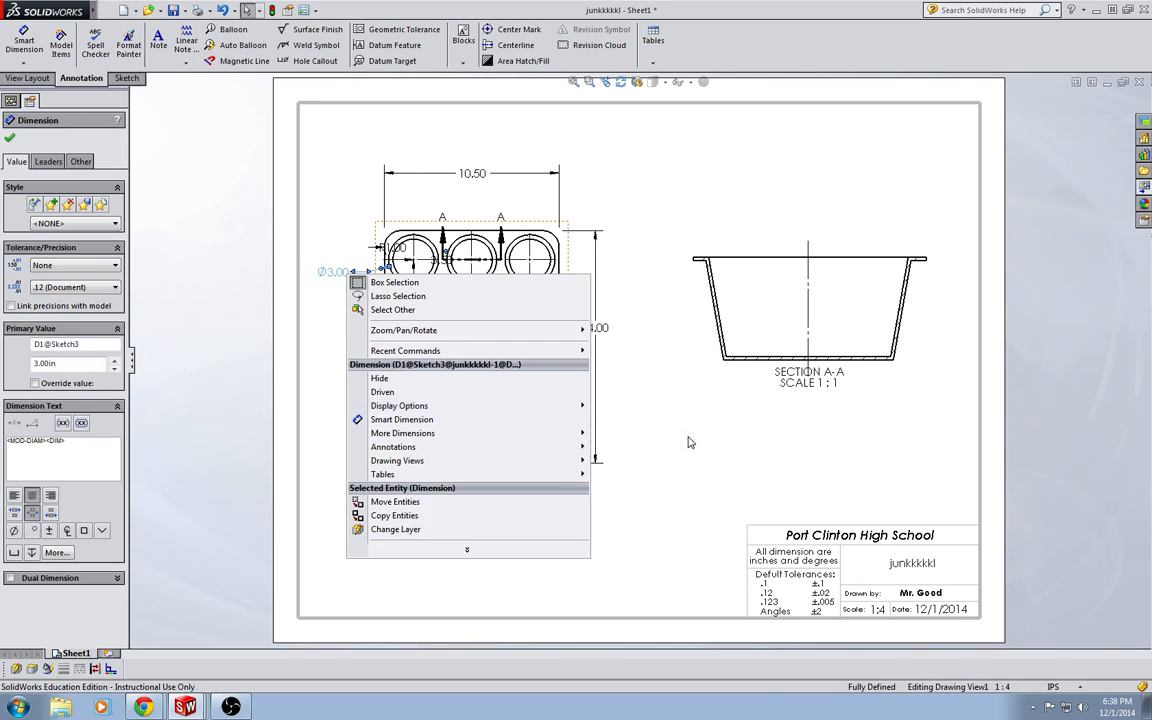
mouse_move(332, 270)
left_mouse_down()
mouse_move(393, 120)
mouse_move(334, 165)
mouse_move(288, 290)
mouse_move(280, 264)
mouse_move(317, 266)
left_mouse_up()
left_click(315, 194)
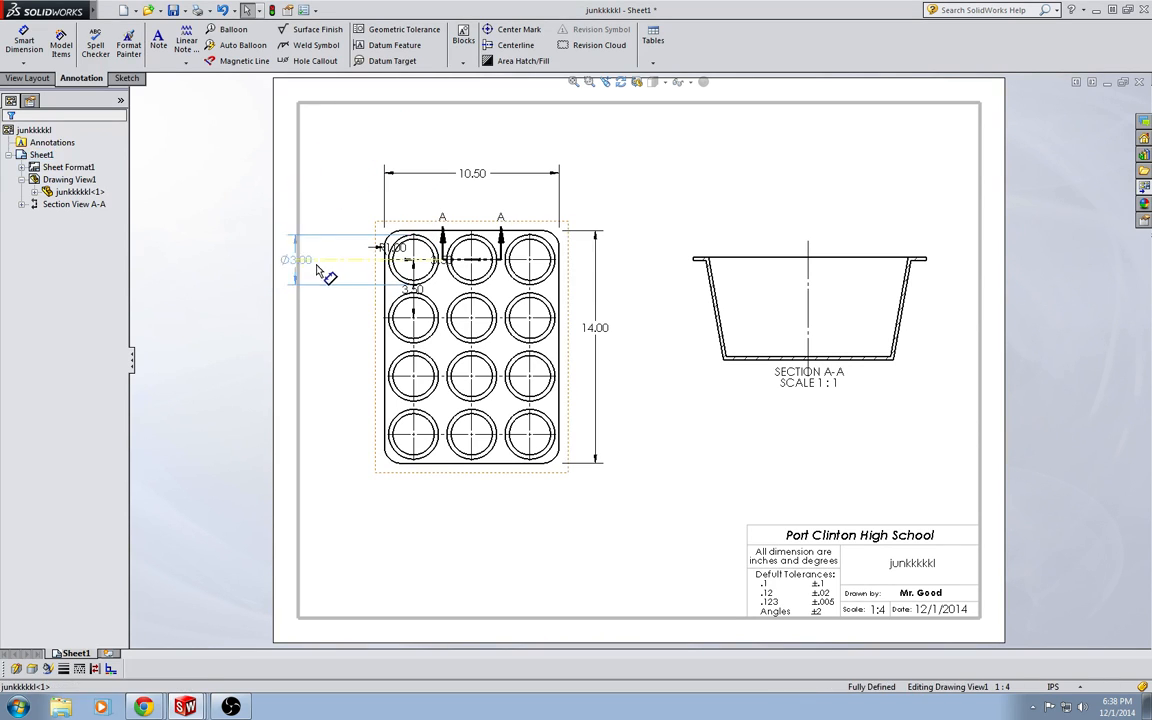
left_click(354, 215)
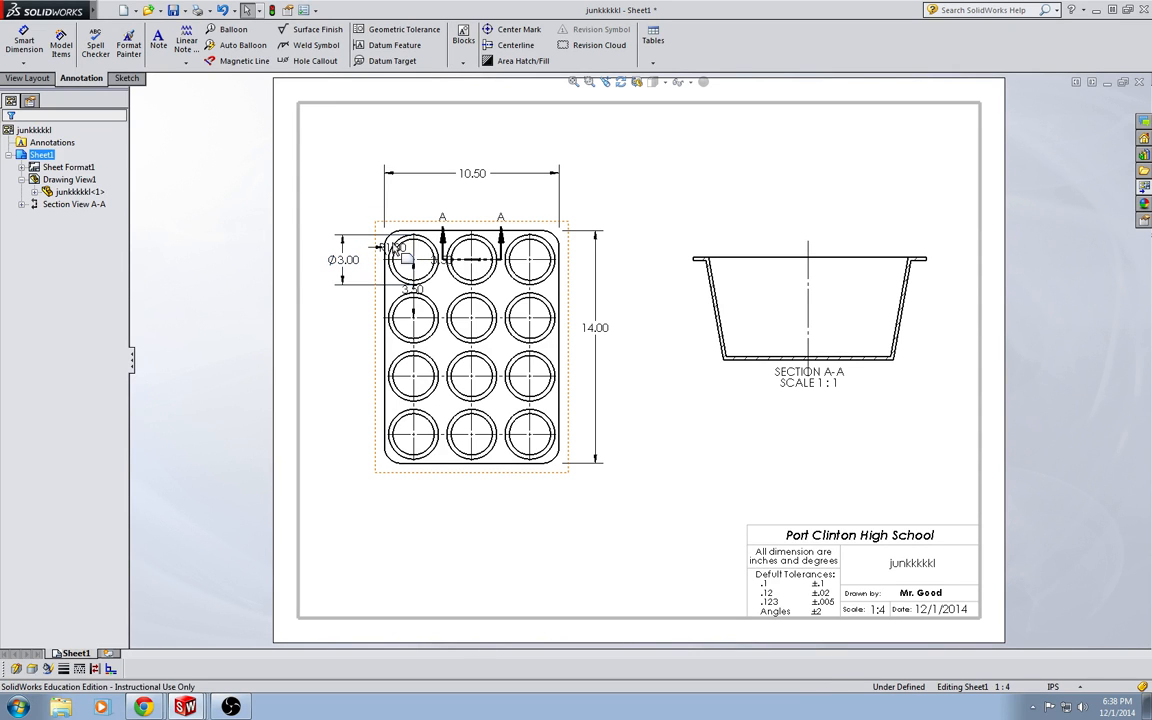
Step: Delete the corner radius dimension and the vertical cup spacing dimension from the front view
left_click_drag(394, 249, 329, 194)
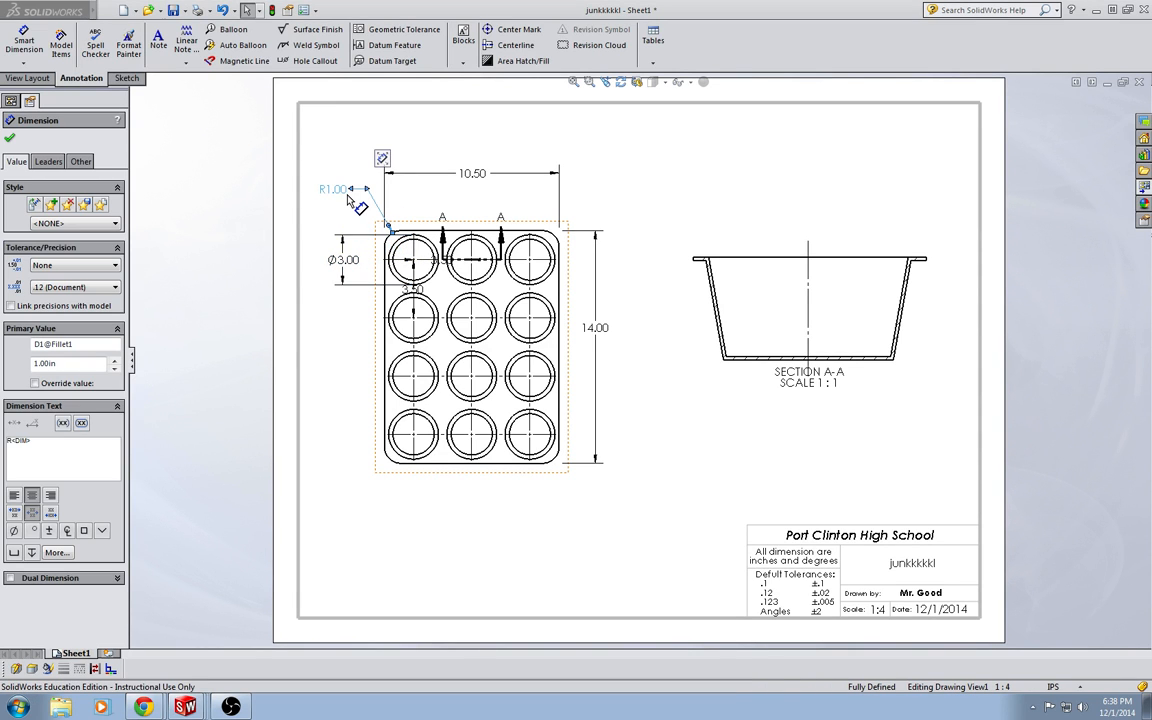
key("Delete")
left_click_drag(426, 294, 357, 288)
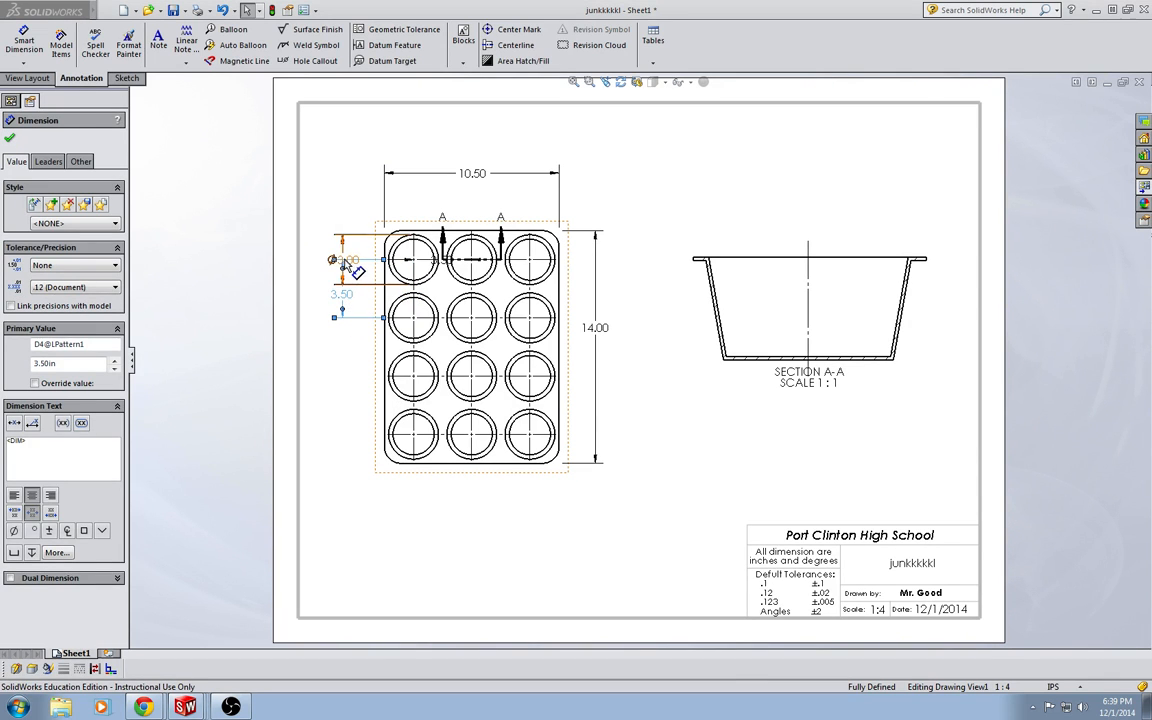
left_click(340, 202)
left_click(347, 294)
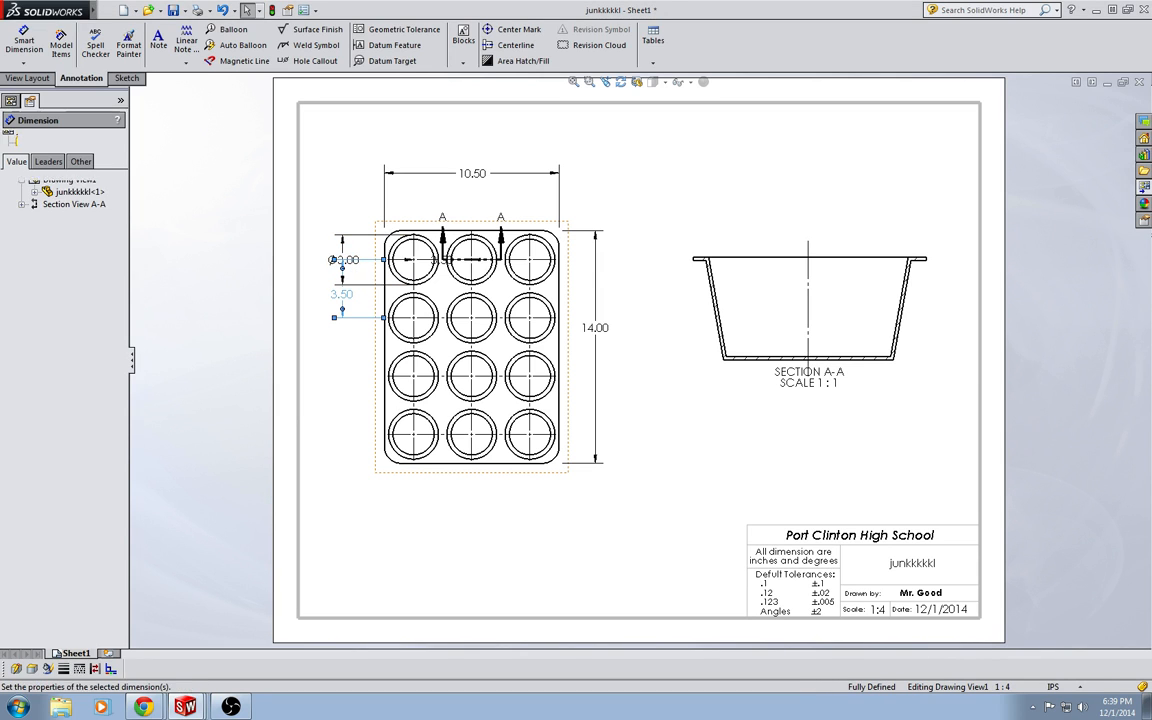
key("Delete")
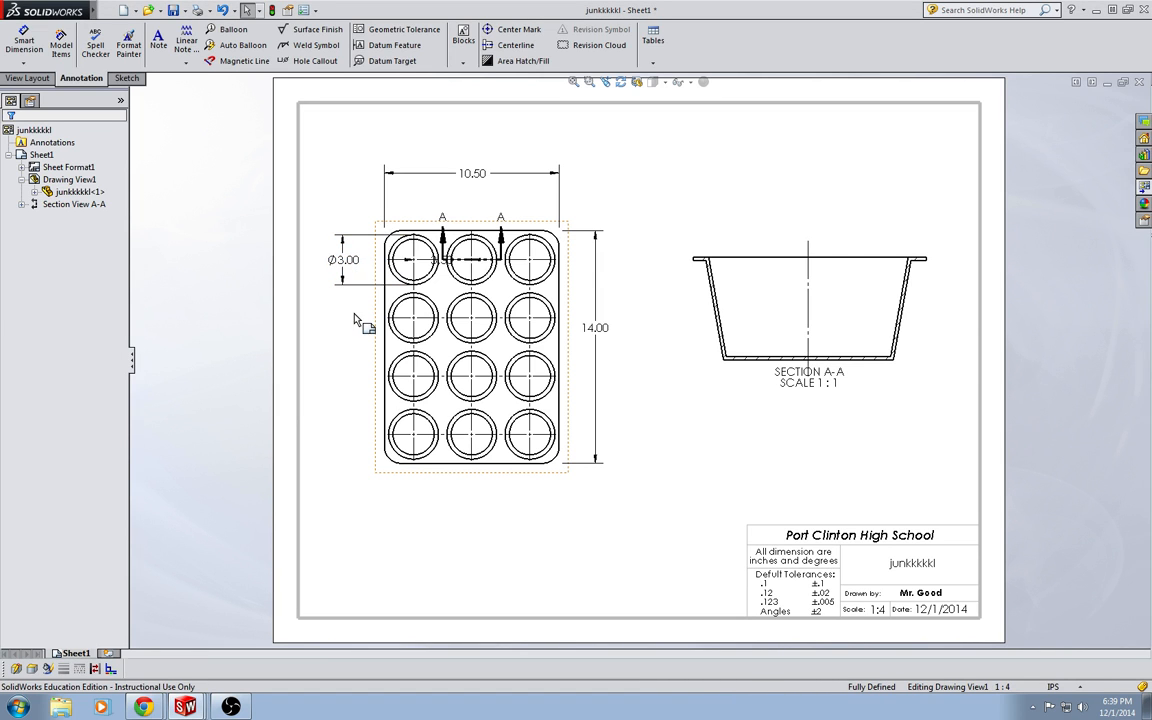
Step: Move the horizontal cup spacing dimension above the front view and shift the overall height dimension slightly outward
left_click(445, 262)
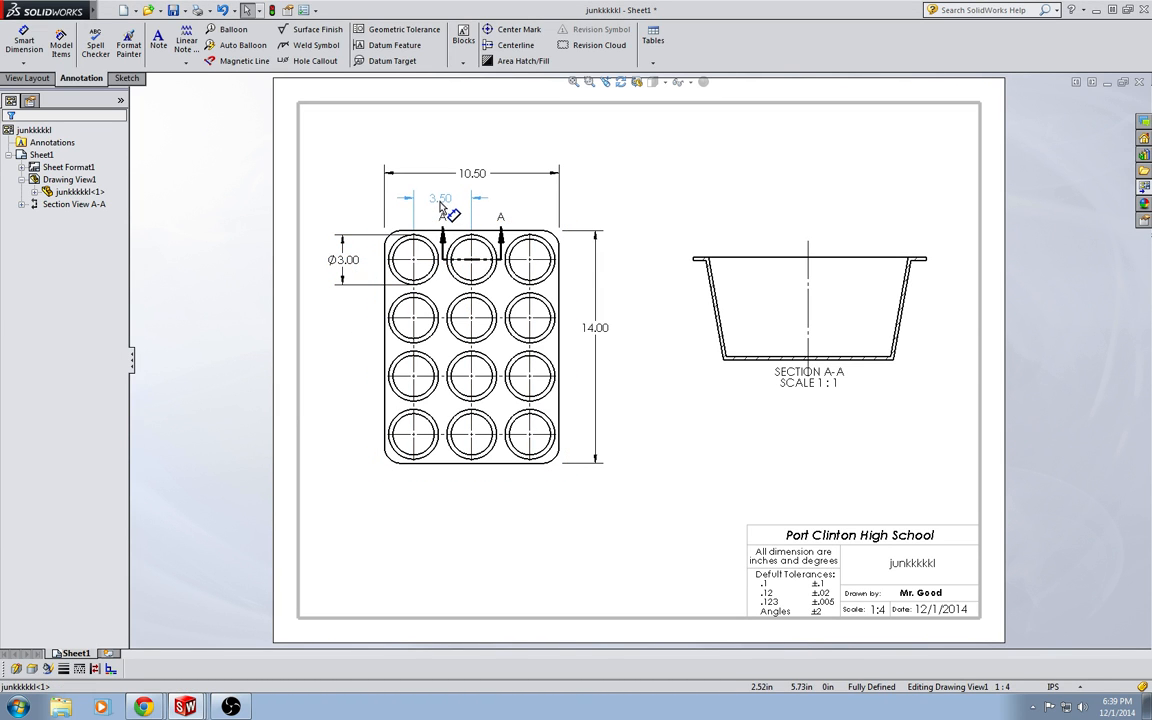
left_click(440, 205)
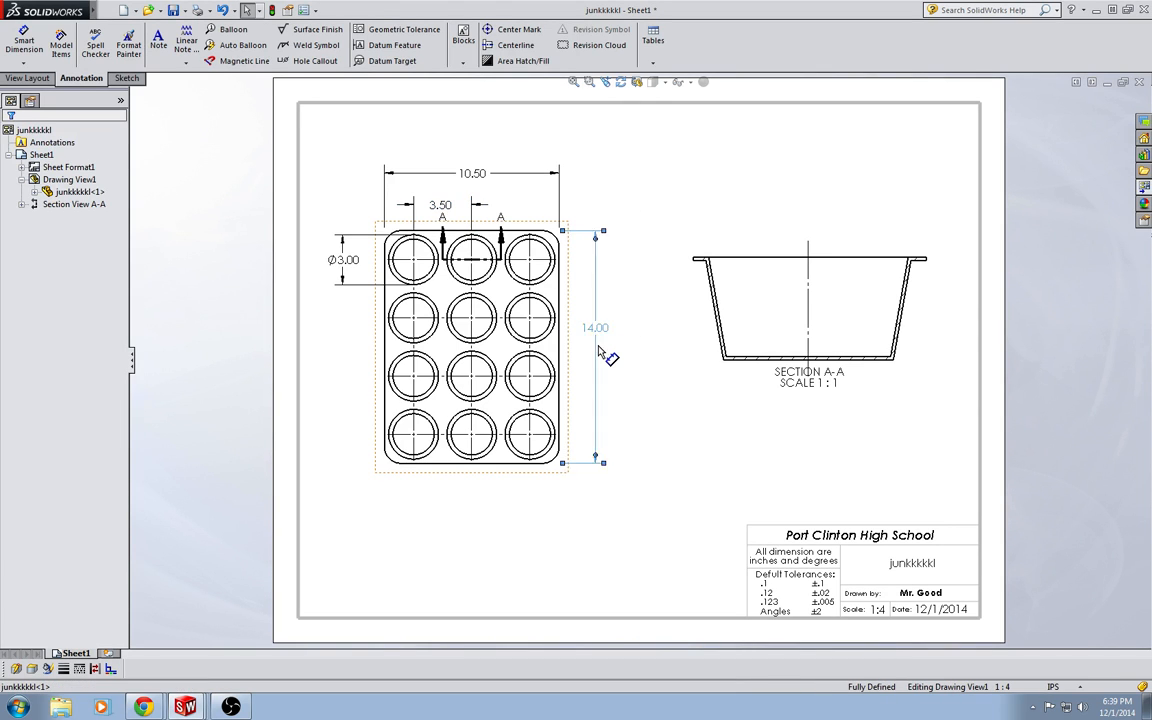
left_click(611, 340)
left_click(640, 182)
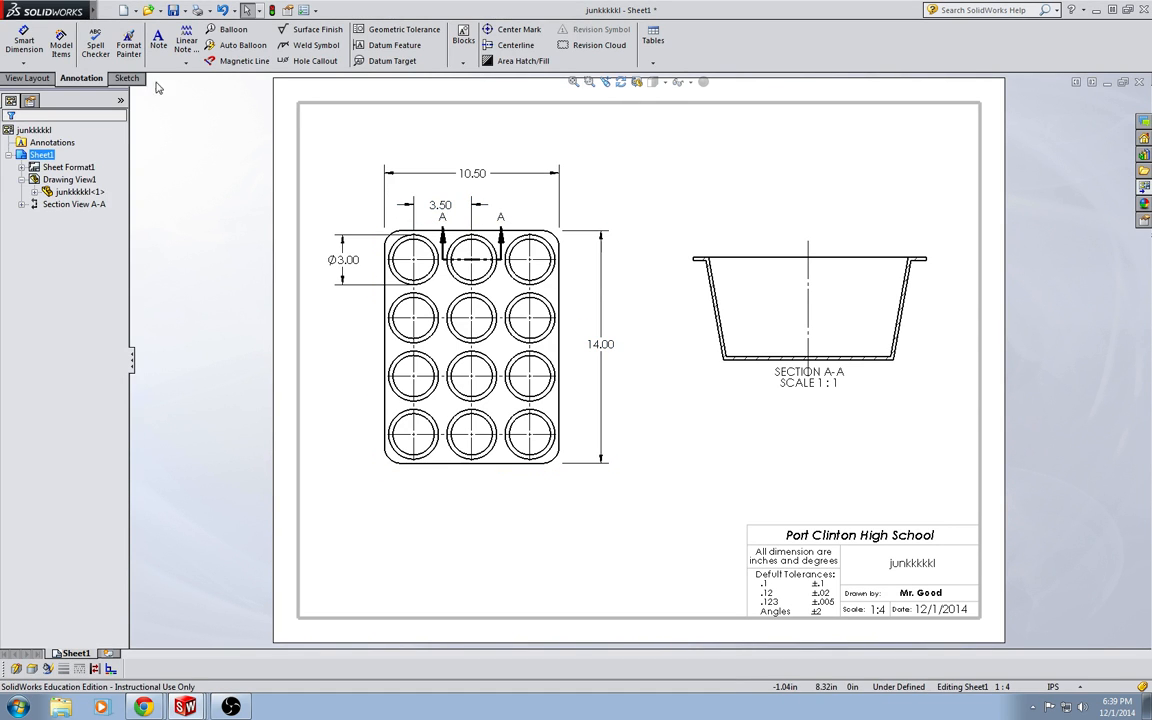
Step: With Smart Dimension, dimension the vertical spacing between the second and third cup rows and the plate's lower-left corner radius
left_click(25, 42)
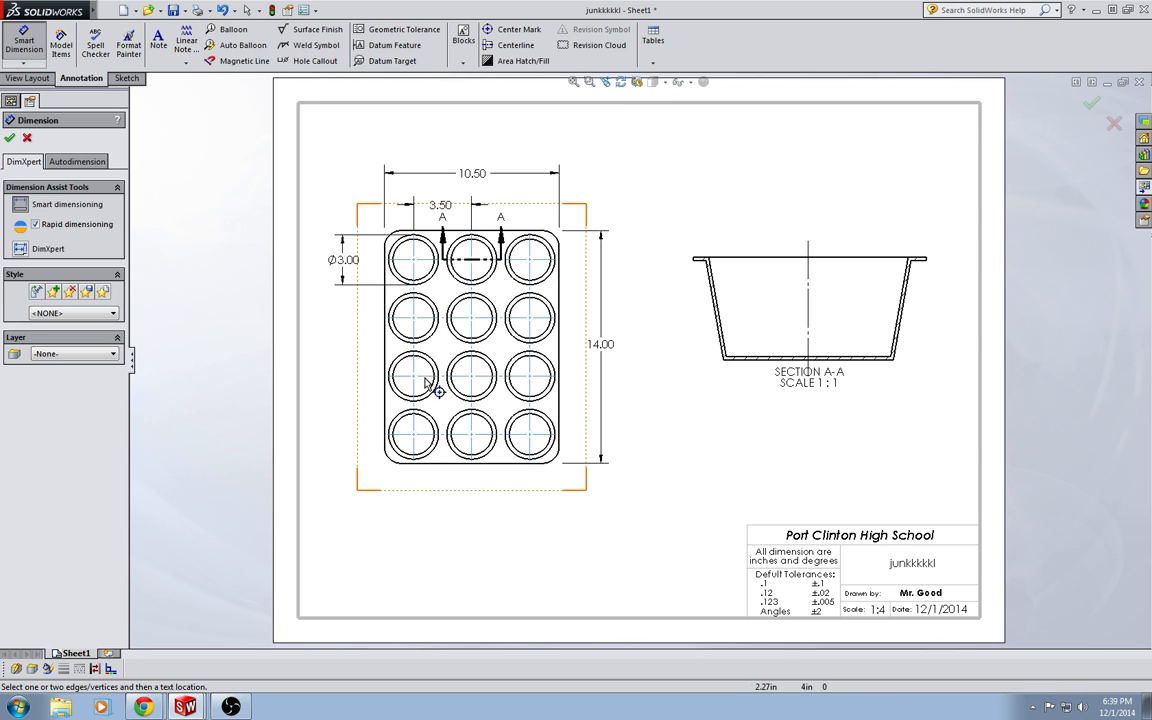
left_click(424, 320)
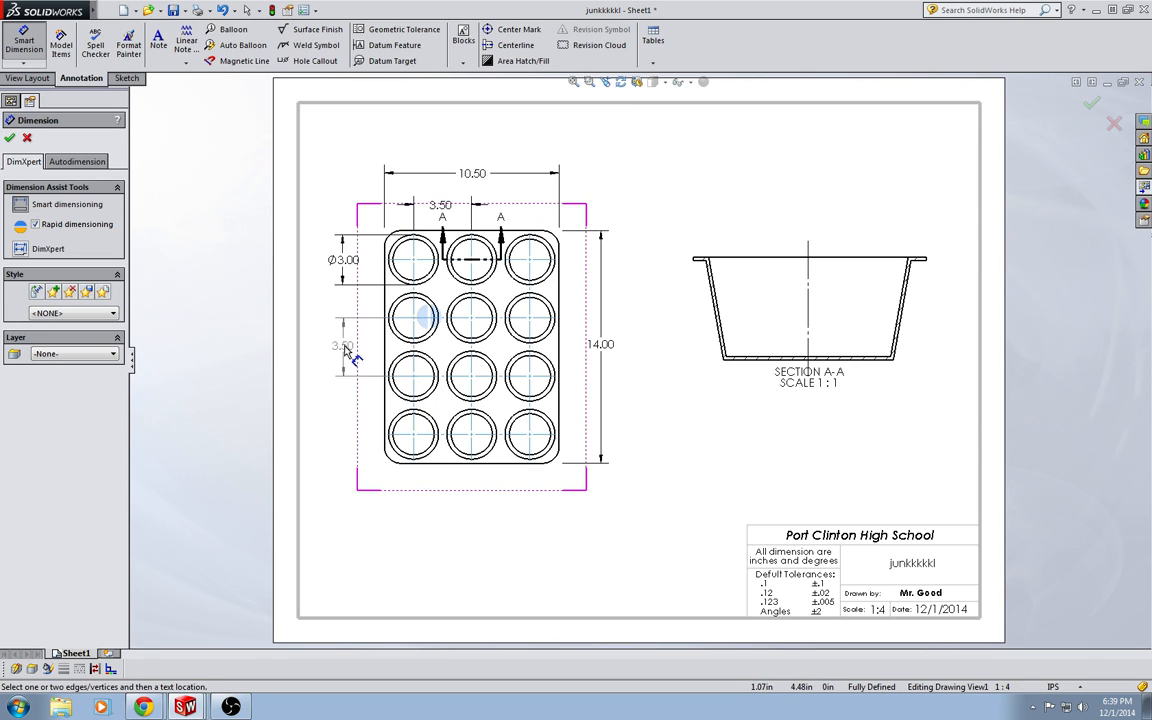
left_click(341, 347)
left_click(396, 452)
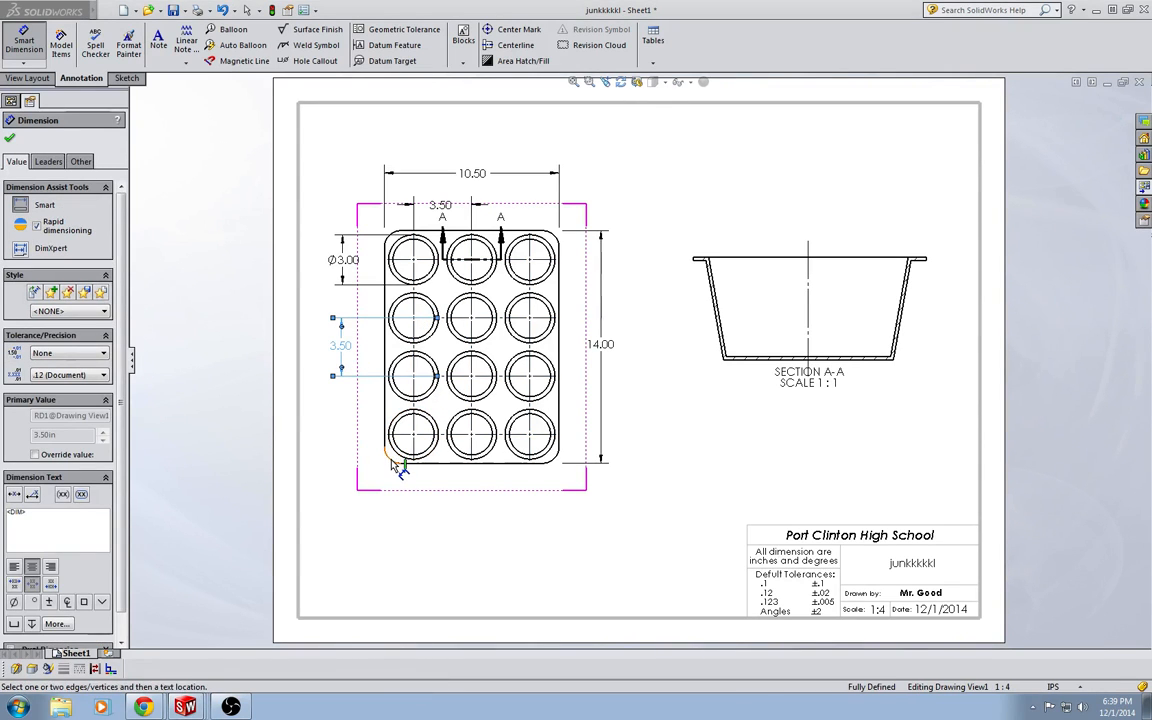
left_click(342, 497)
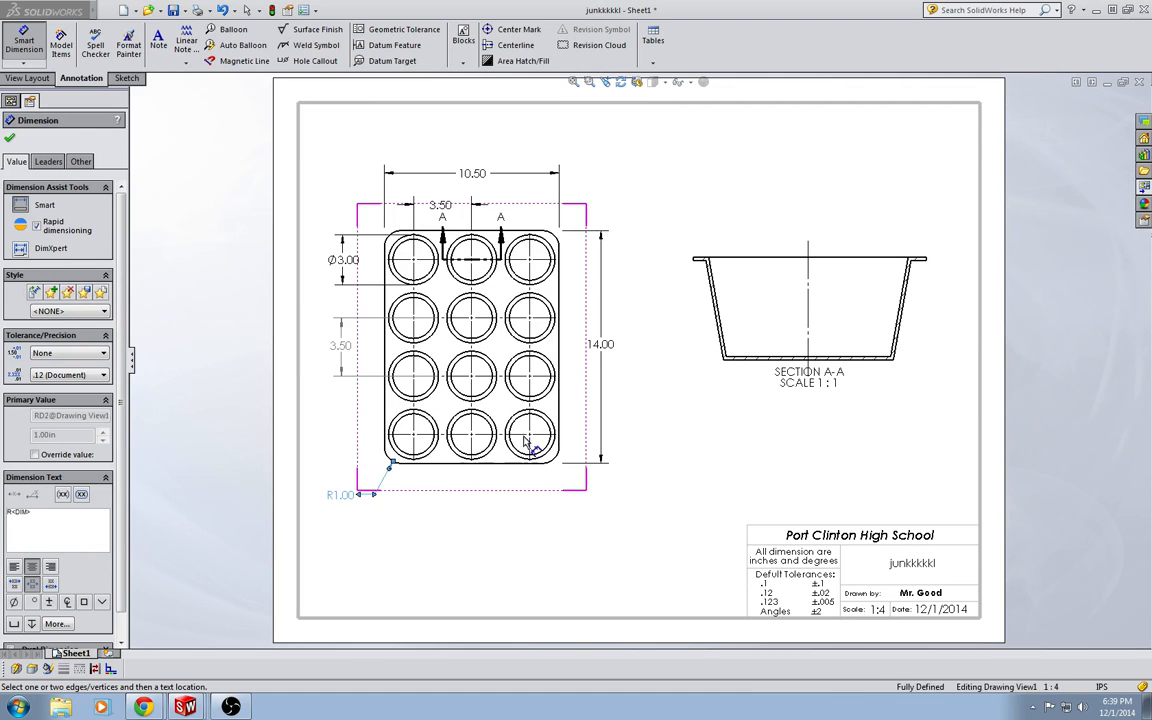
Step: Dimension the rim's thickness in section view A-A, placing the text to the left above the rim
left_click(707, 260)
scroll(707, 288, "down", 5)
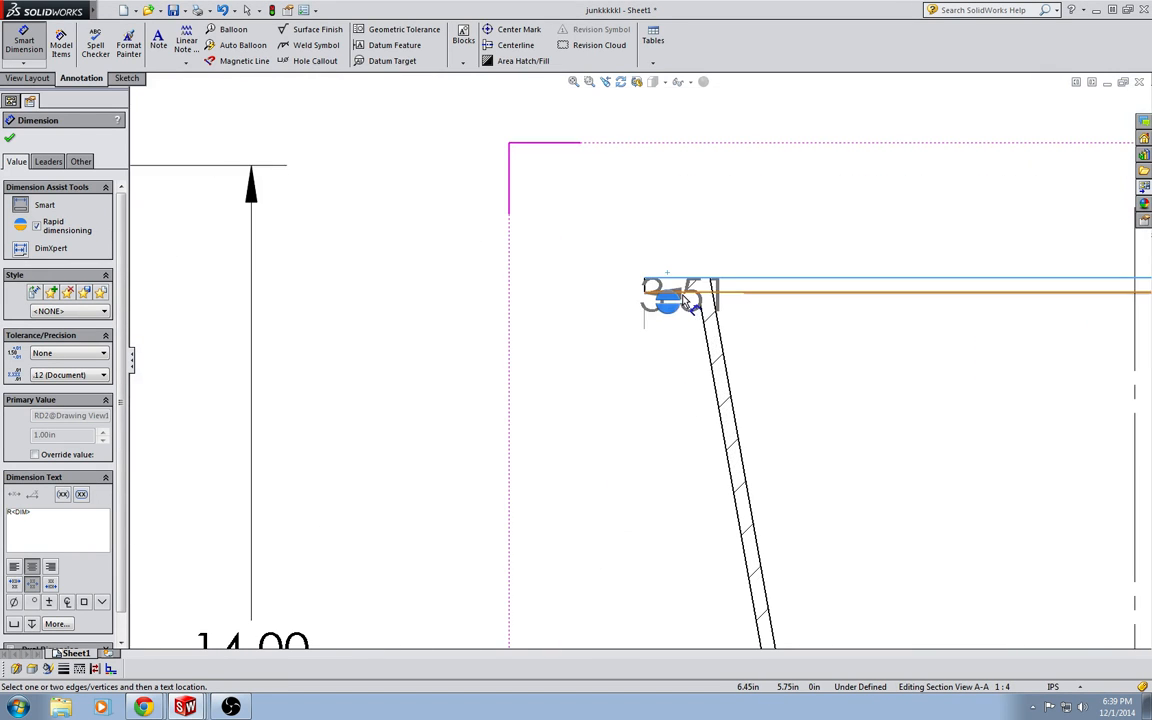
left_click(672, 298)
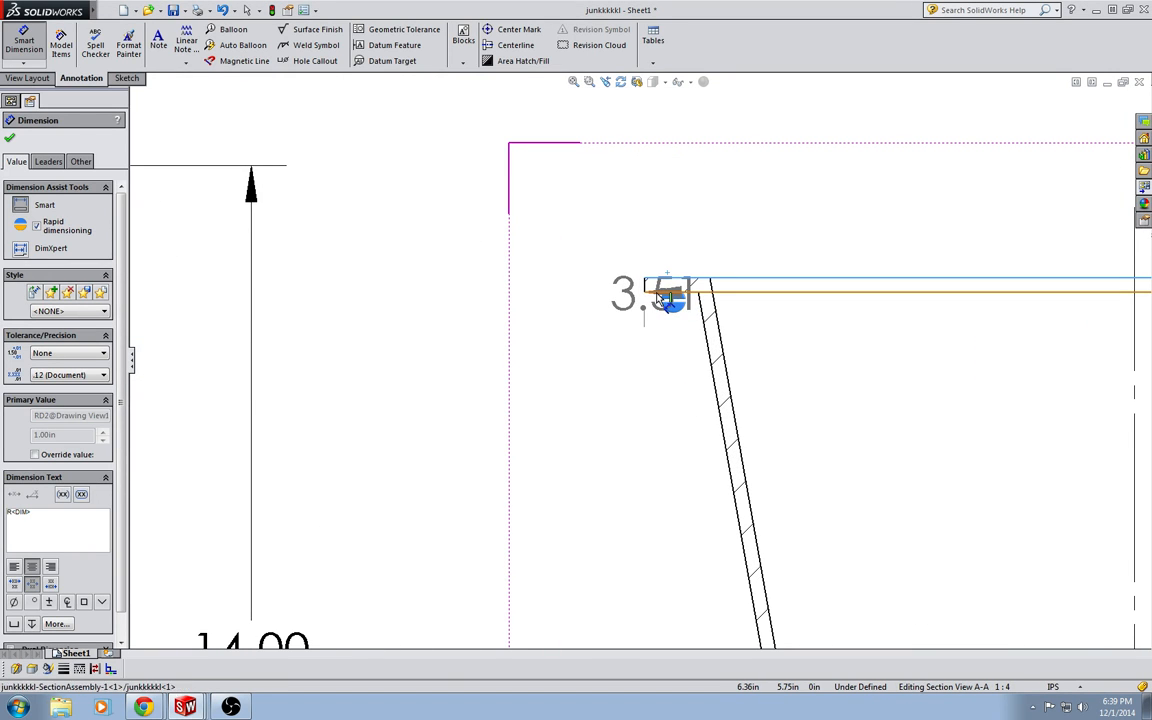
left_click(657, 292)
left_click(490, 180)
scroll(753, 378, "up", 5)
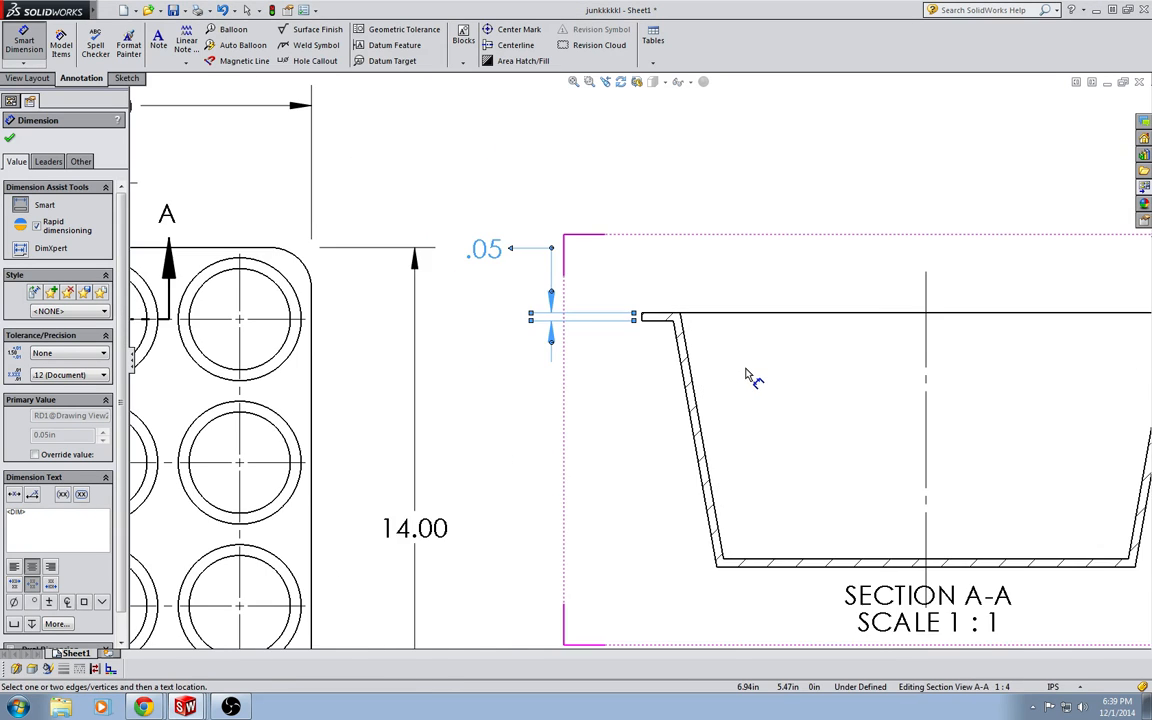
Step: Dimension the cup's inside depth from the rim's top face to the inner floor, left of section view A-A
left_click(655, 331)
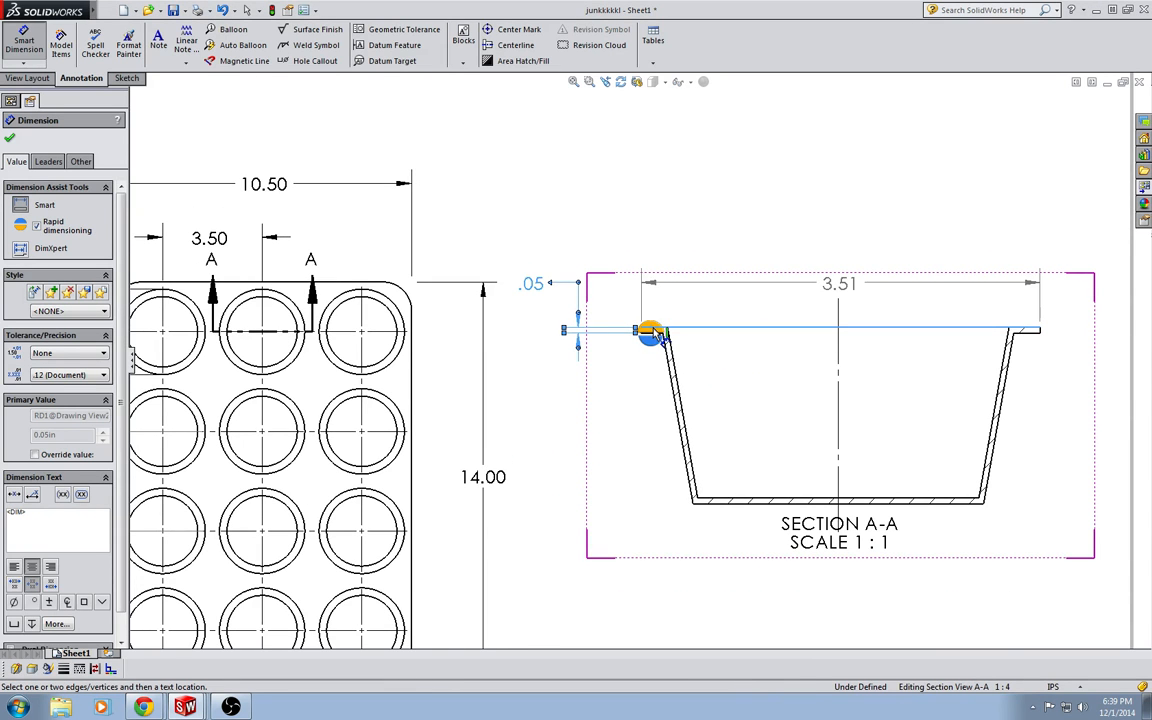
left_click(752, 500)
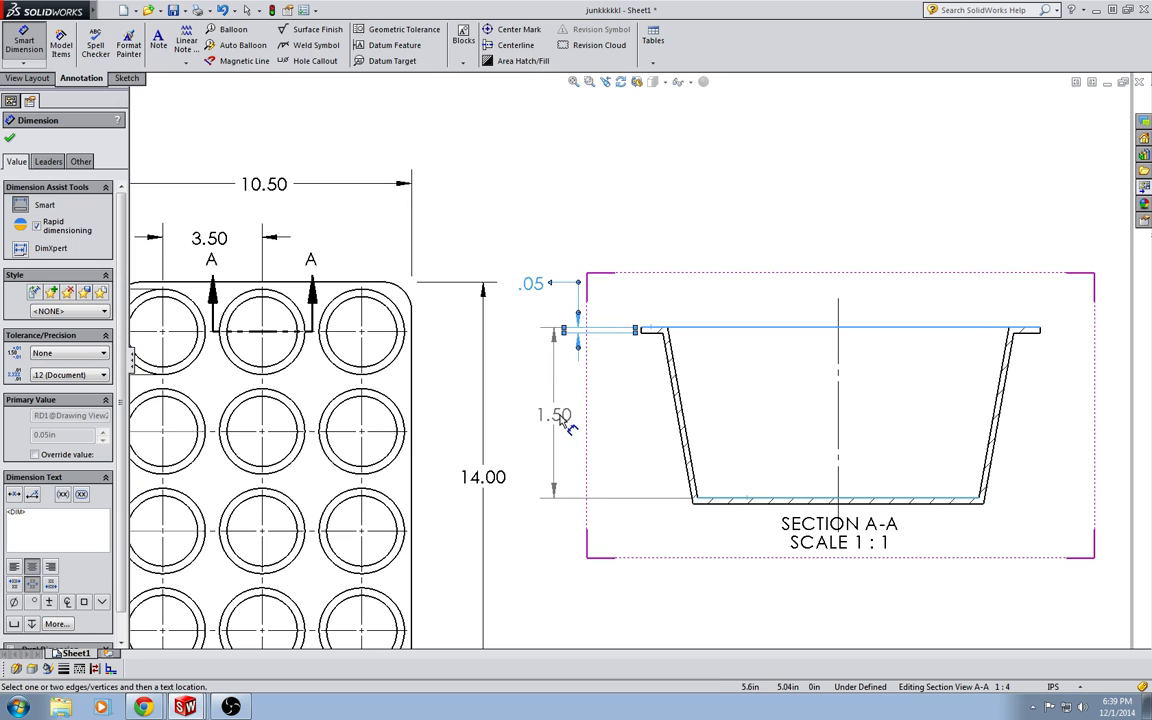
left_click(545, 420)
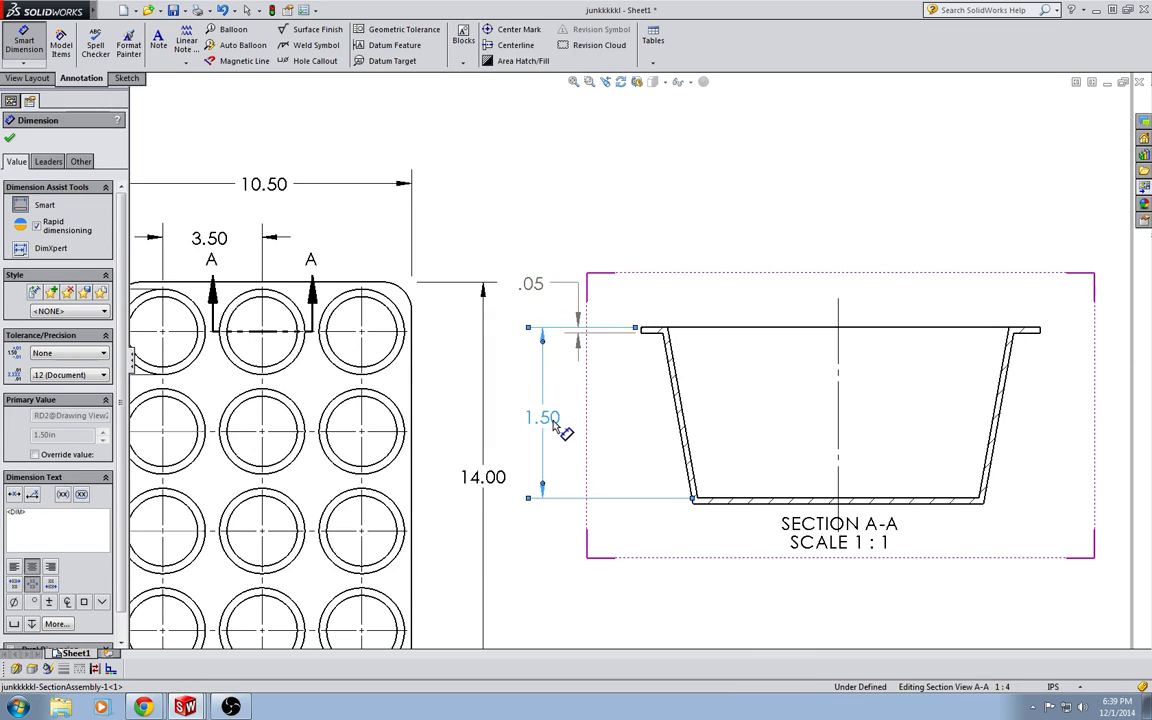
mouse_move(560, 418)
left_mouse_down()
mouse_move(614, 420)
mouse_move(552, 418)
left_mouse_up()
Step: Dimension the cup's inside diameter at the rim, centred above section view A-A
left_click(737, 230)
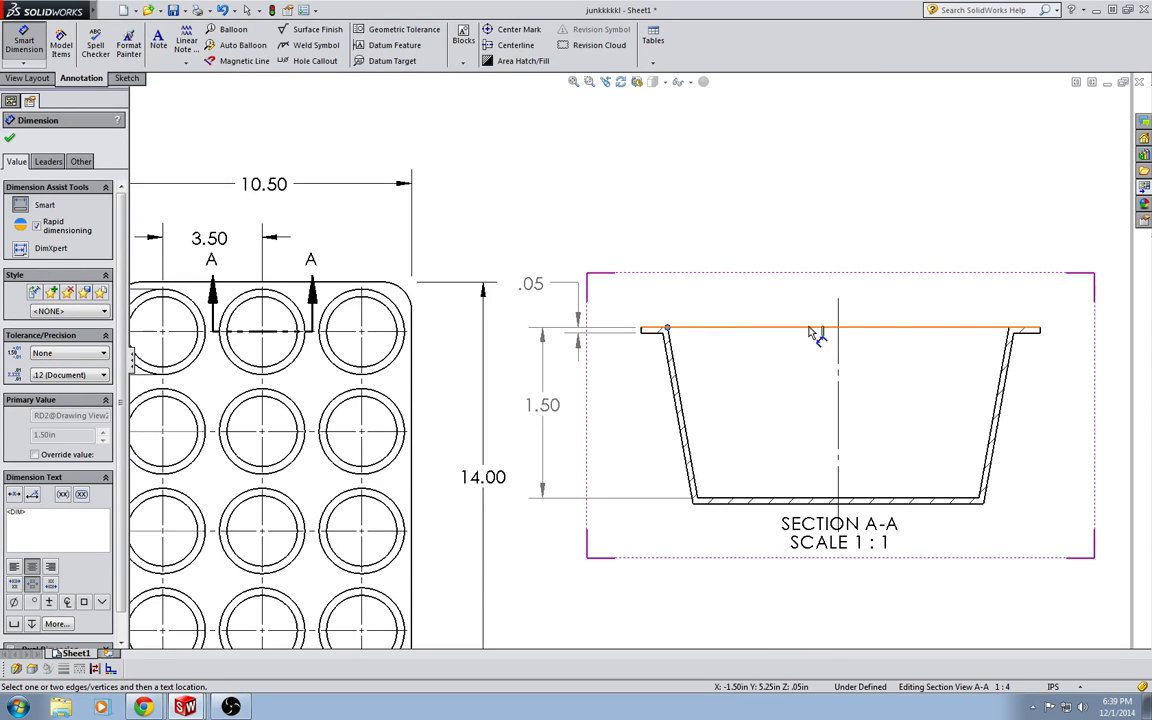
left_click(1010, 330)
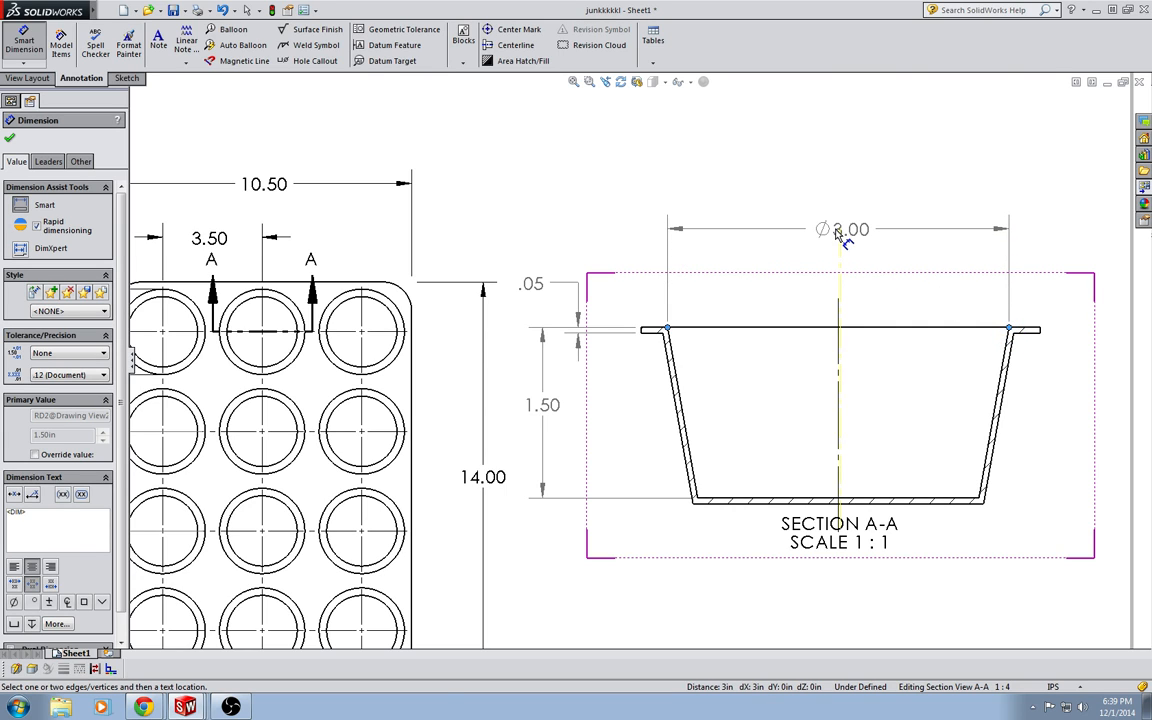
left_click(838, 232)
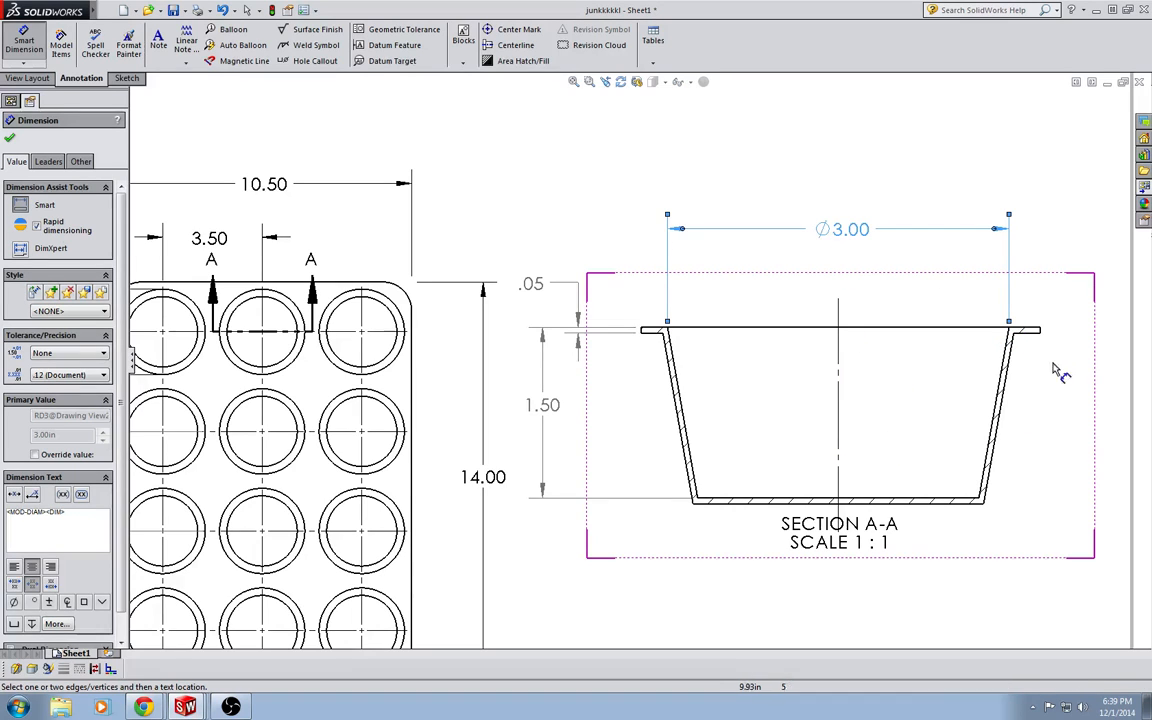
Step: Dimension the cup's floor thickness at the lower-right corner of section view A-A and end dimensioning
left_click(963, 502)
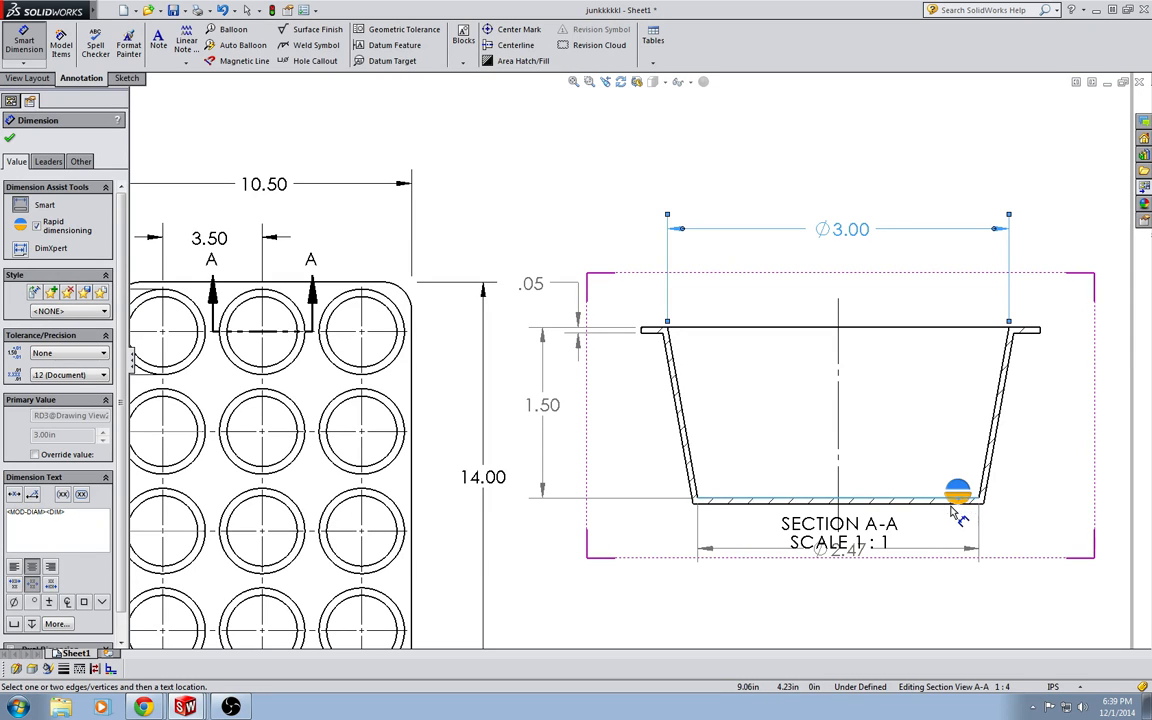
left_click(943, 503)
left_click(1018, 551)
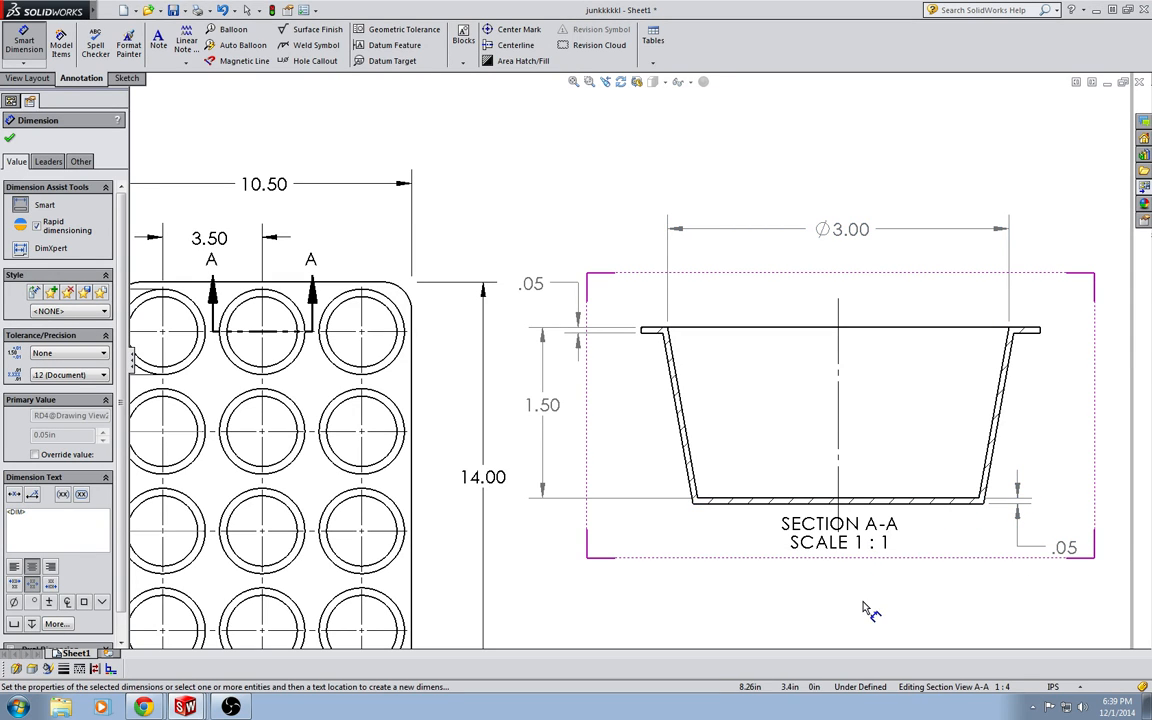
key("Escape")
Step: Move the section A-A scale label lower, clear of the cup's centerline
left_click_drag(873, 546, 871, 580)
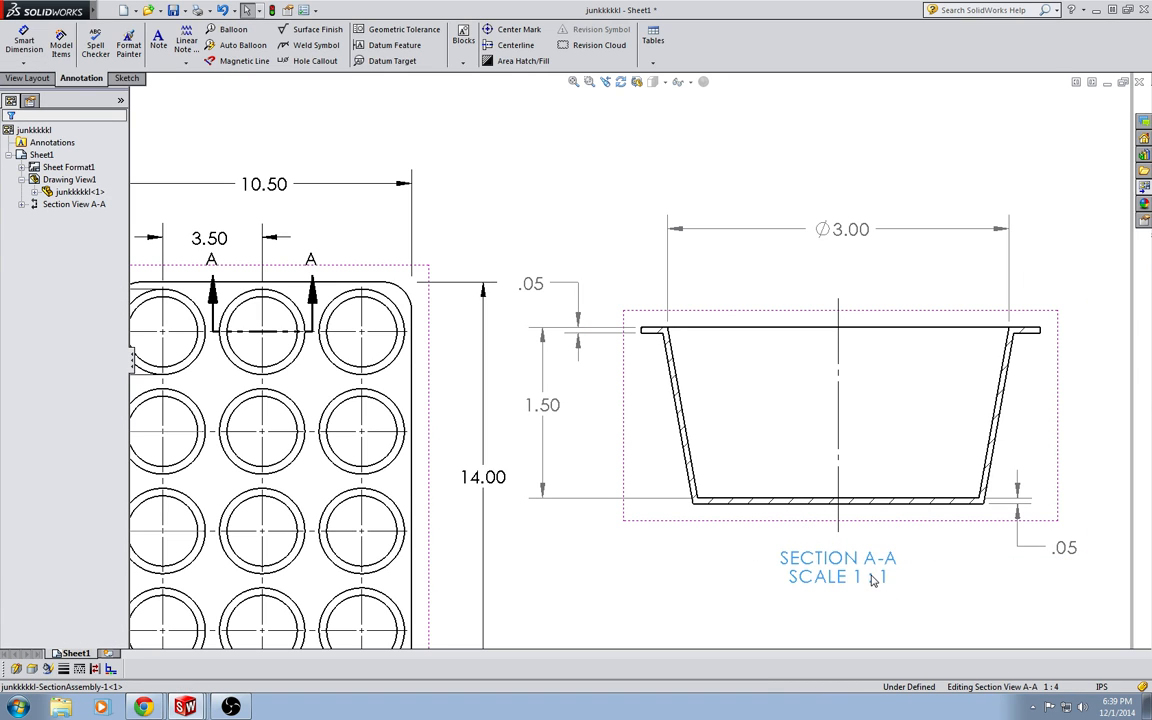
key("f")
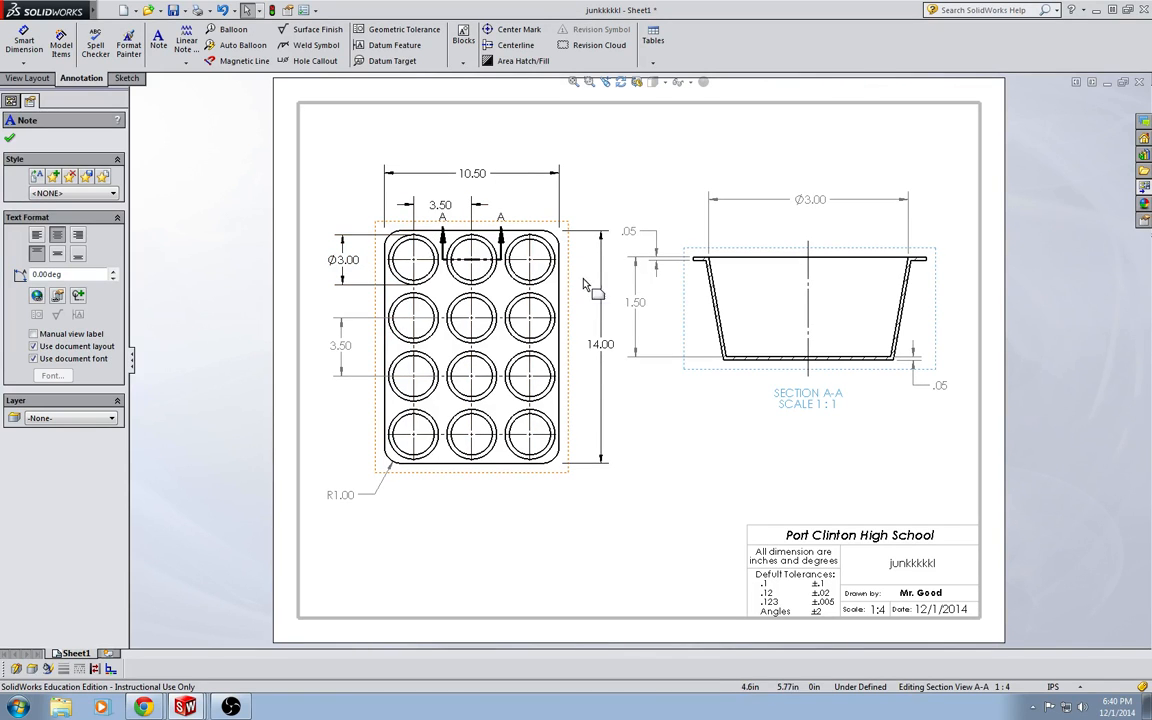
left_click(649, 468)
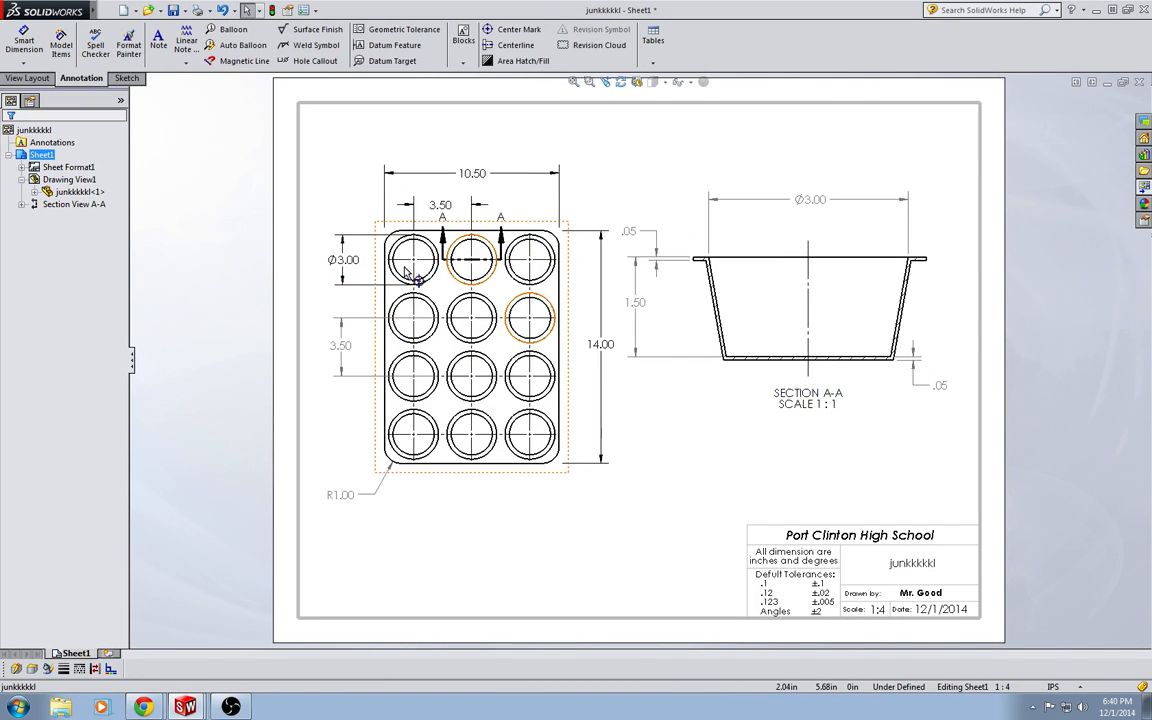
Step: Append "typ" to the front view's cup diameter, vertical cup spacing and corner radius dimensions, moving the spacing dimension closer to the plate
left_click(341, 259)
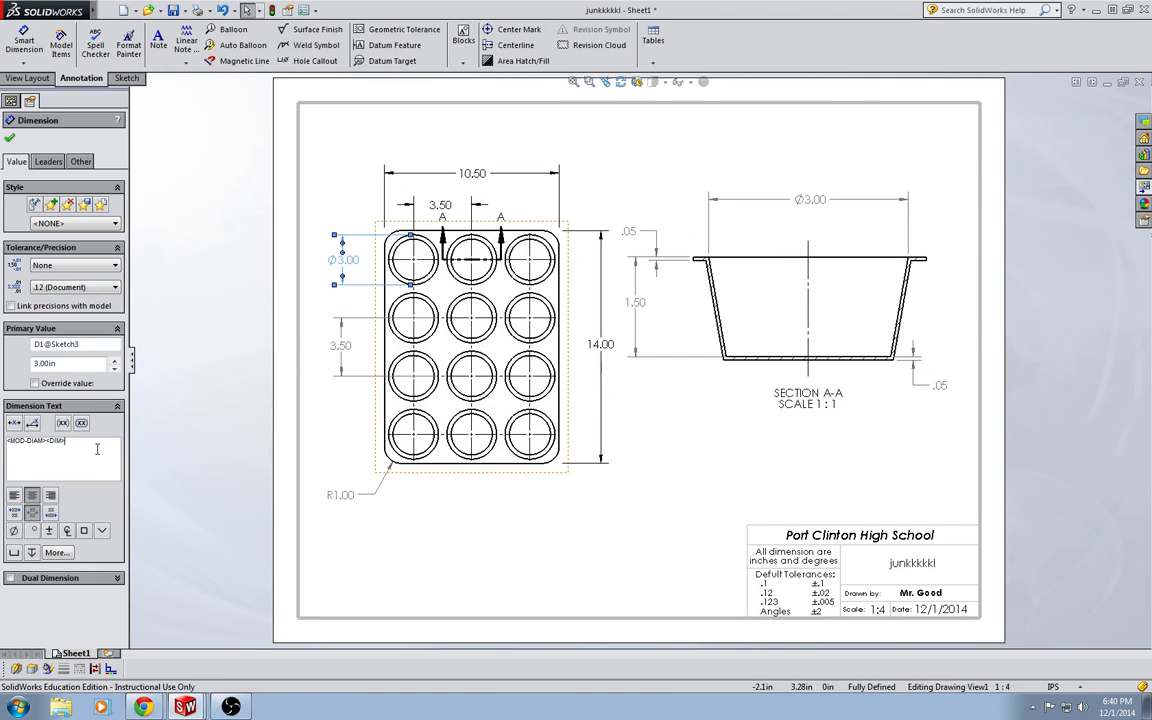
left_click(226, 448)
left_click(340, 345)
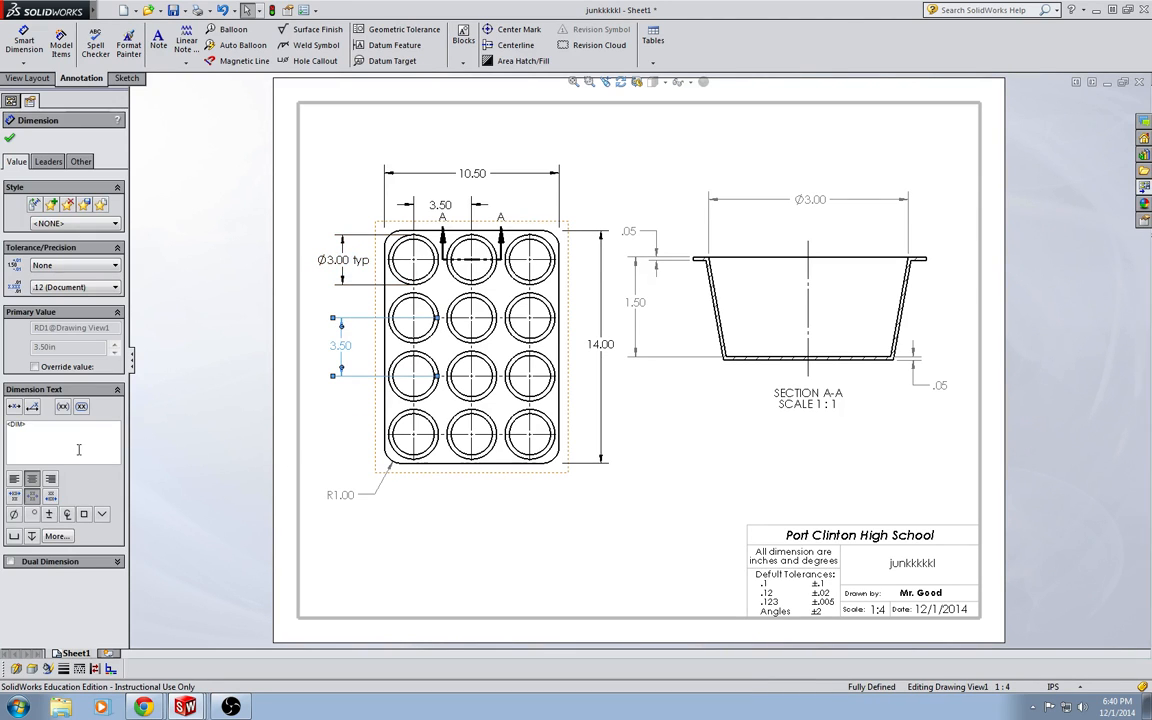
left_click(73, 444)
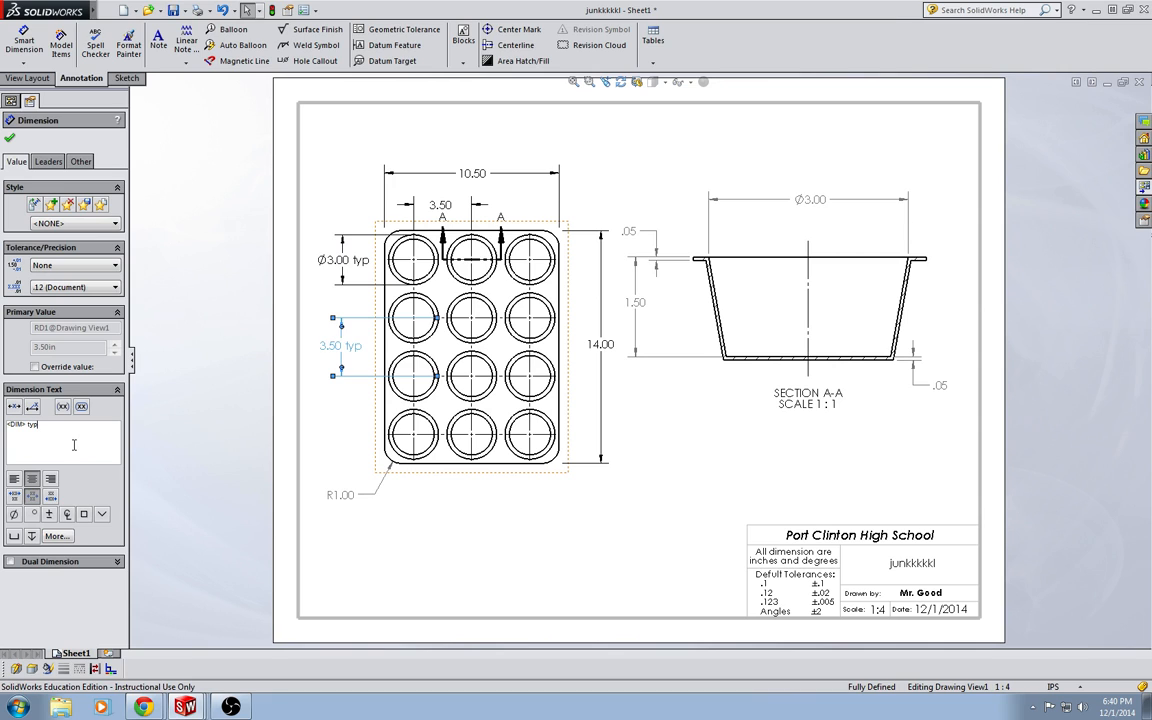
left_click(340, 457)
left_click(345, 496)
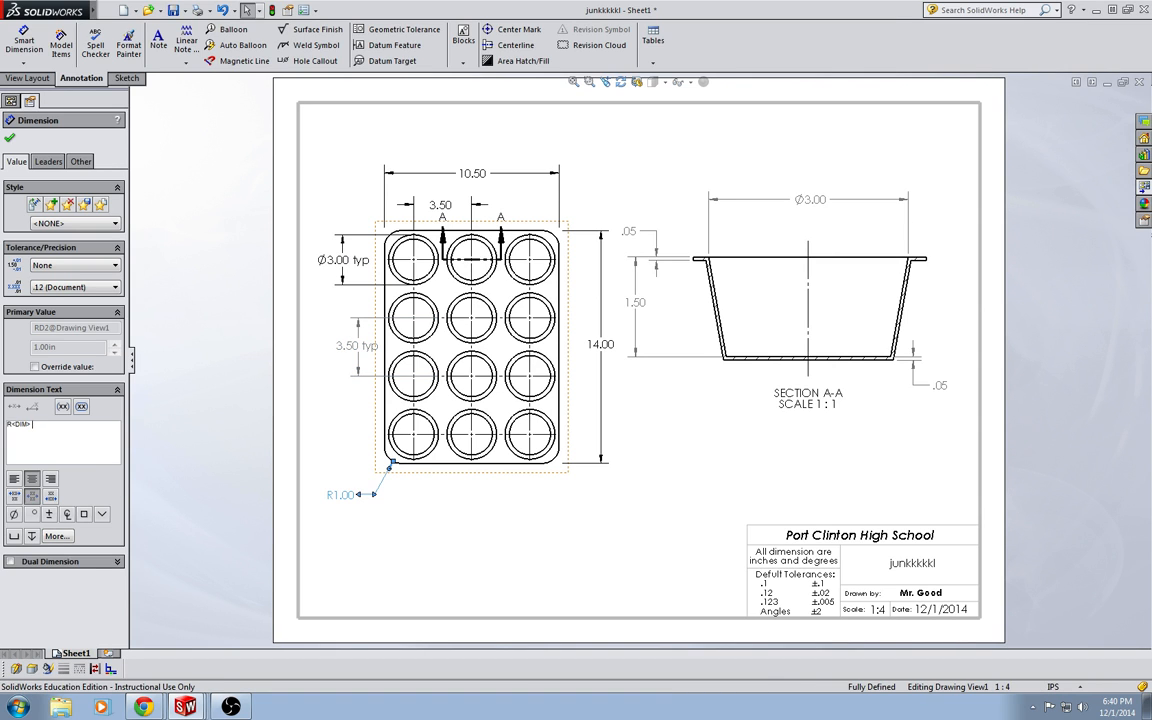
left_click(468, 586)
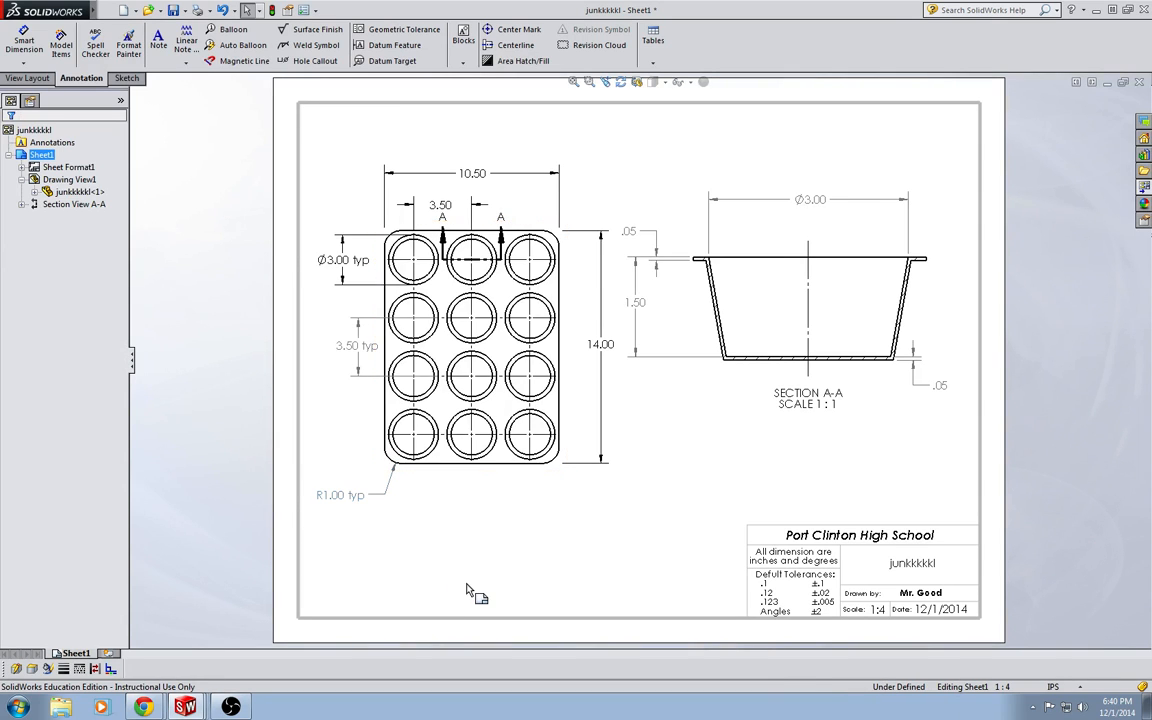
Step: Align the front view's vertical cup spacing dimension under the cup diameter dimension and move the corner radius dimension slightly lower
left_click_drag(359, 346, 343, 346)
left_click(342, 345)
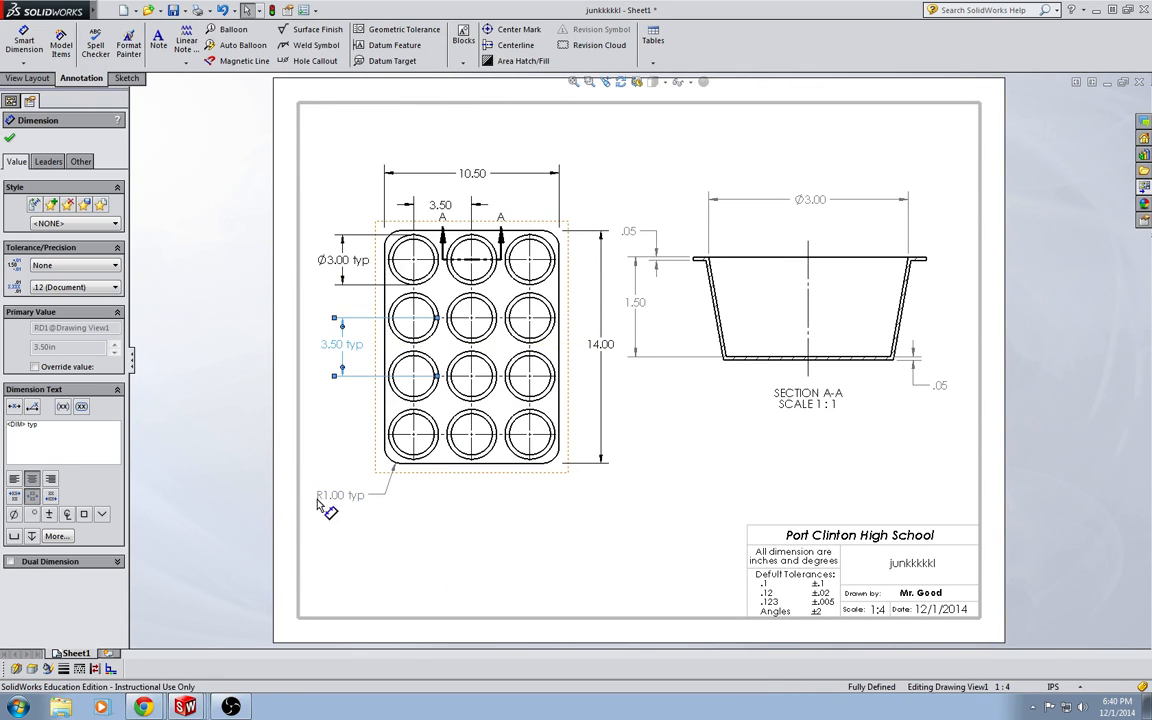
left_click_drag(340, 503, 338, 502)
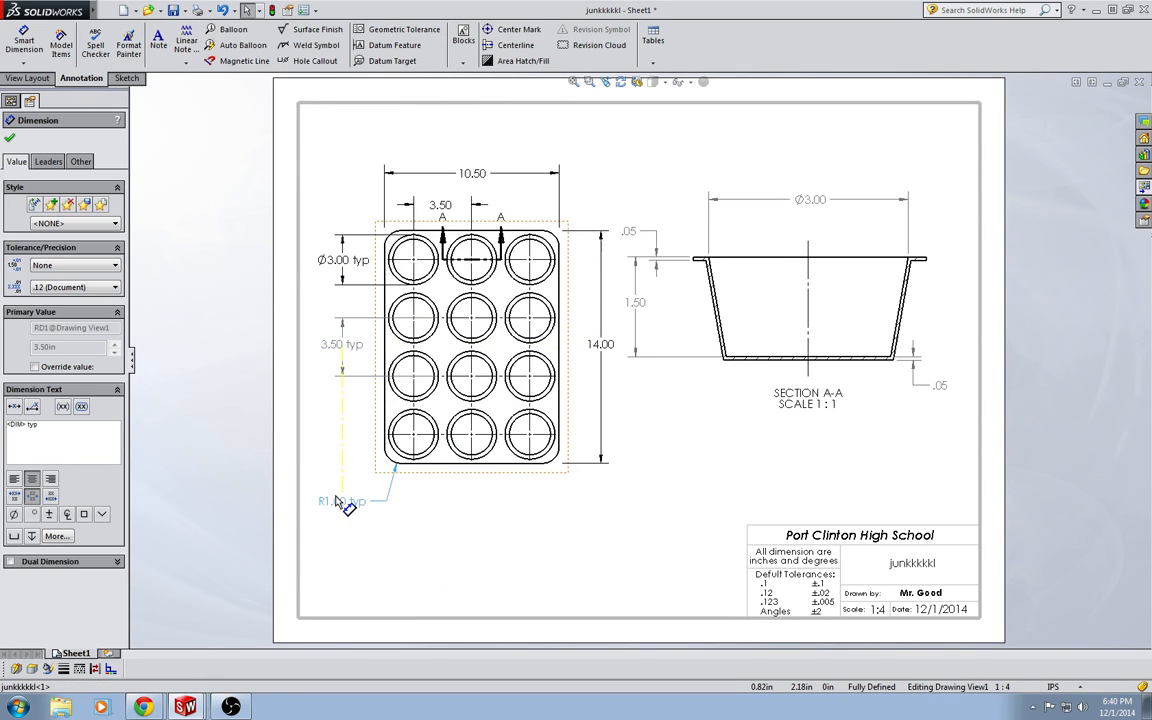
left_click(660, 324)
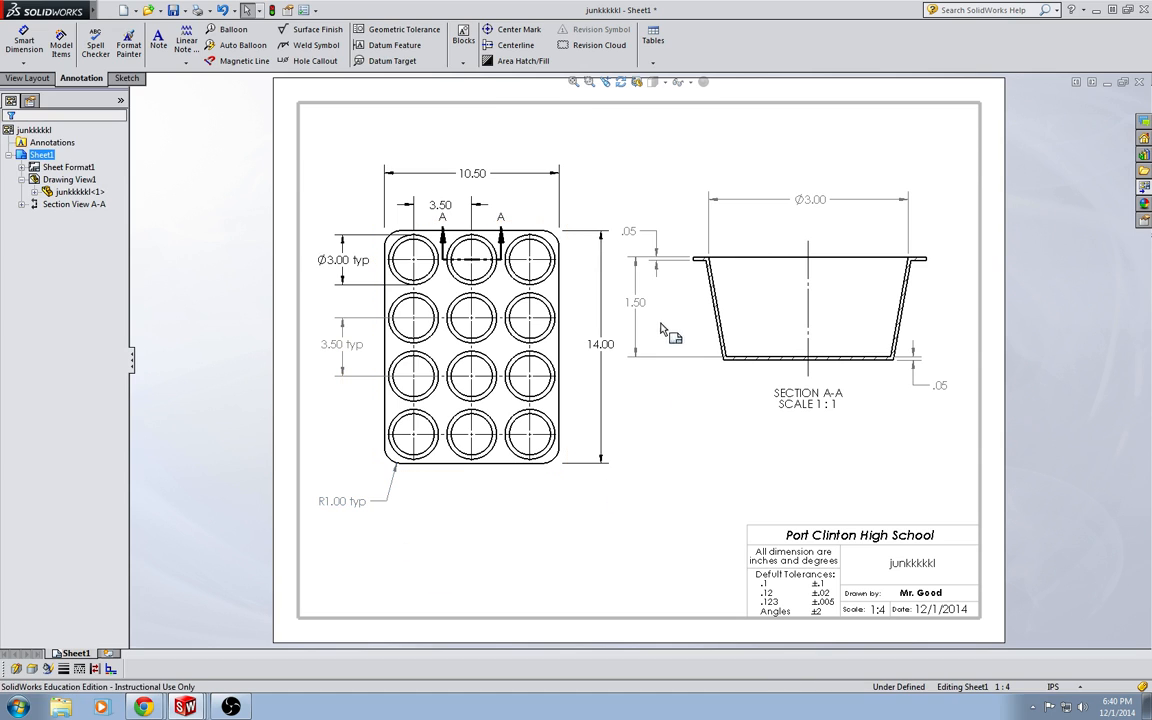
Step: Move the rim thickness and cup depth dimensions closer to the cup in section view A-A
left_click(668, 247)
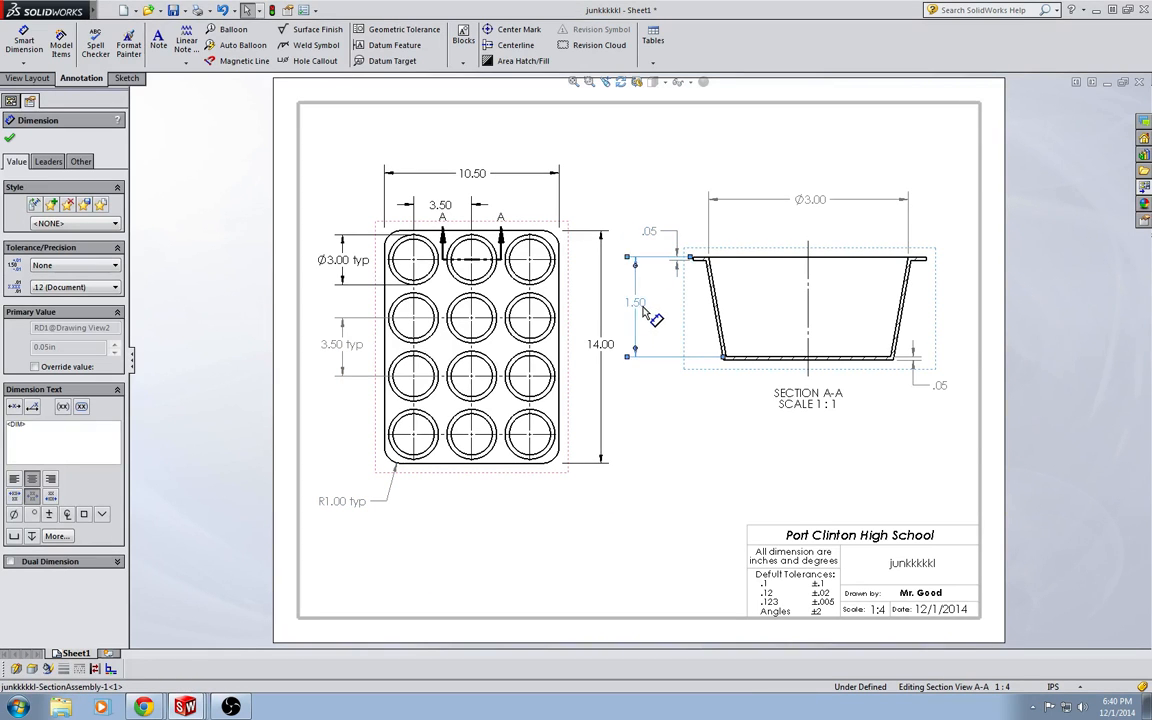
left_click(646, 308)
left_click(672, 320)
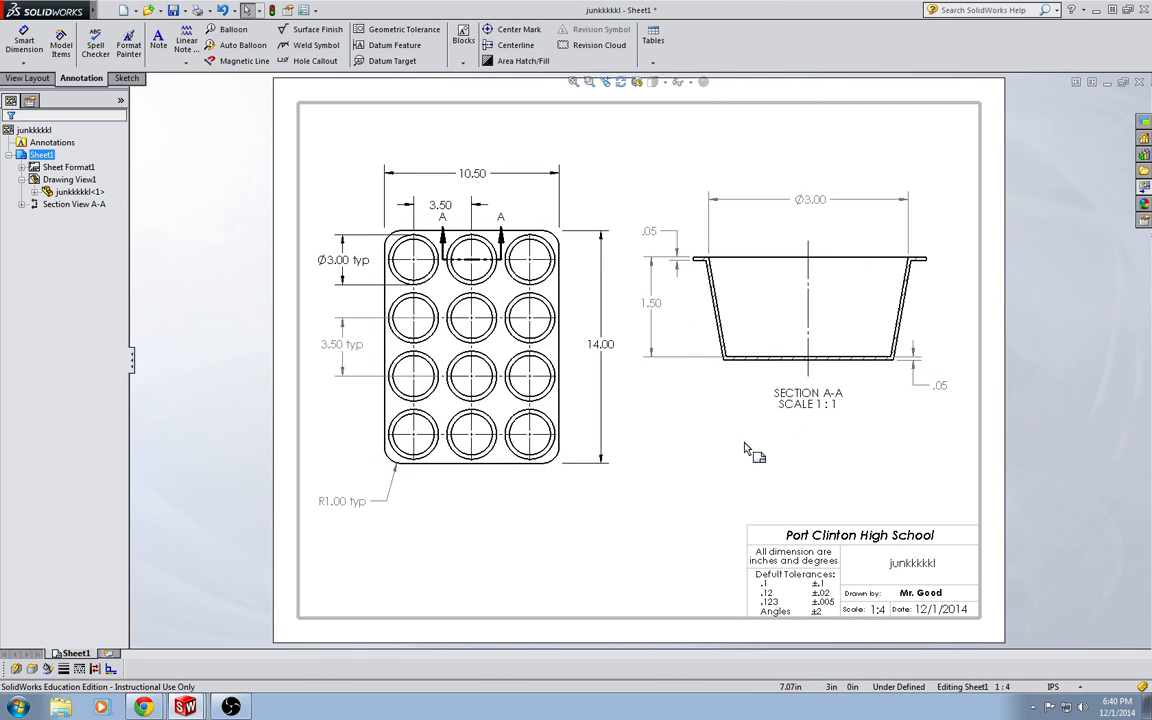
Step: Add a leader note reading "Taper Sides 10 deg" pointing to the cup's left wall in section view A-A
left_click(158, 40)
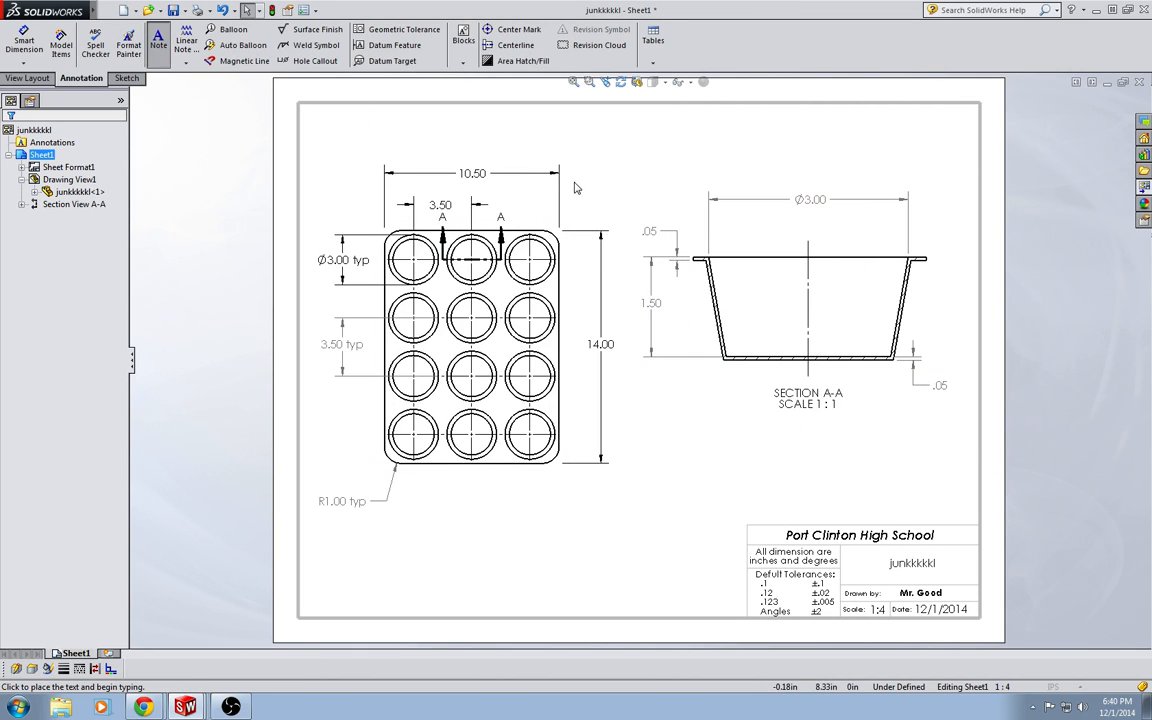
left_click(715, 299)
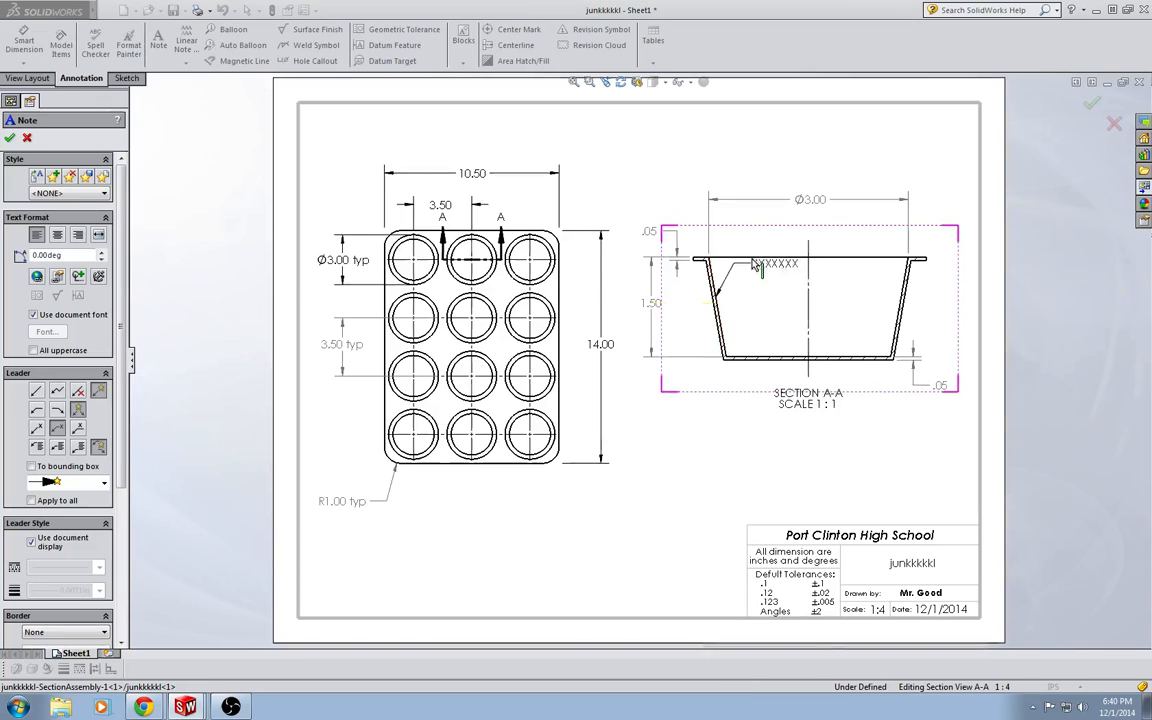
left_click(768, 224)
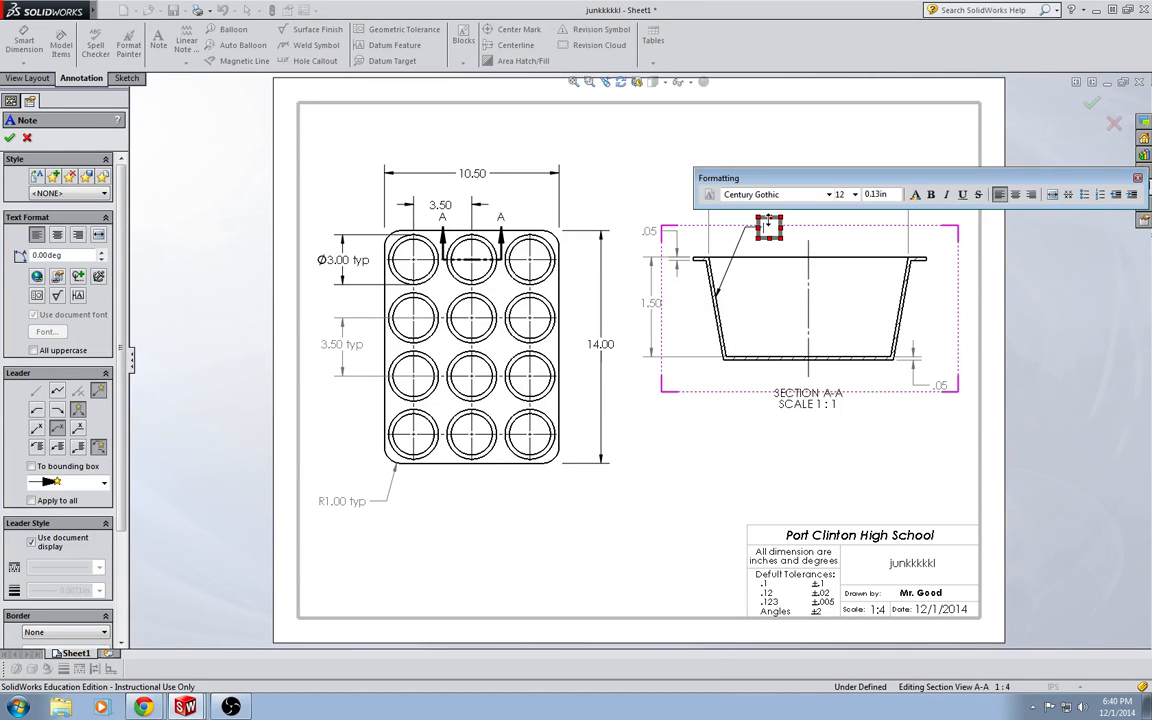
type("Taper Sid")
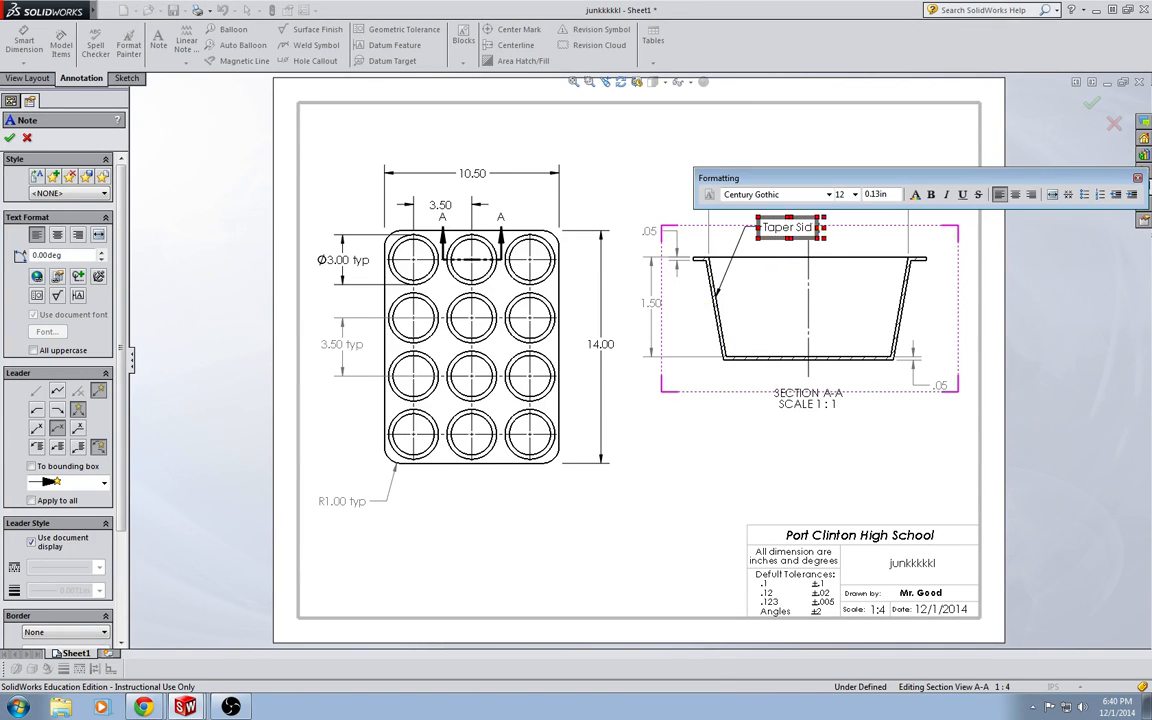
type("es 10 deg")
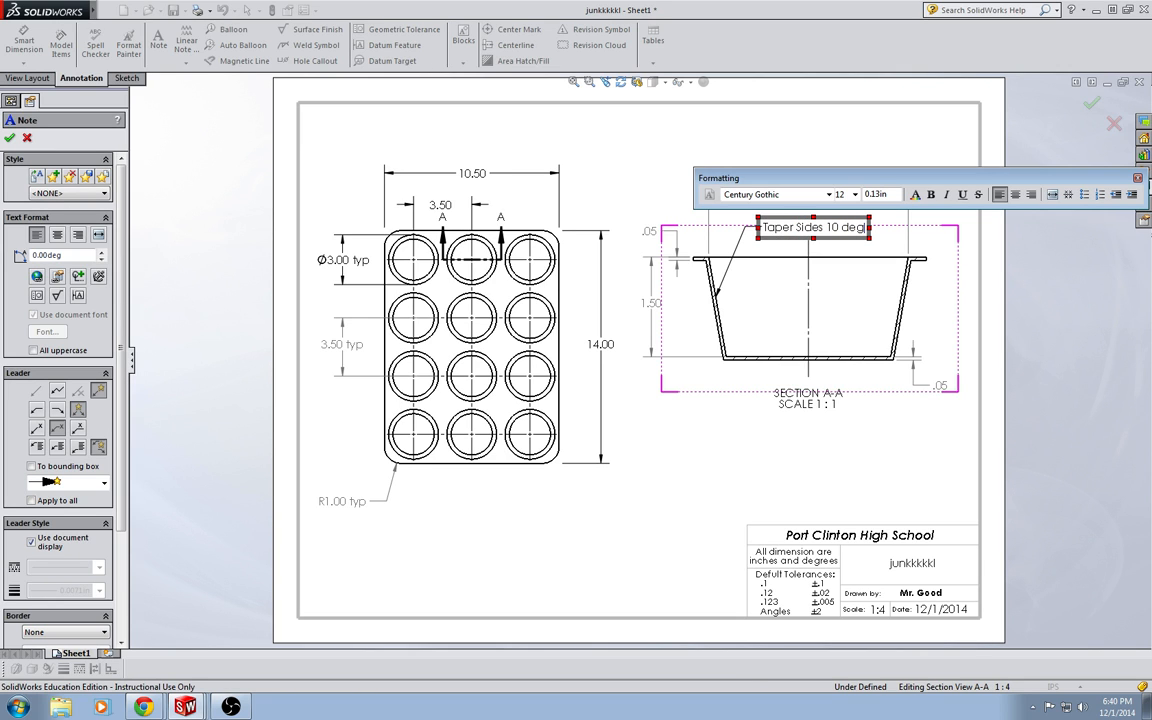
left_click(765, 143)
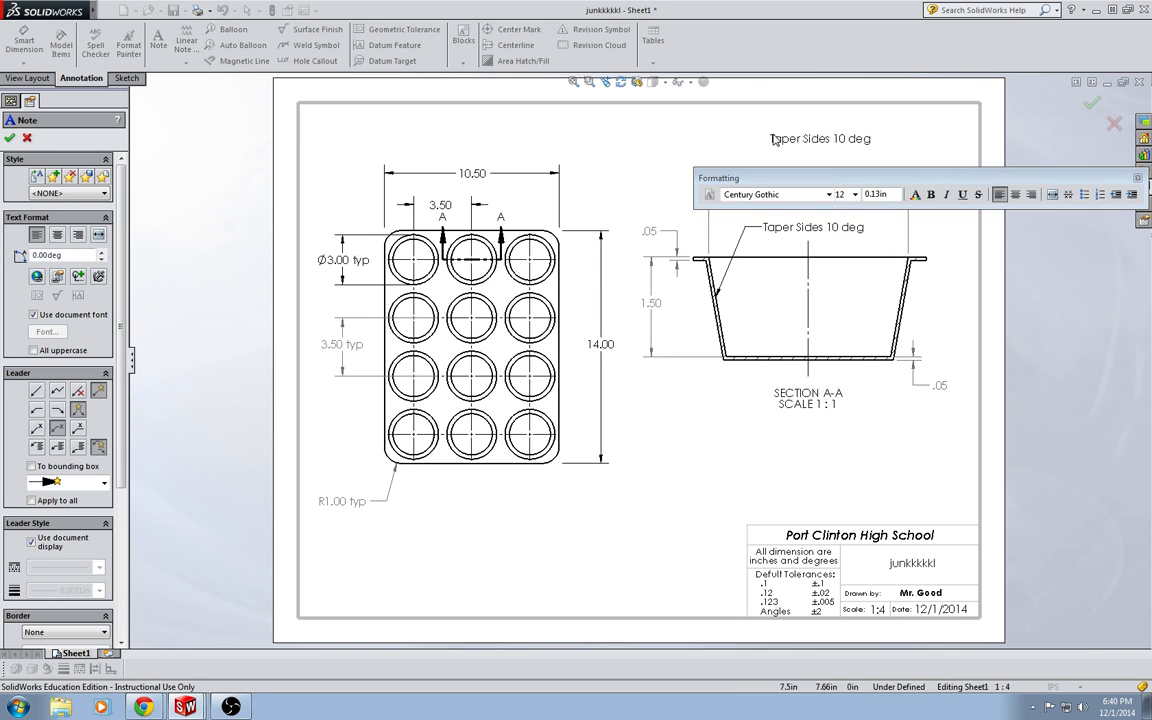
key("Escape")
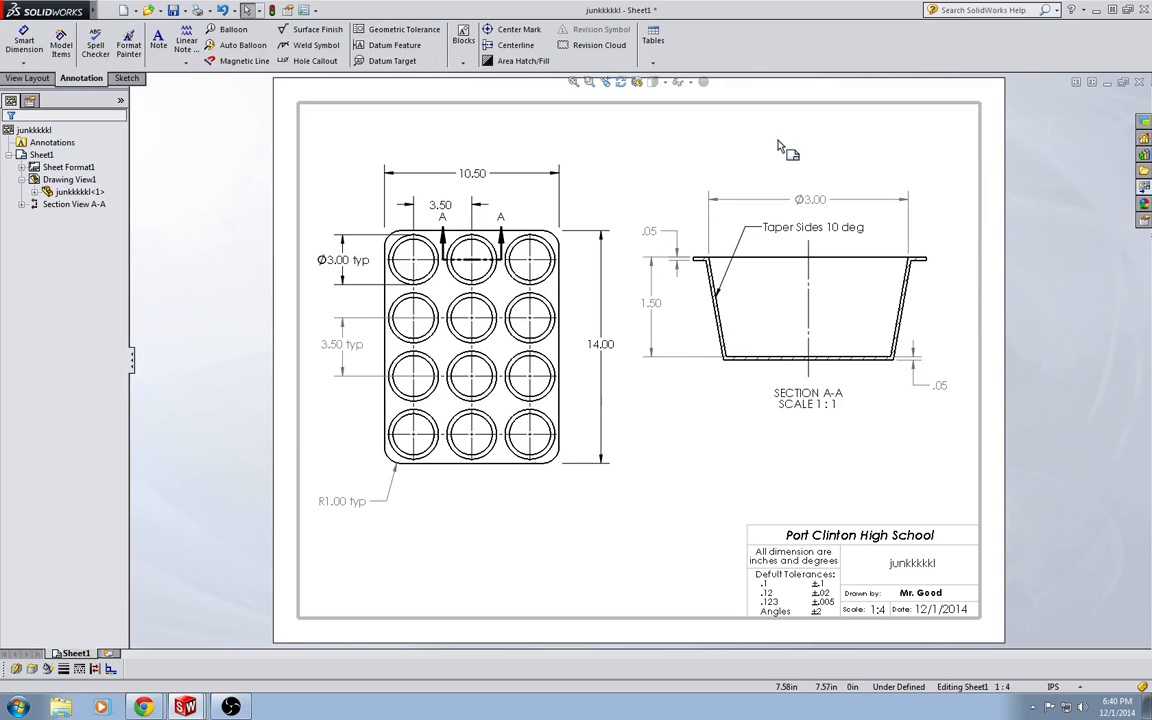
Step: Place a note reading "Total Surface Area to be Coated= 1231231 in sq" below the front view, beside the title block
left_click(158, 40)
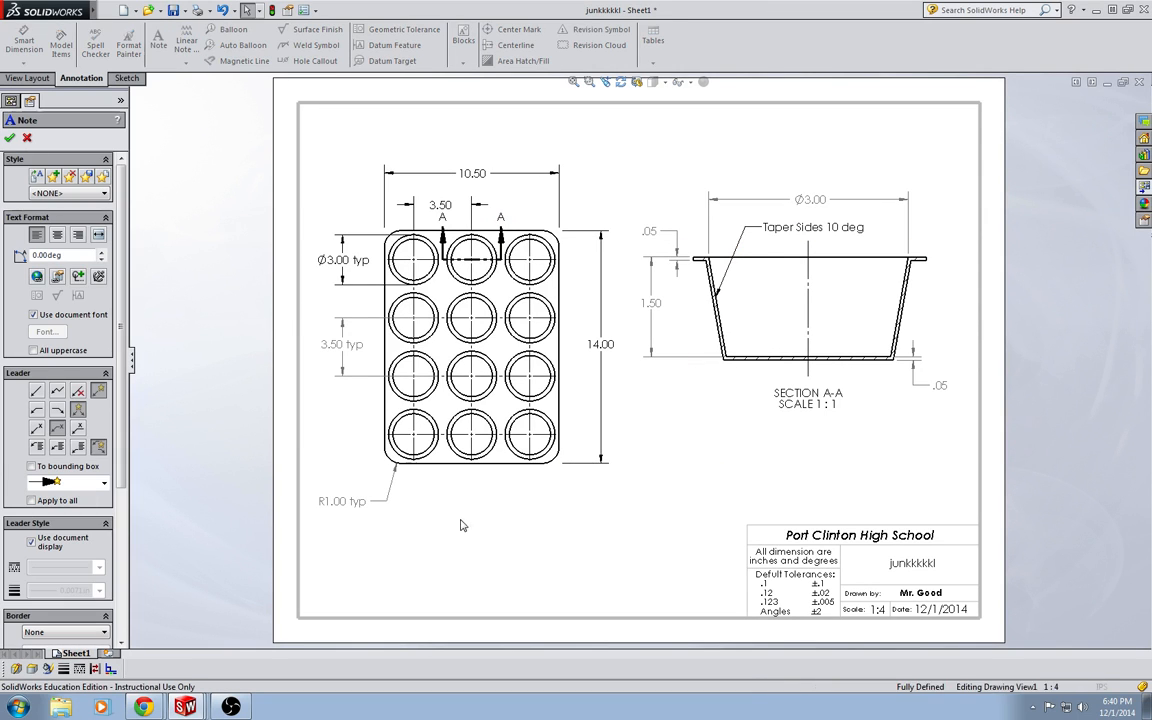
left_click(452, 546)
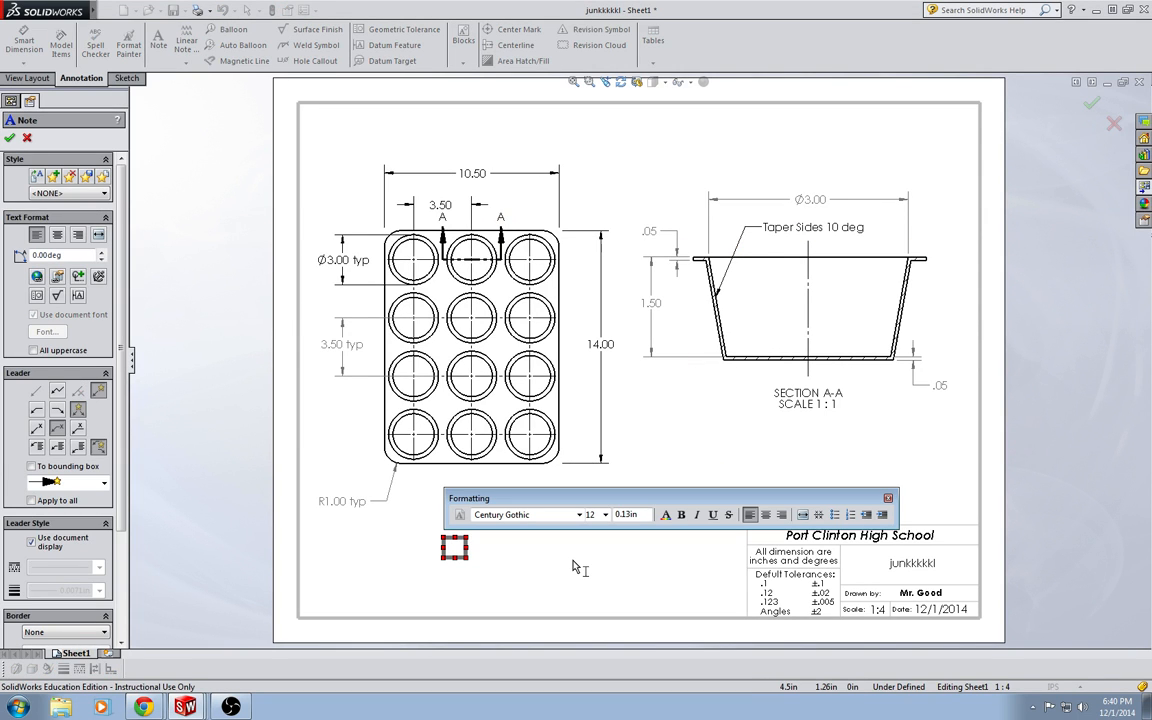
type("1otal Surface A")
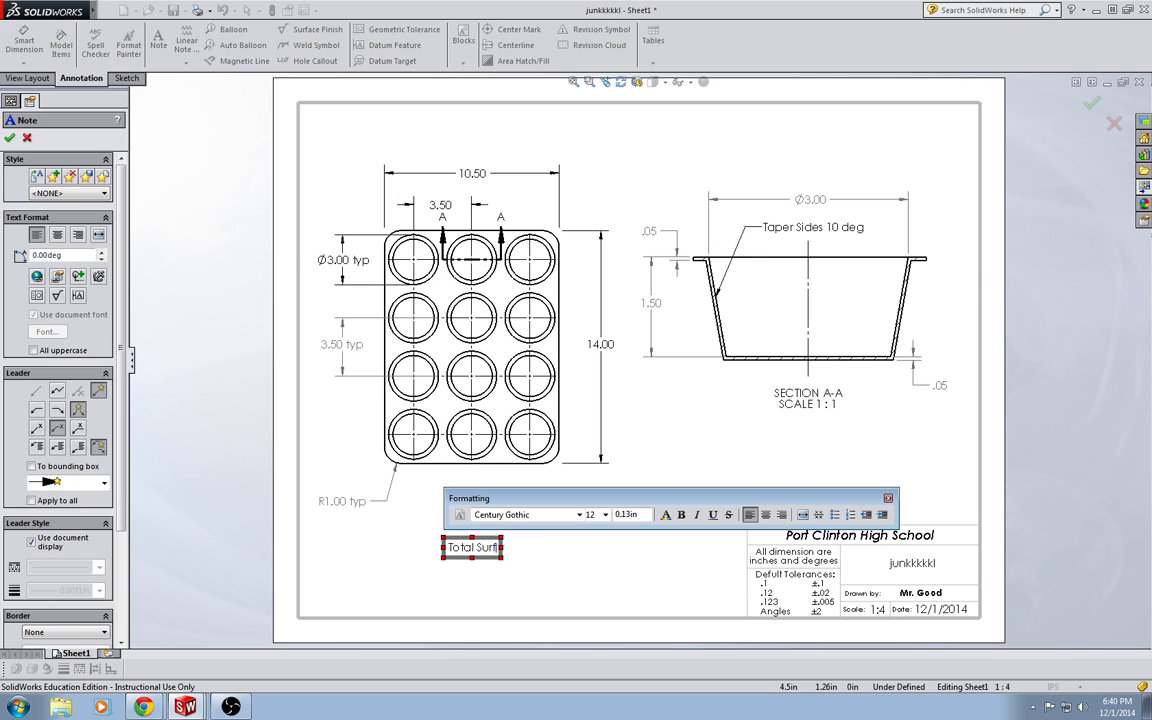
type("rea")
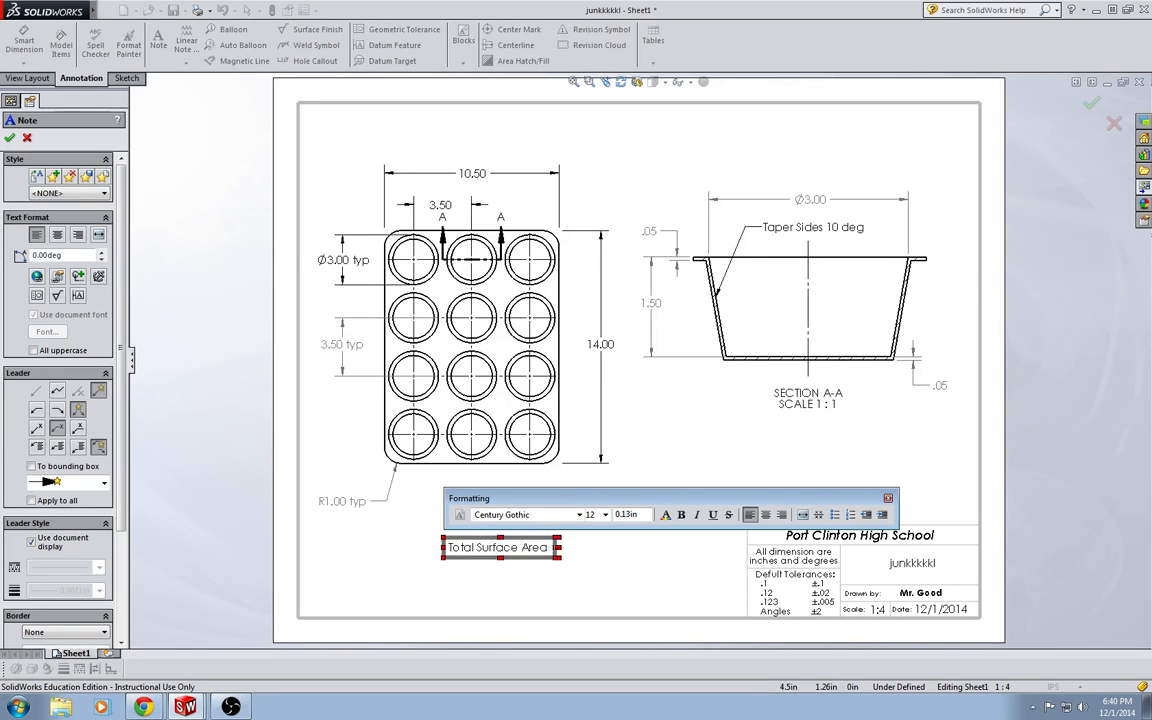
type(" to bie Coa")
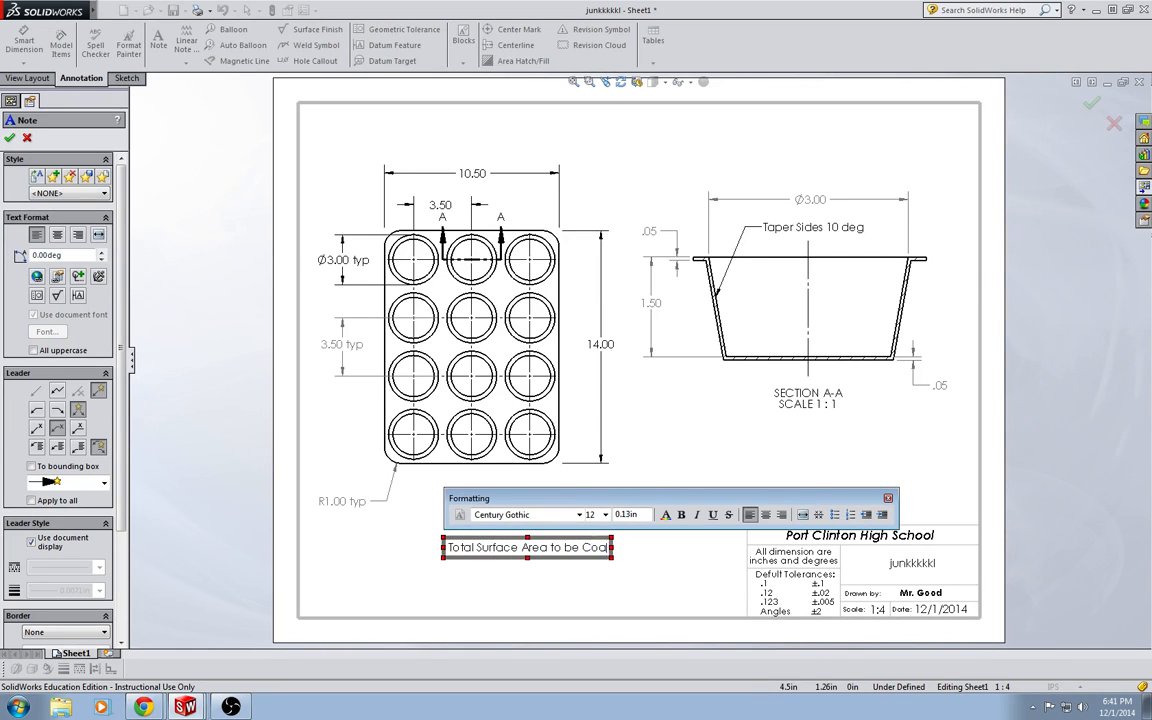
type("ted=")
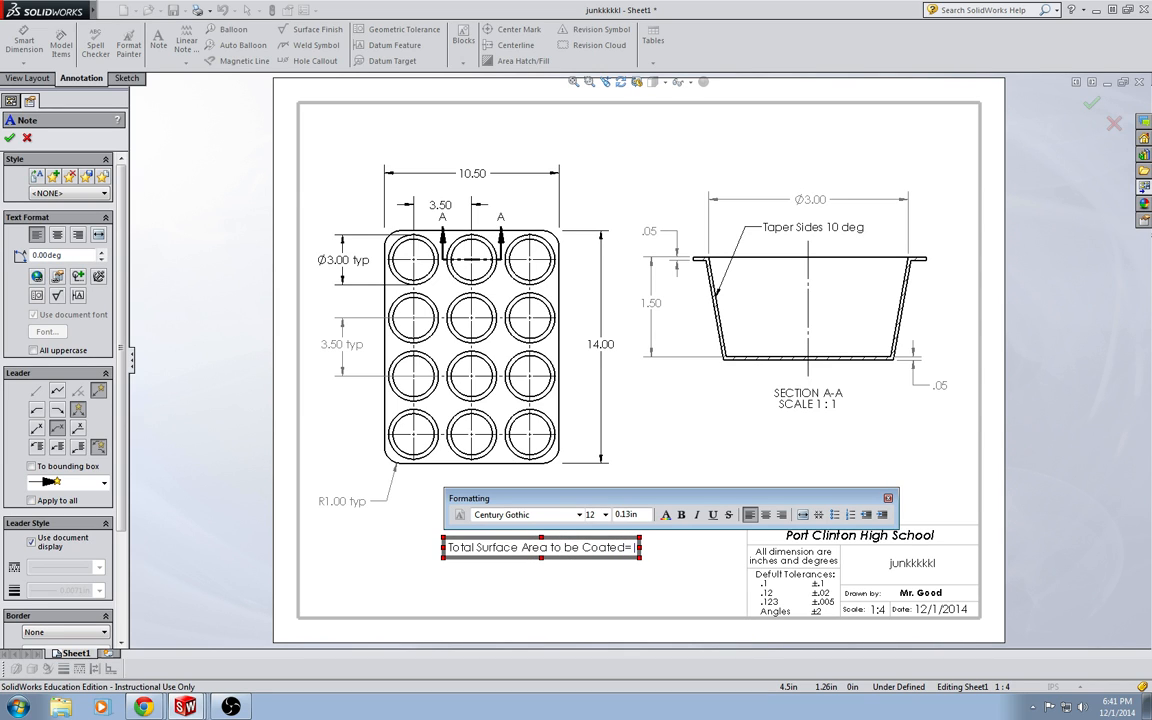
type(" 1231231")
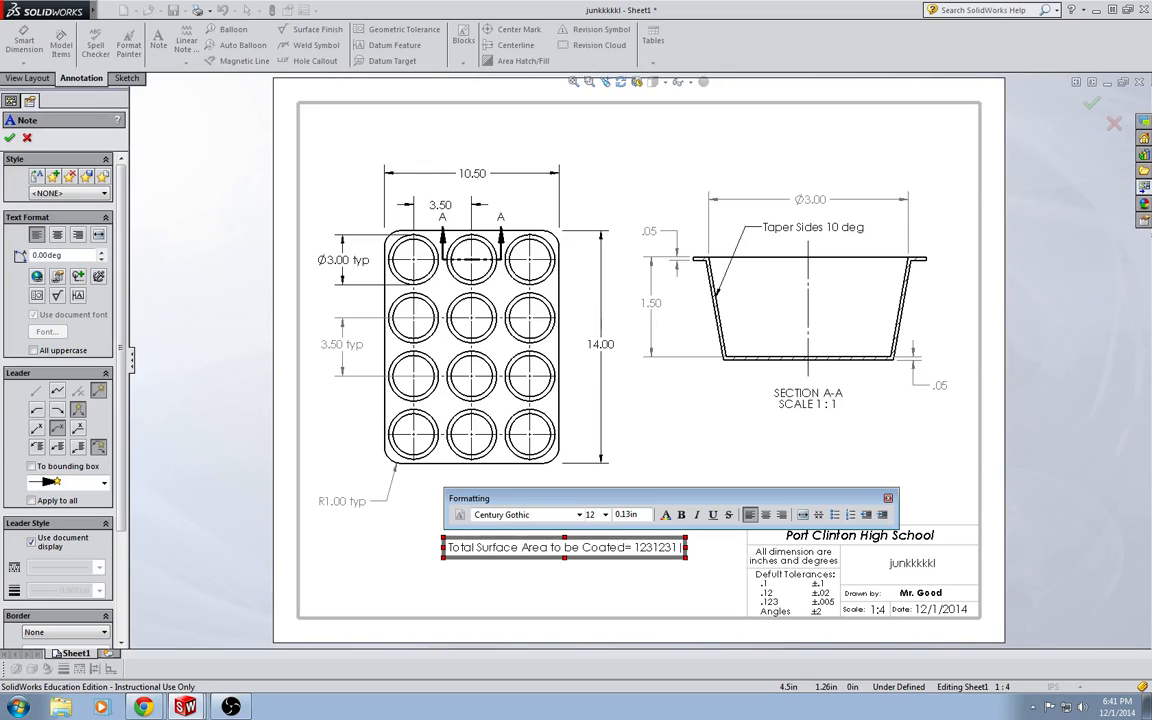
type(" ins")
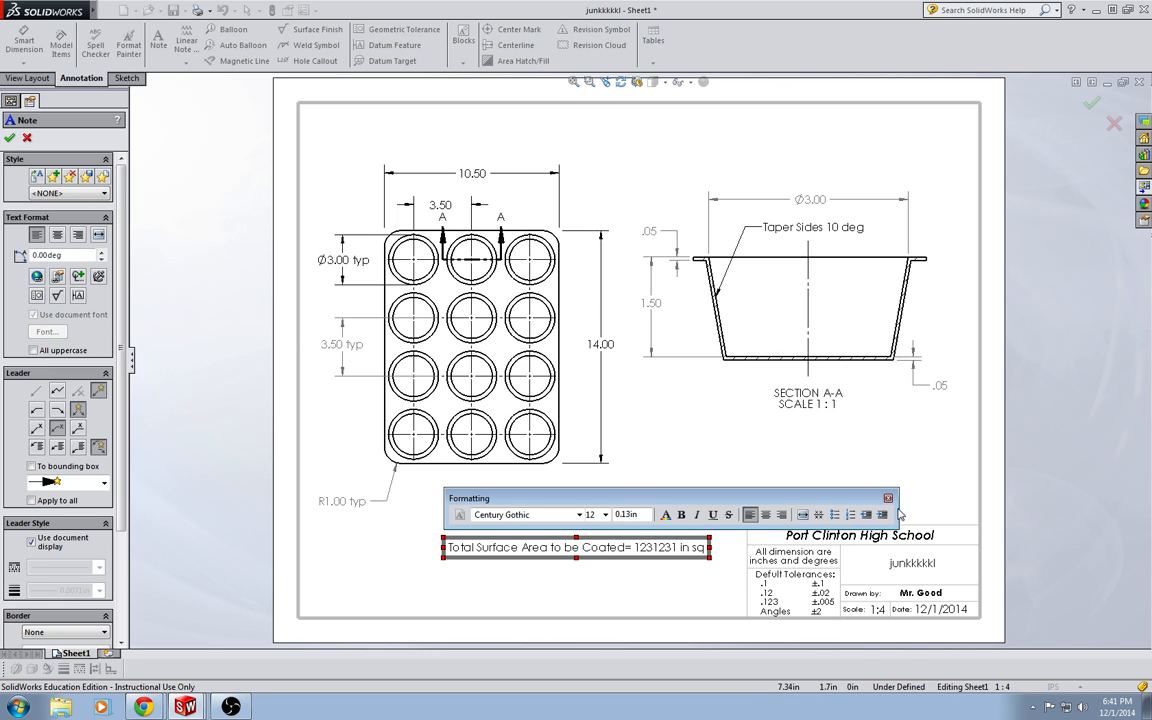
left_click(712, 494)
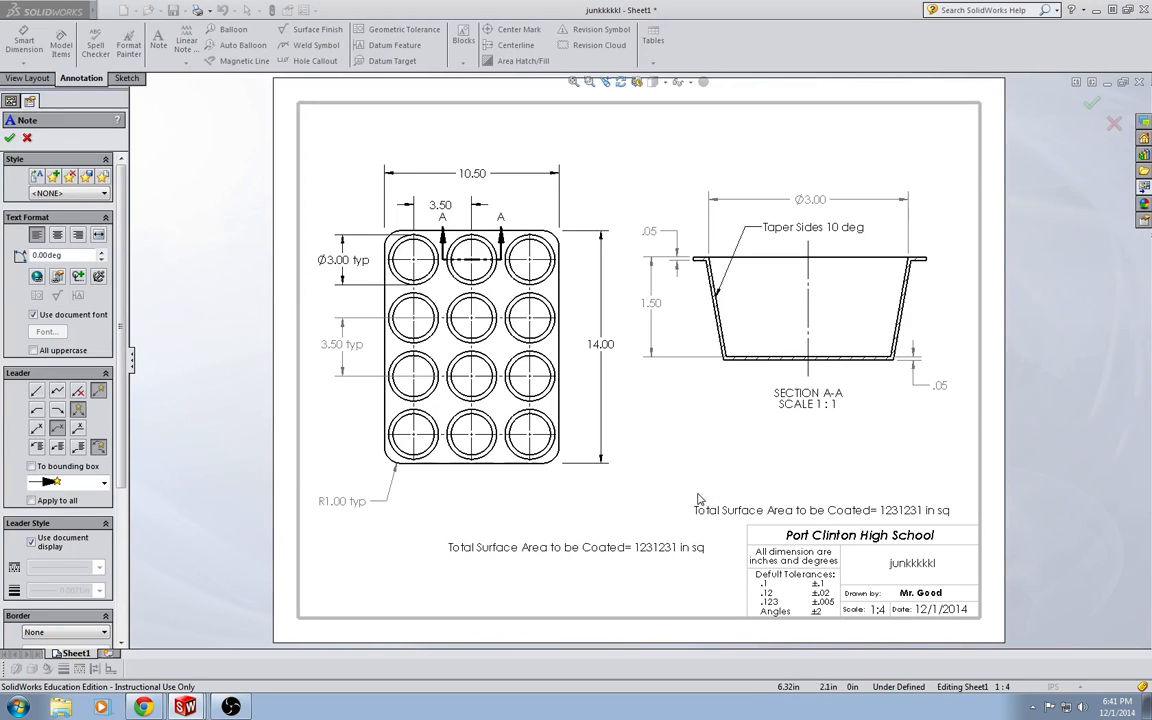
key("Escape")
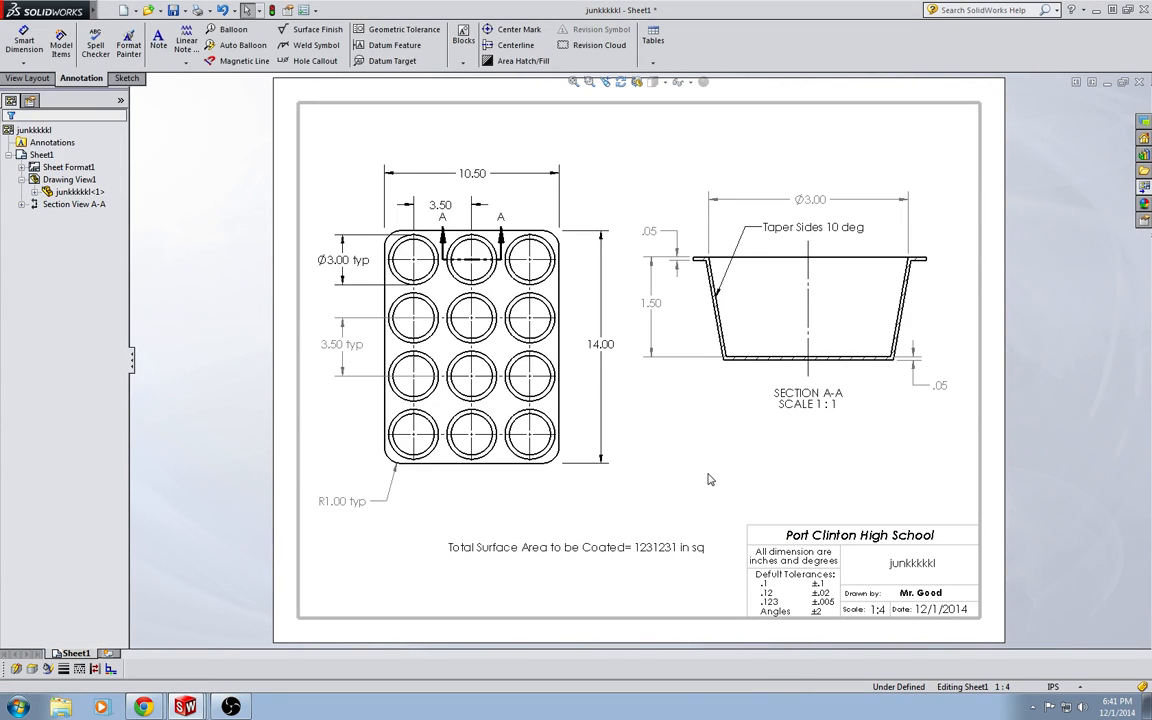